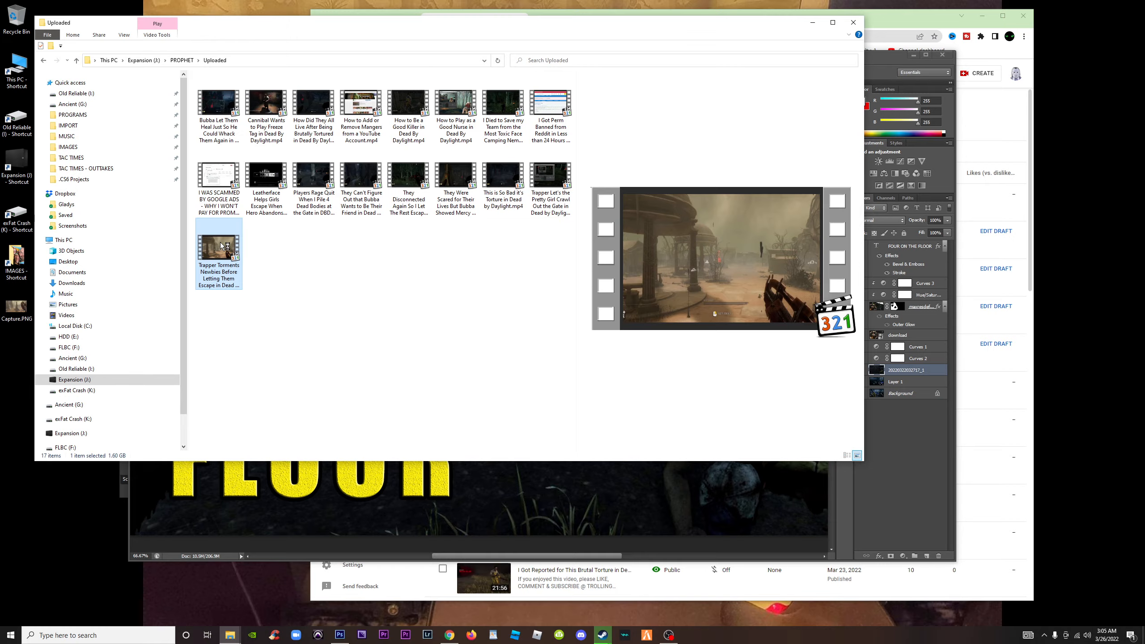
Capture the frame at about 10:17 of the Trapper Torments Newbies video with Snipping Tool
double_click(224, 246)
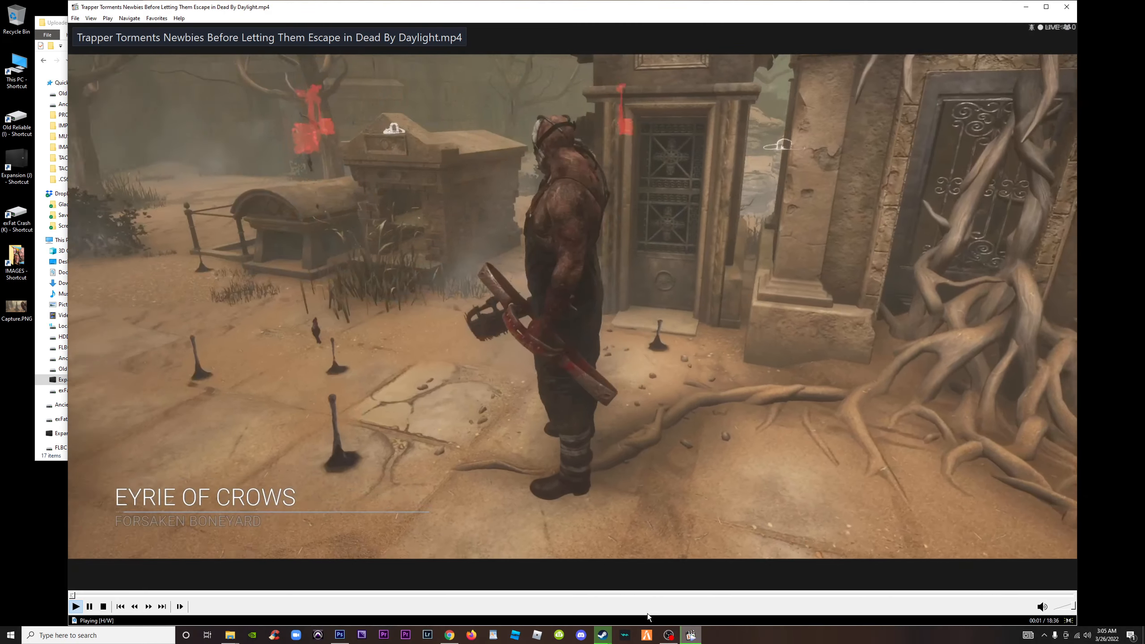
mouse_move(636, 596)
mouse_down()
mouse_move(680, 598)
mouse_move(473, 598)
mouse_move(630, 598)
mouse_up()
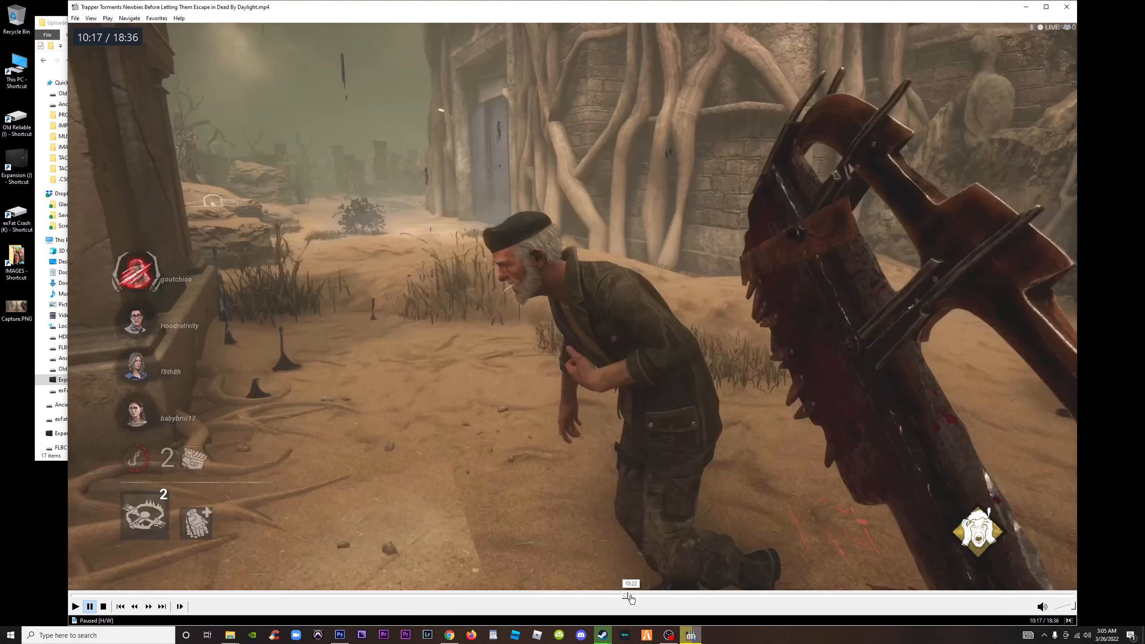
click(87, 636)
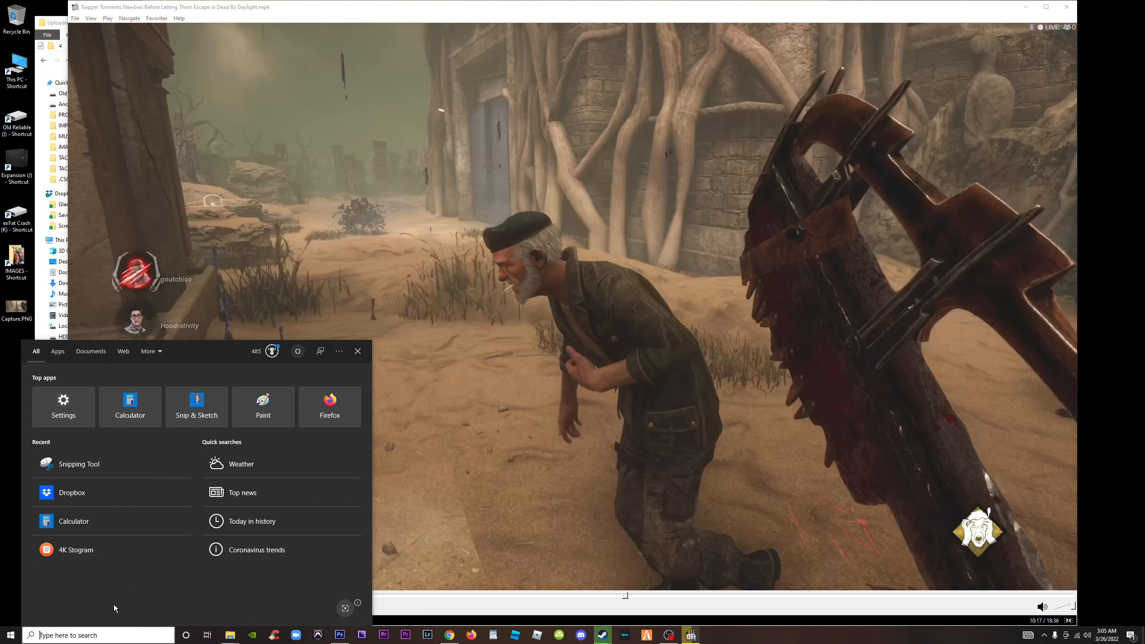
text(snipp)
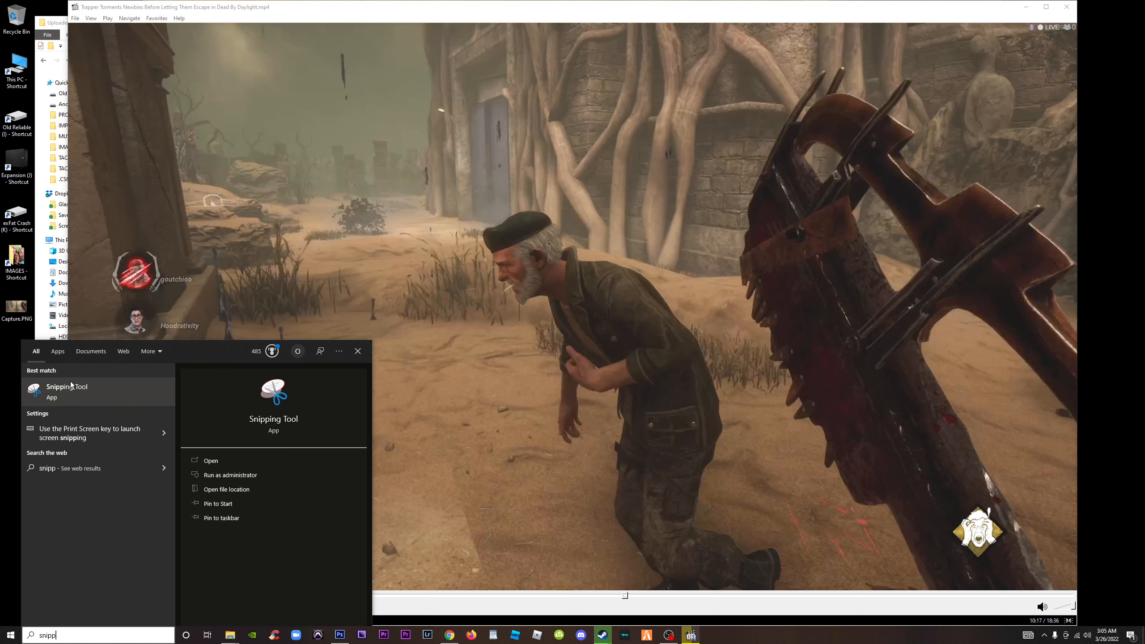
click(71, 386)
click(77, 129)
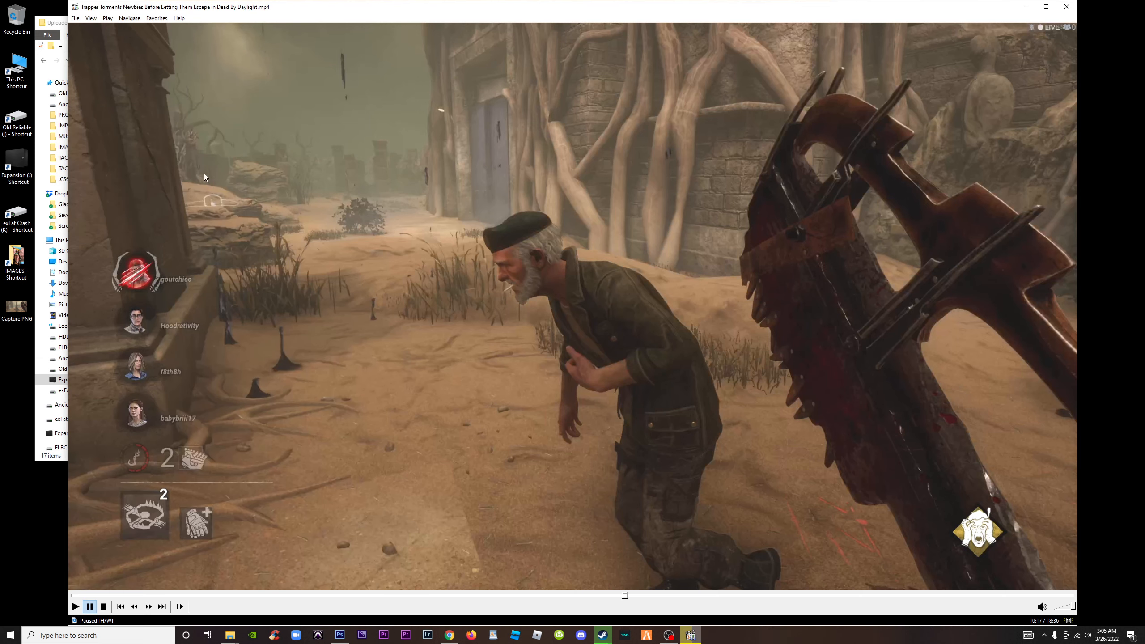
drag(77, 25, 1143, 575)
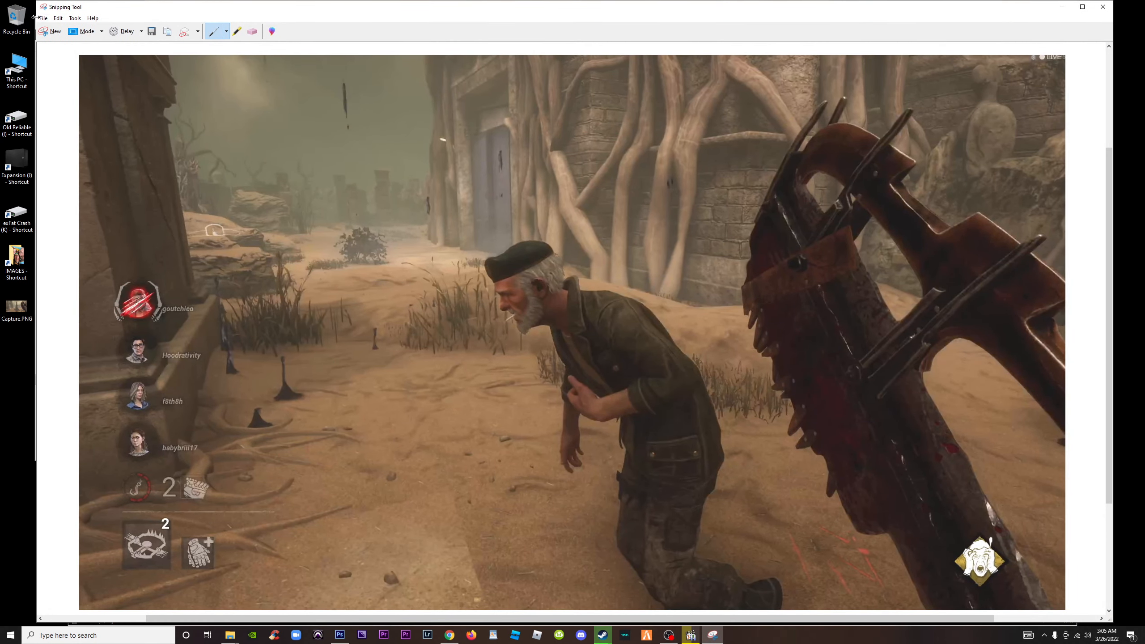
Save the snip to the desktop as Capture1.PNG, and close Snipping Tool and the video player
click(42, 18)
click(62, 42)
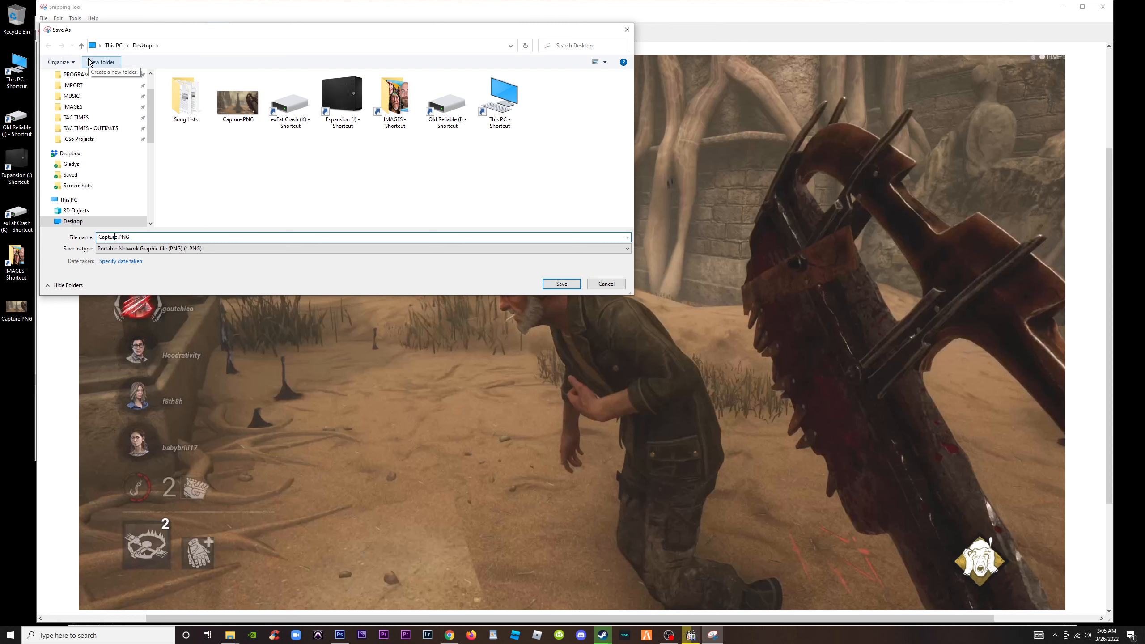
text(1)
key(Return)
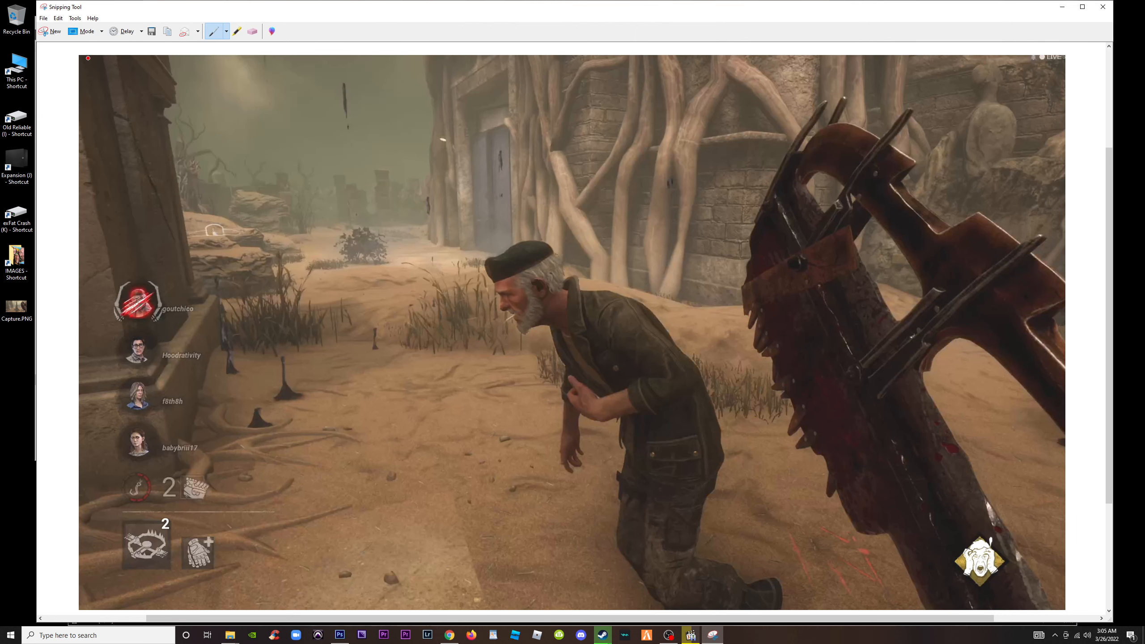
click(1102, 6)
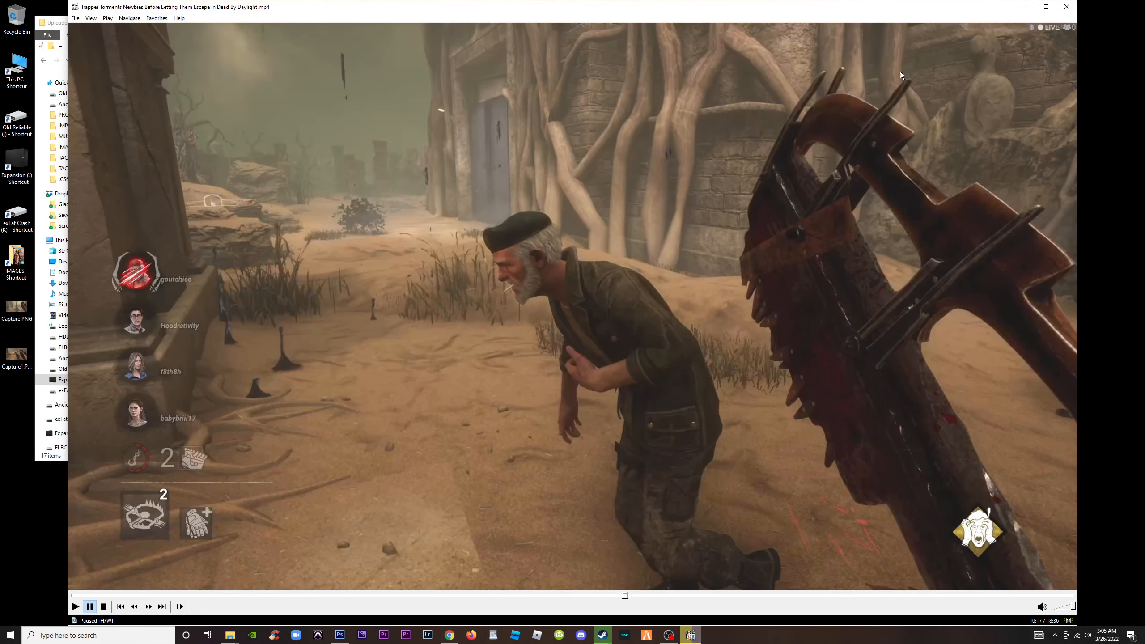
click(1061, 7)
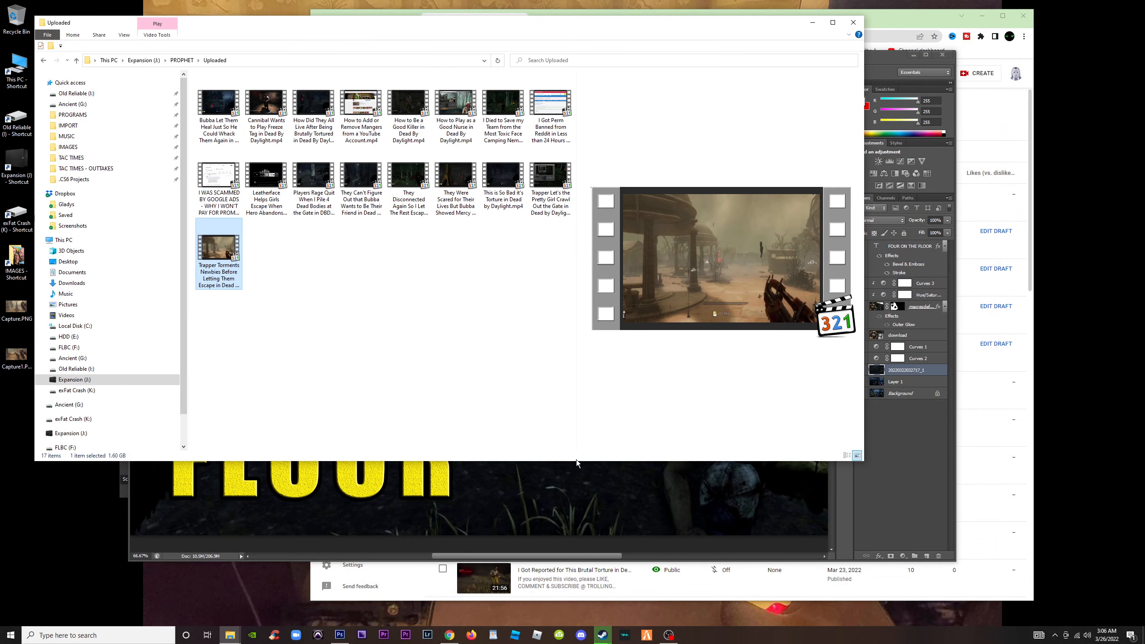
Switch to Photoshop, place the desktop's Capture.PNG in the thumbnail document and enlarge it to about 273% so it covers the canvas
click(875, 65)
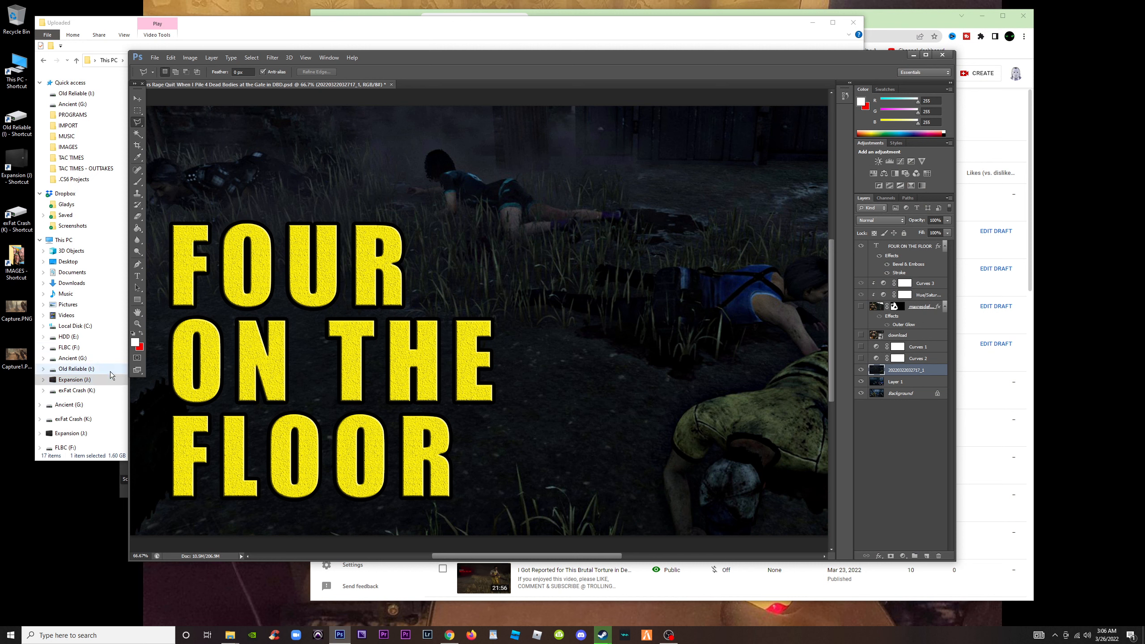
drag(15, 310, 524, 365)
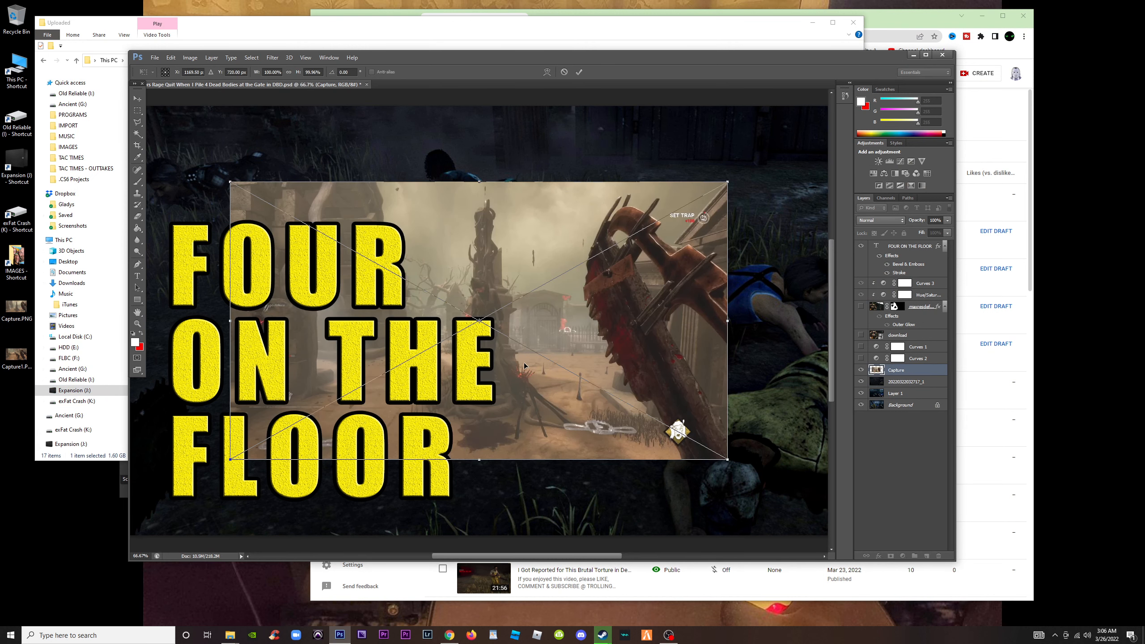
key(ctrl+minus)
key(ctrl+minus)
key(ctrl+minus)
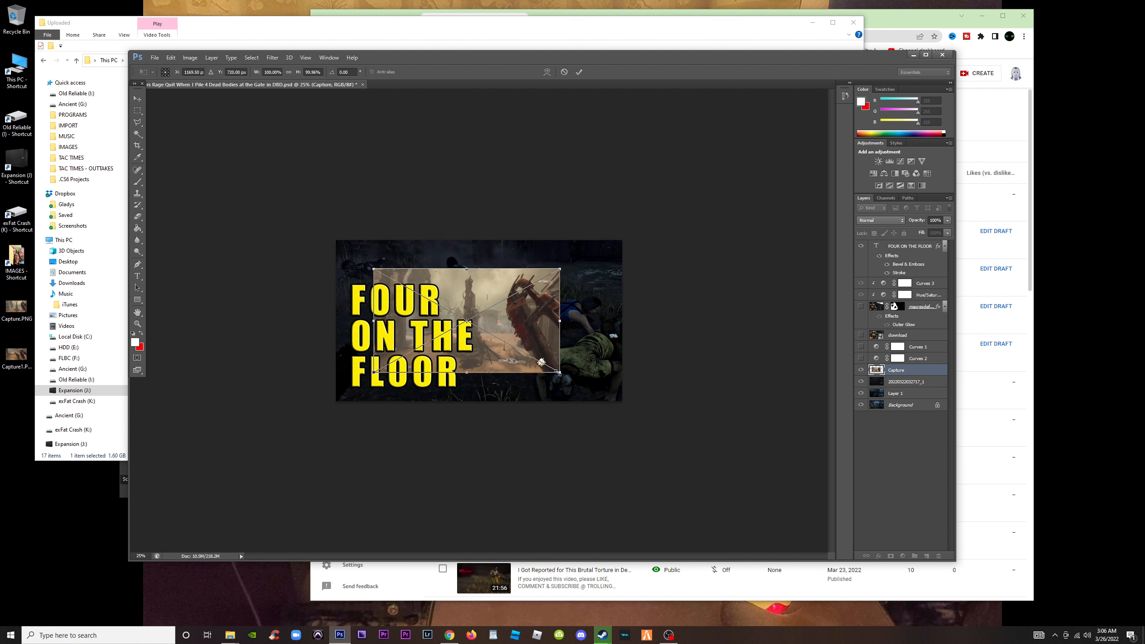
drag(559, 372, 629, 424)
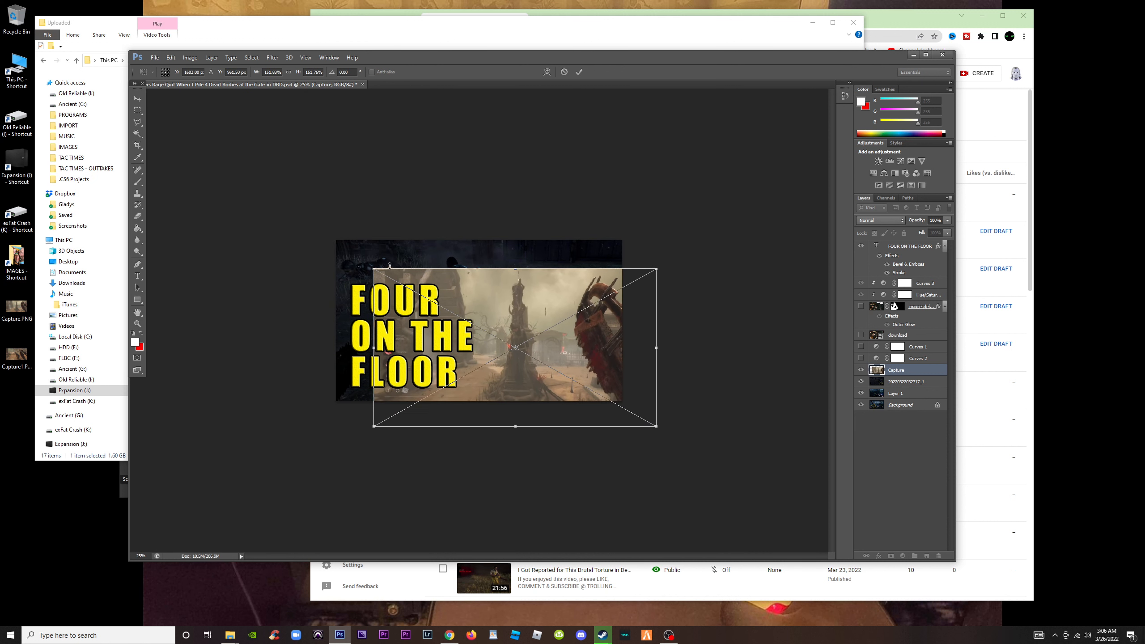
drag(373, 270, 237, 225)
drag(658, 431, 673, 448)
drag(620, 305, 617, 319)
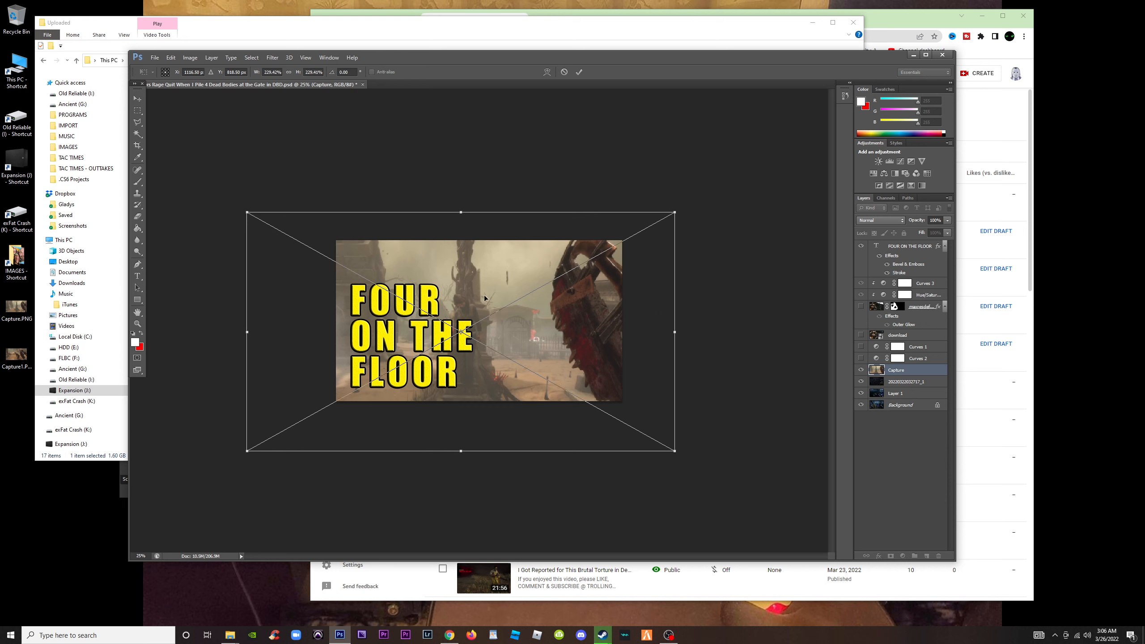
drag(247, 215, 180, 185)
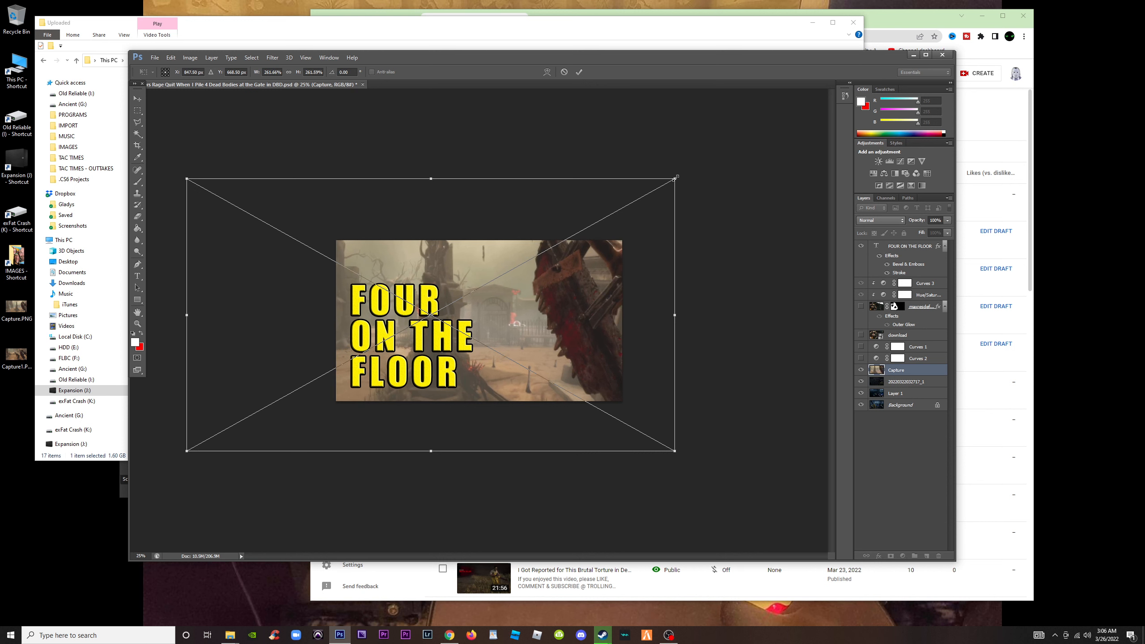
drag(676, 177, 695, 168)
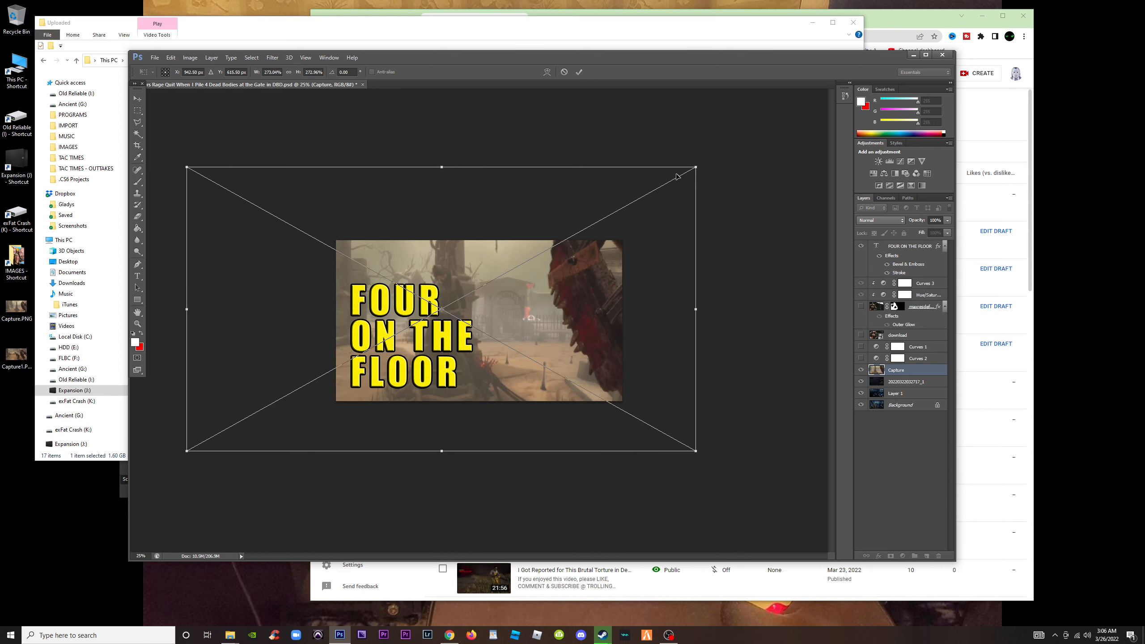
key(Return)
Maximize the window and replace the FOUR ON THE FLOOR headline text with "CAPTURED!"
key(l)
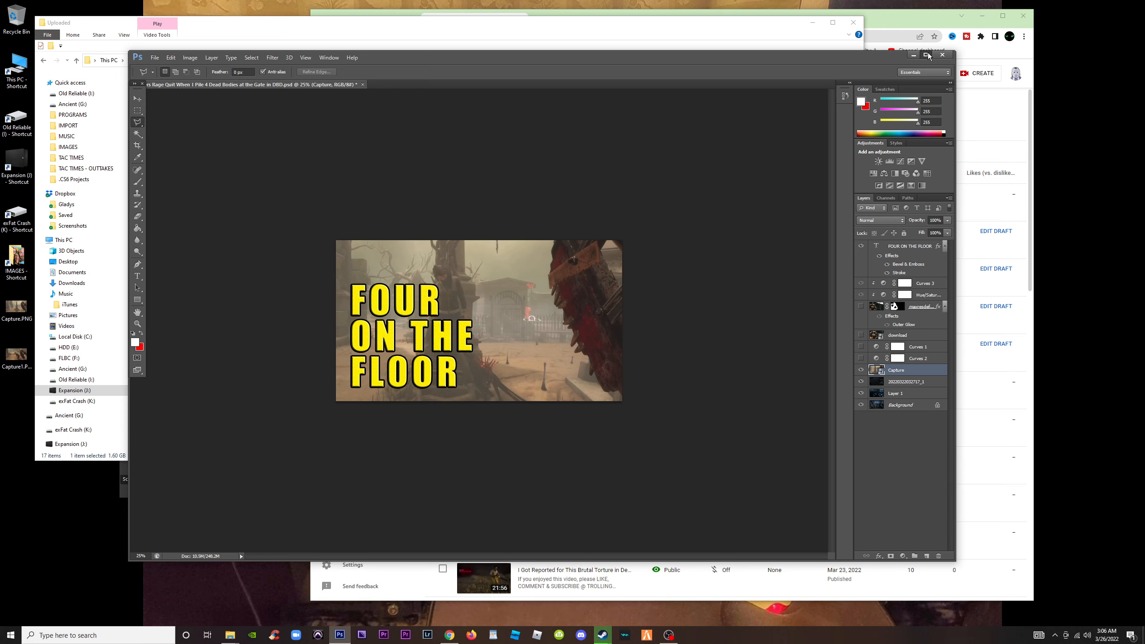
click(926, 54)
key(ctrl+plus)
key(ctrl+plus)
key(ctrl+plus)
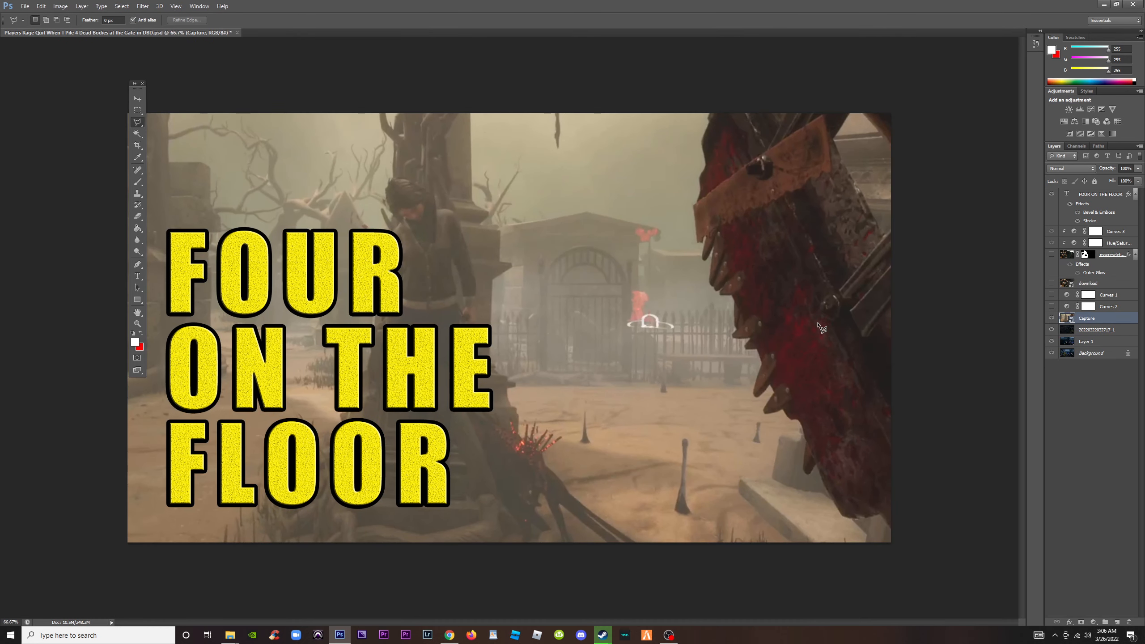
double_click(1067, 195)
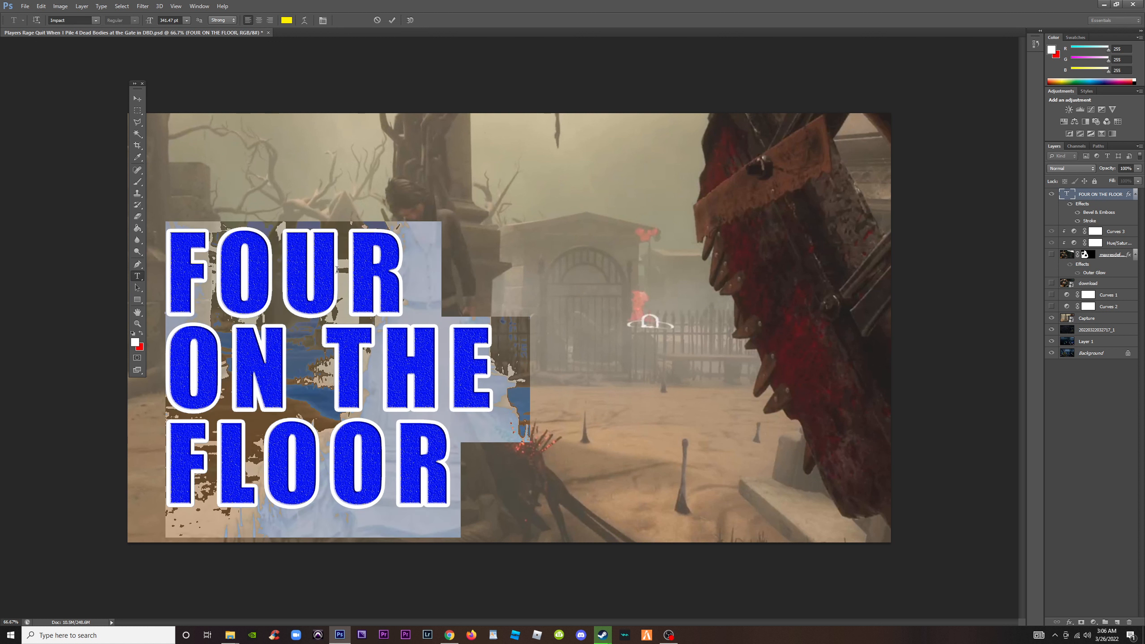
text(CAPTURED!)
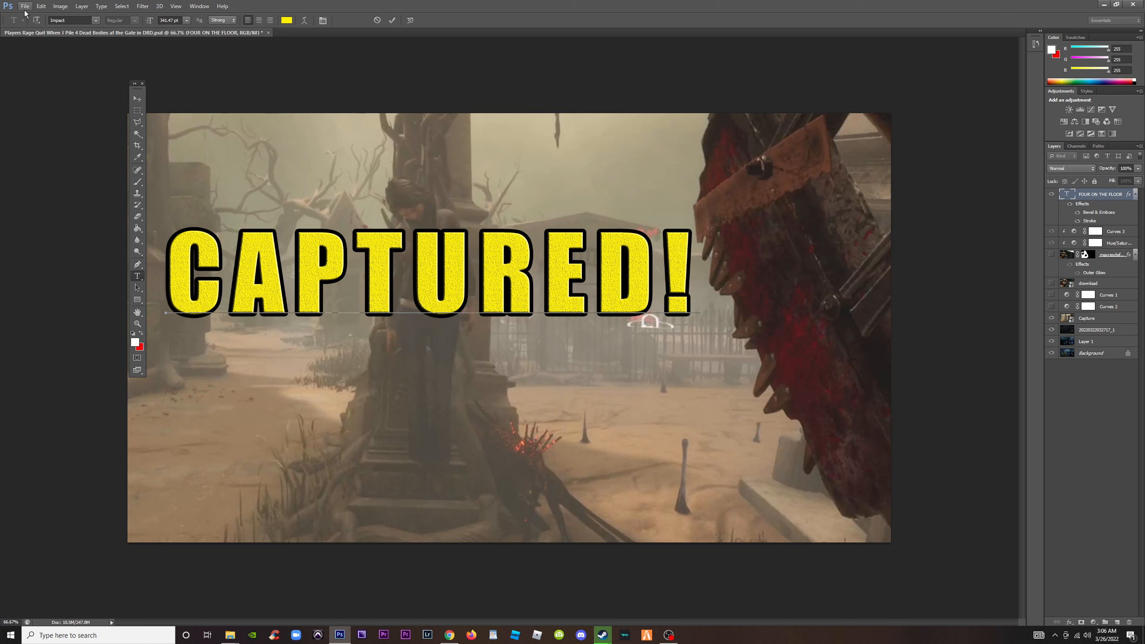
Move the CAPTURED! headline down to the lower-left part of the canvas and close the floating tool palette
click(137, 98)
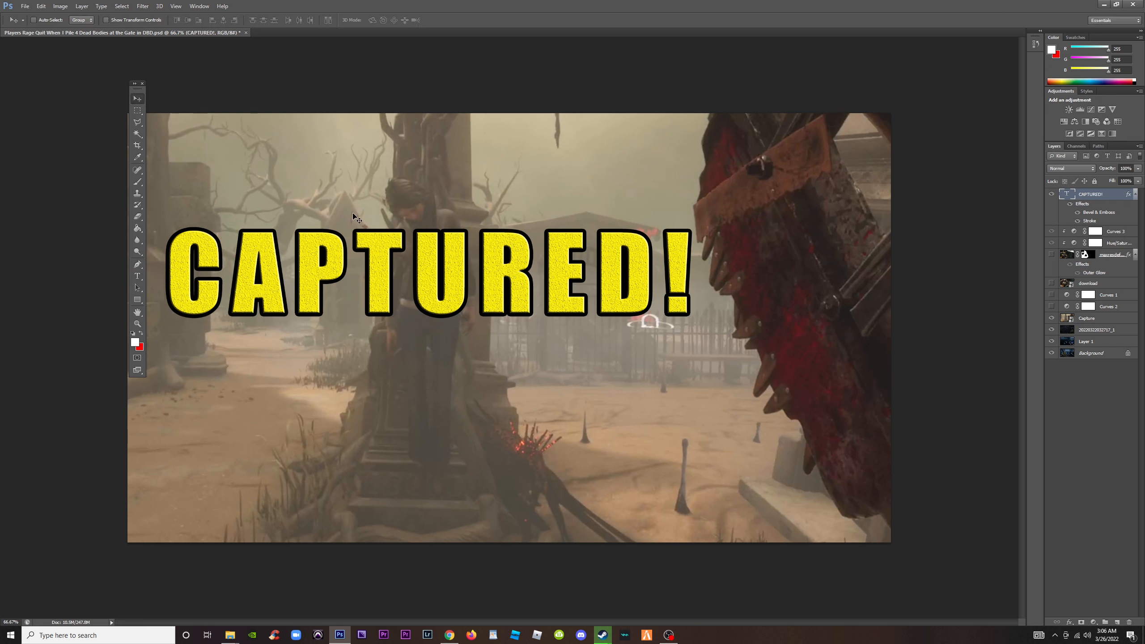
drag(402, 277, 390, 463)
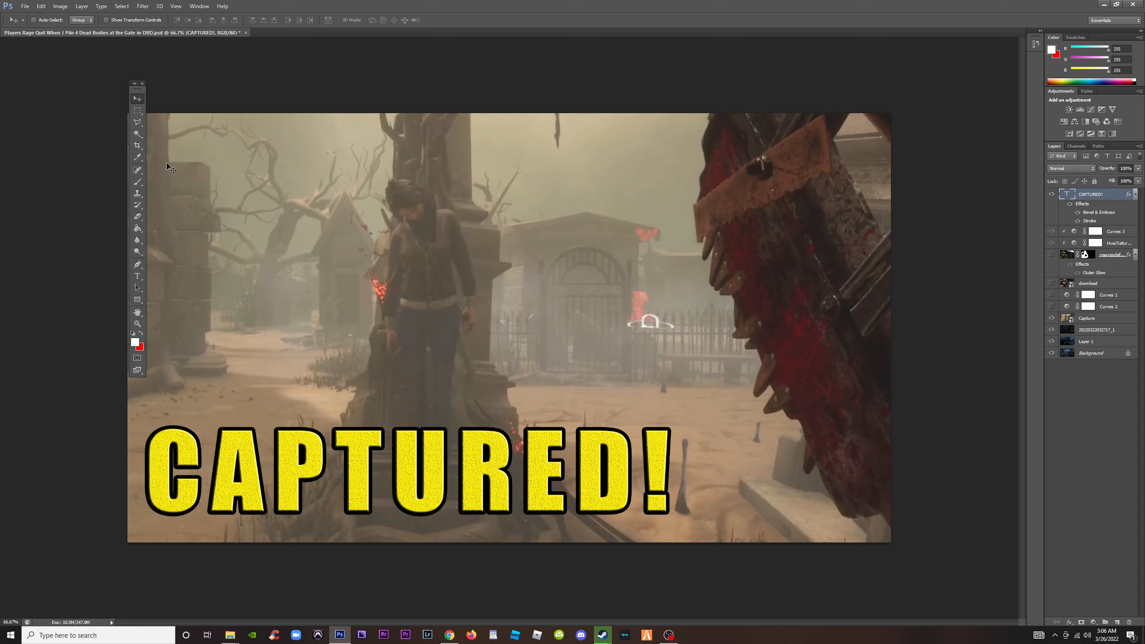
click(143, 84)
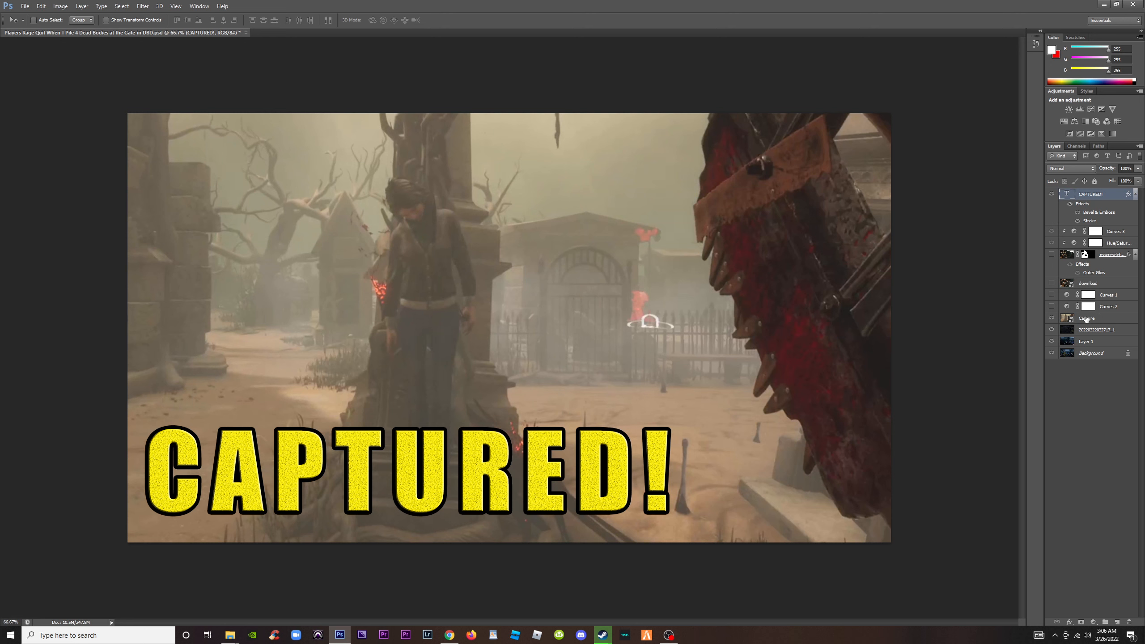
Rasterize the Capture layer
click(1087, 319)
right_click(1085, 320)
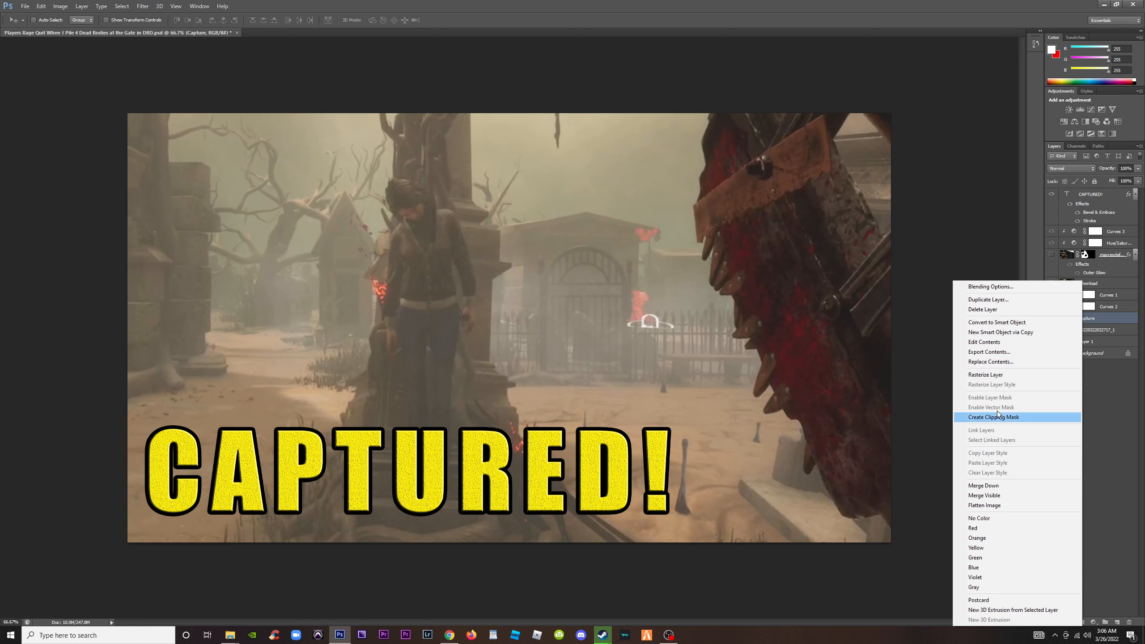
click(986, 374)
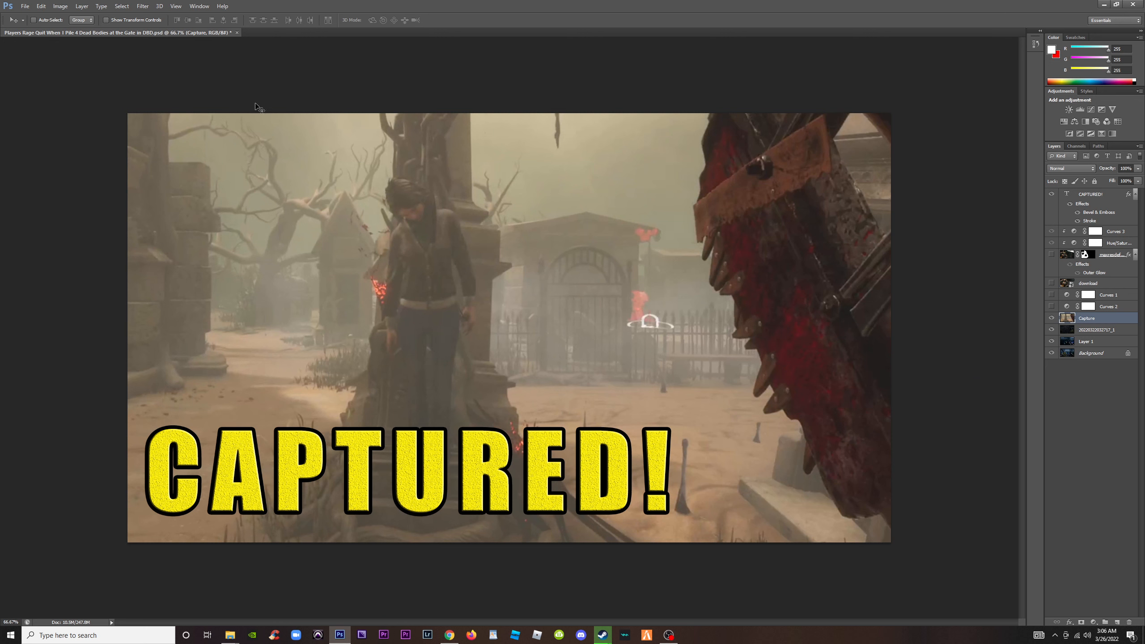
Start an Unsharp Mask on the Capture layer with the amount at 458% and the radius at 7.4 pixels
click(143, 6)
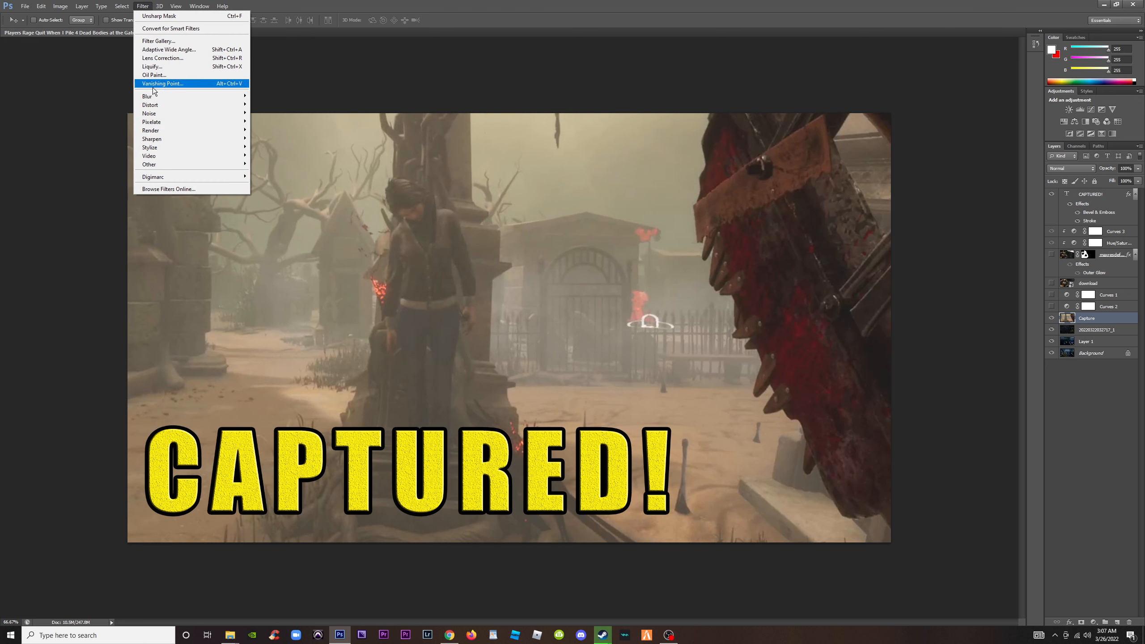
mouse_move(184, 141)
click(274, 172)
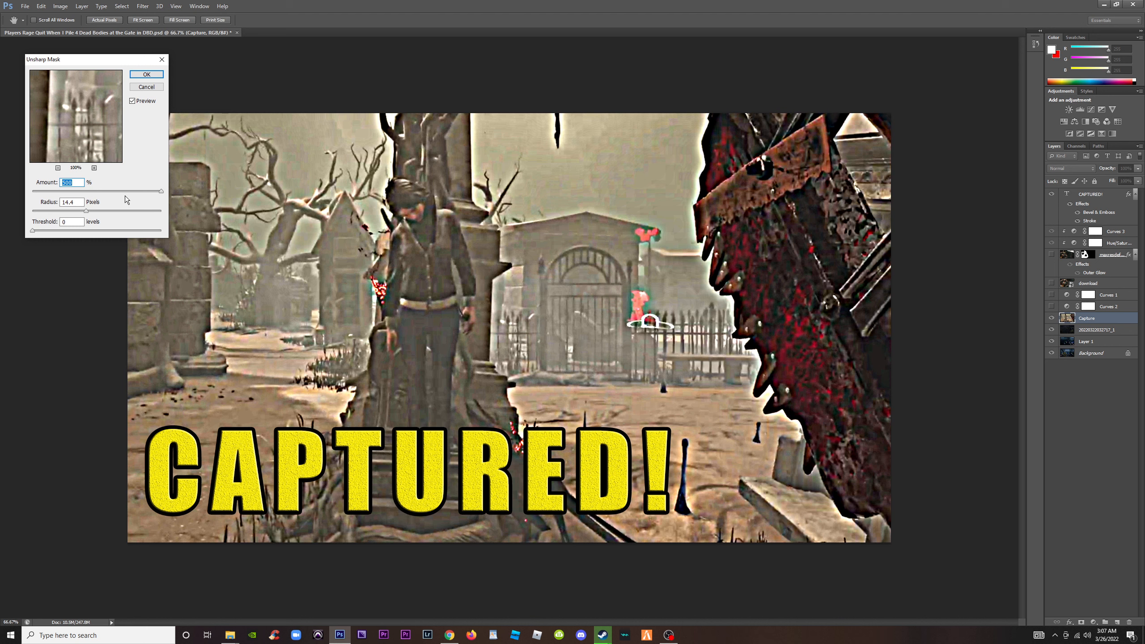
drag(85, 210, 161, 192)
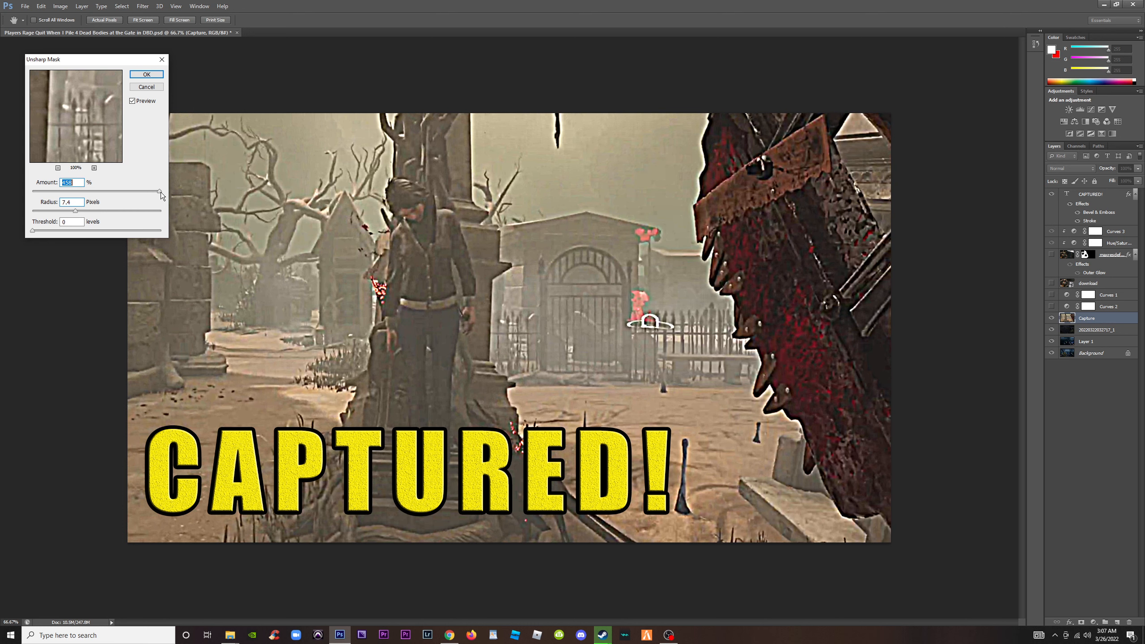
Compare the image with and without the sharpening preview, both at working size and at small thumbnail size
click(133, 102)
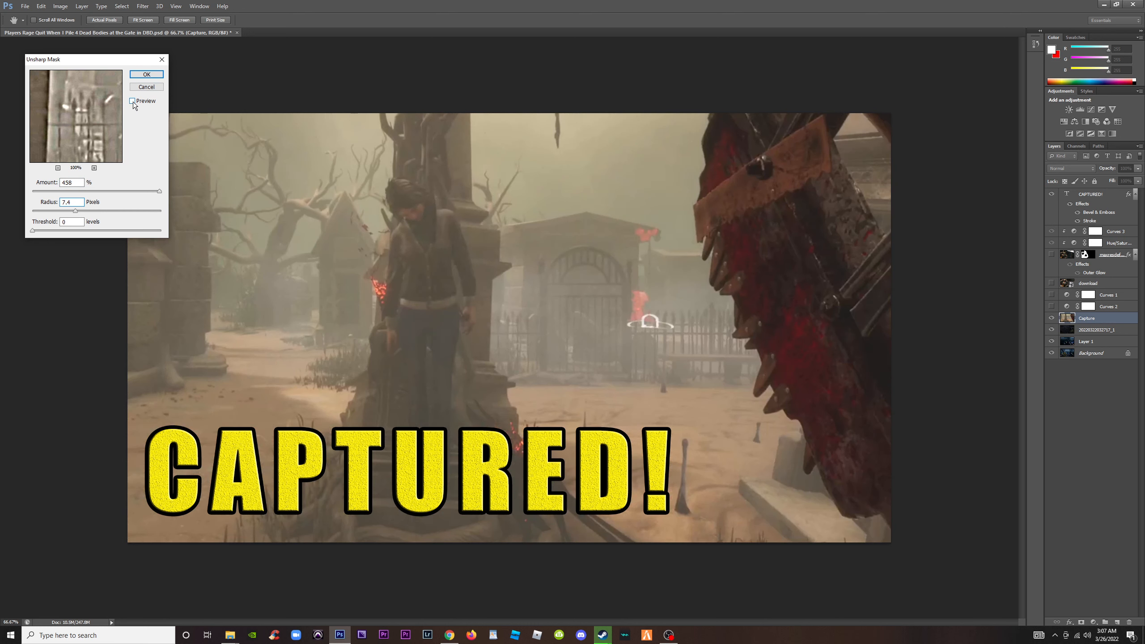
click(132, 102)
click(132, 102)
click(132, 101)
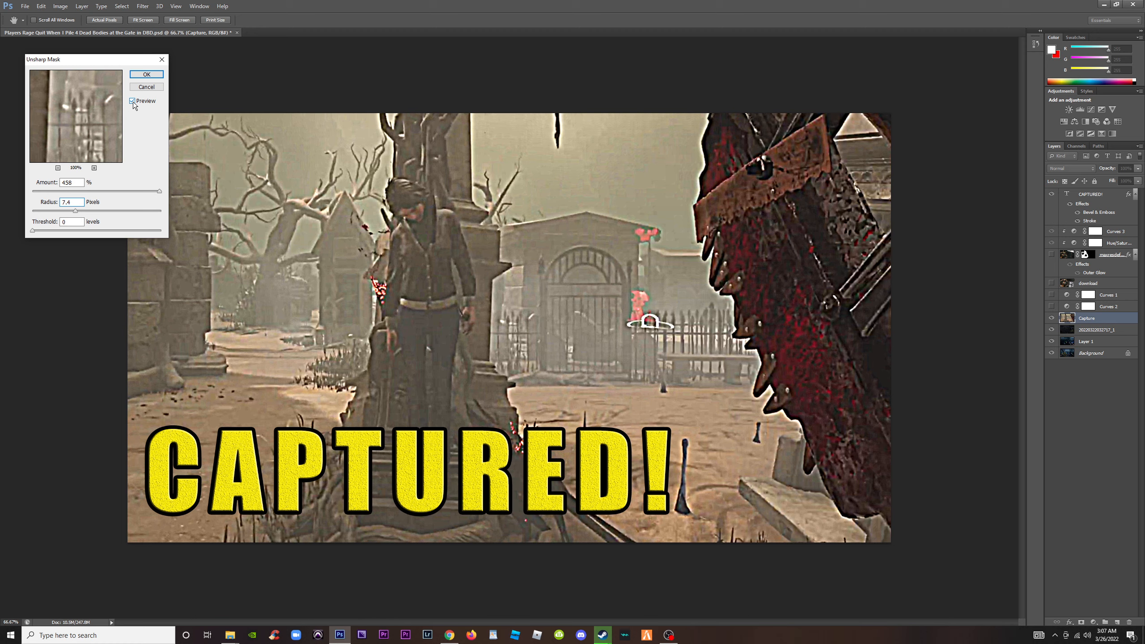
key(ctrl+minus)
key(ctrl+minus)
key(ctrl+minus)
key(ctrl+minus)
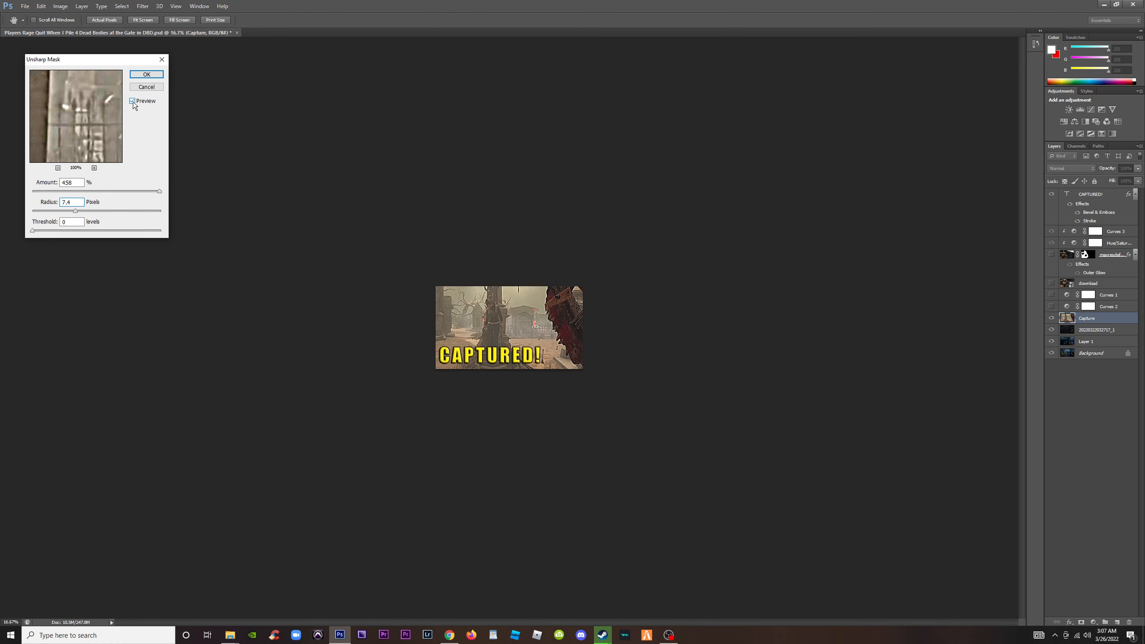
key(ctrl+minus)
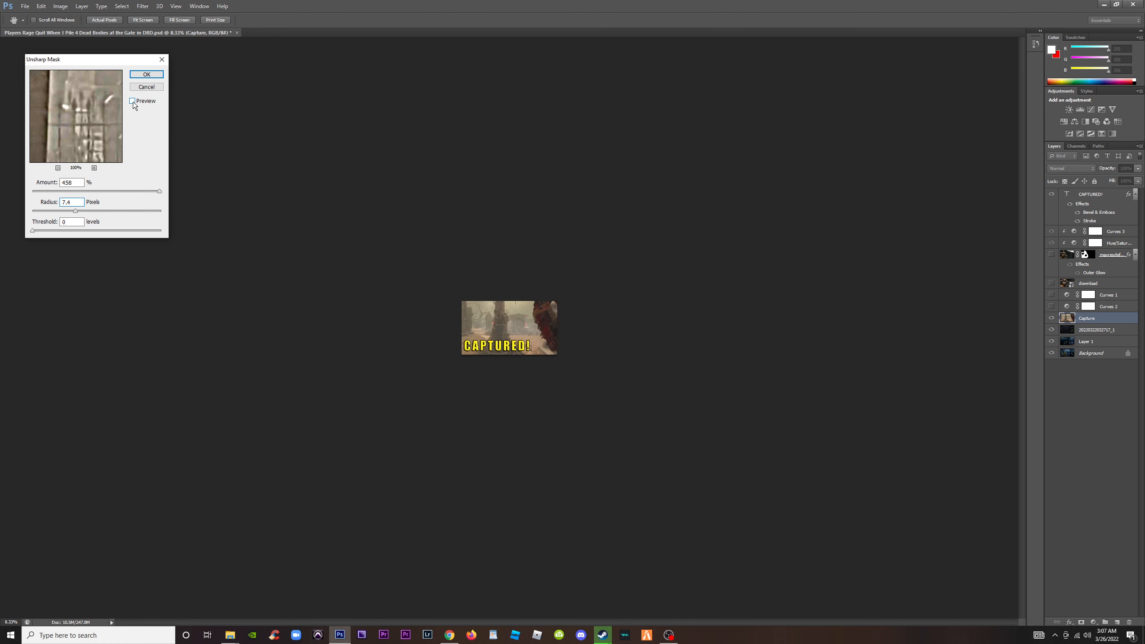
click(133, 102)
Try an Unsharp Mask radius of 33.9 pixels and compare the image with and without the preview
click(95, 211)
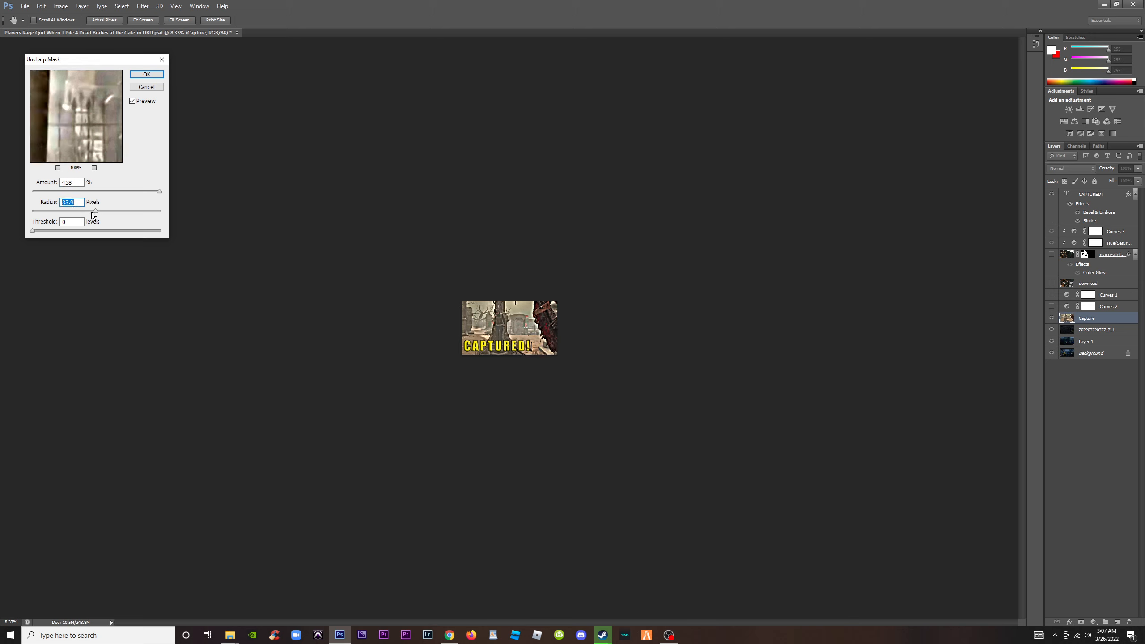
click(133, 100)
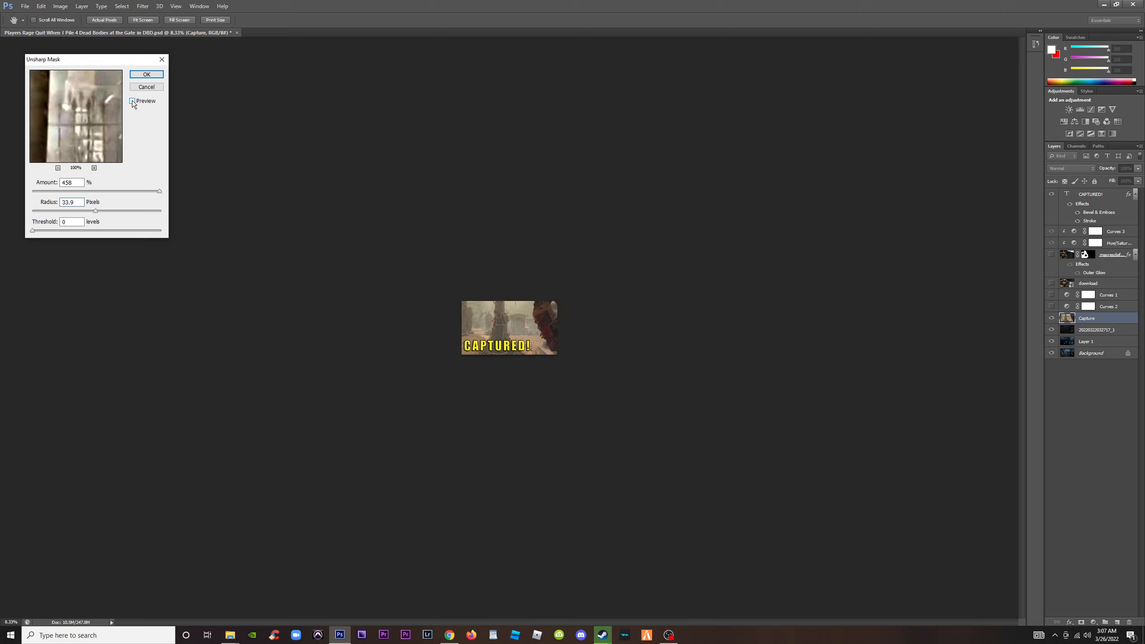
click(132, 101)
key(ctrl+plus)
key(ctrl+plus)
key(ctrl+plus)
key(ctrl+plus)
key(ctrl+plus)
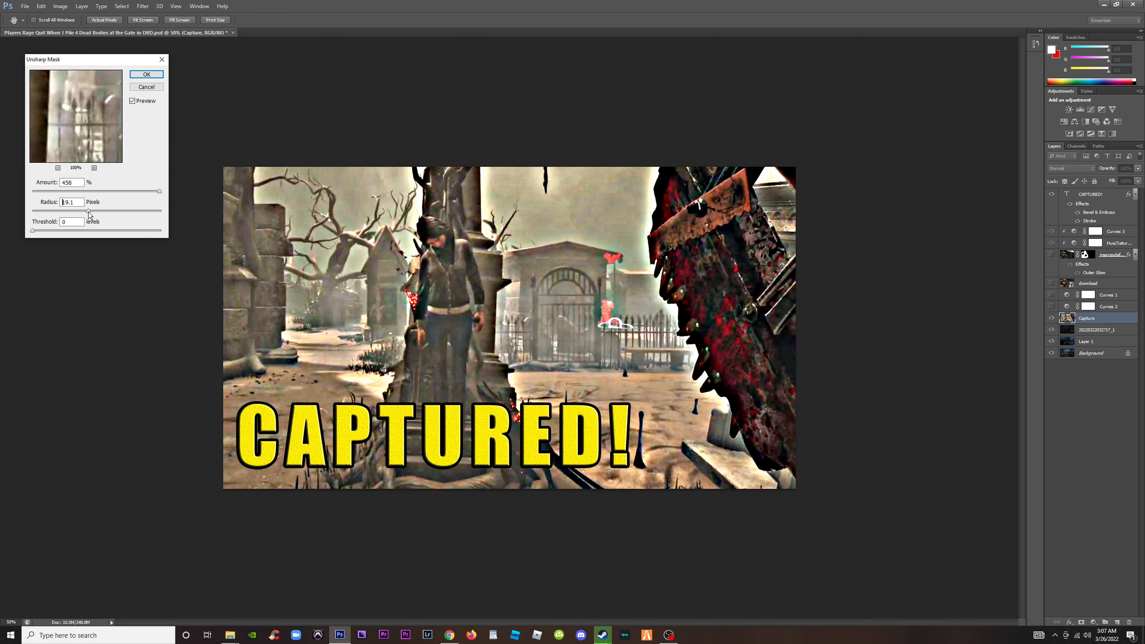
Apply the Unsharp Mask to the Capture layer with an amount of 327% and a radius of 23.7 pixels
click(89, 211)
mouse_move(150, 192)
mouse_down()
mouse_move(138, 190)
mouse_move(152, 191)
mouse_up()
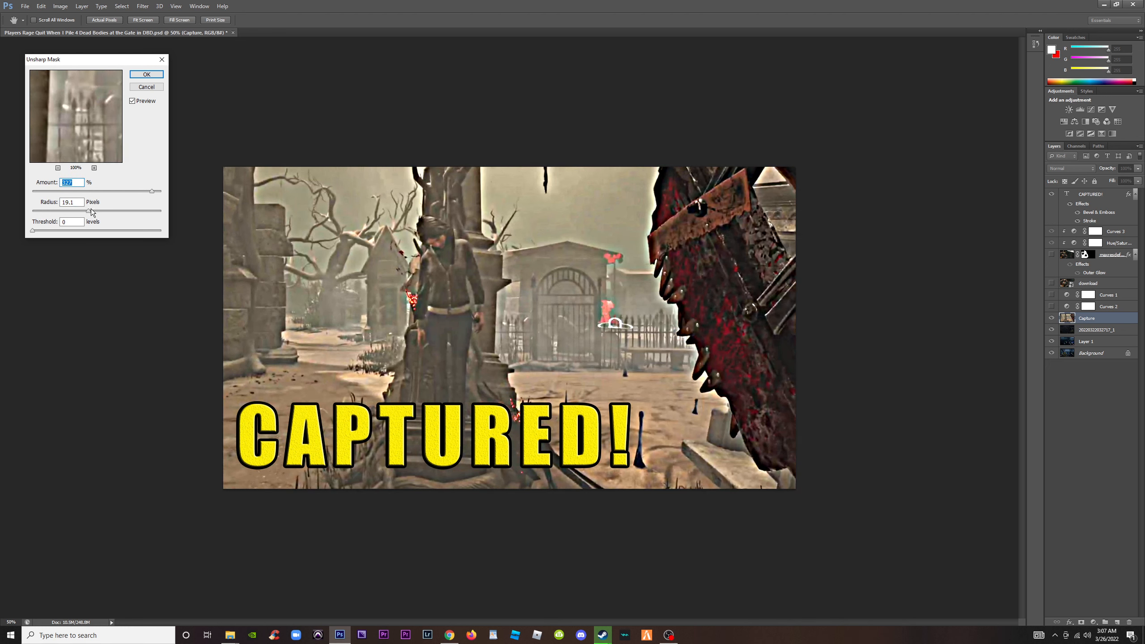
drag(90, 210, 90, 211)
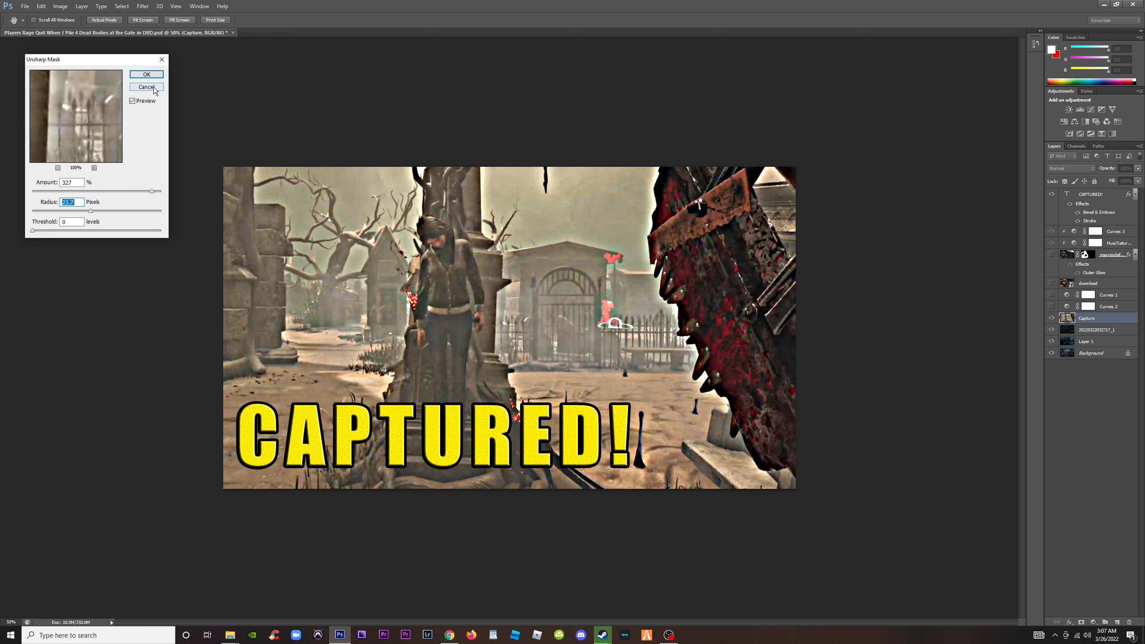
key(Return)
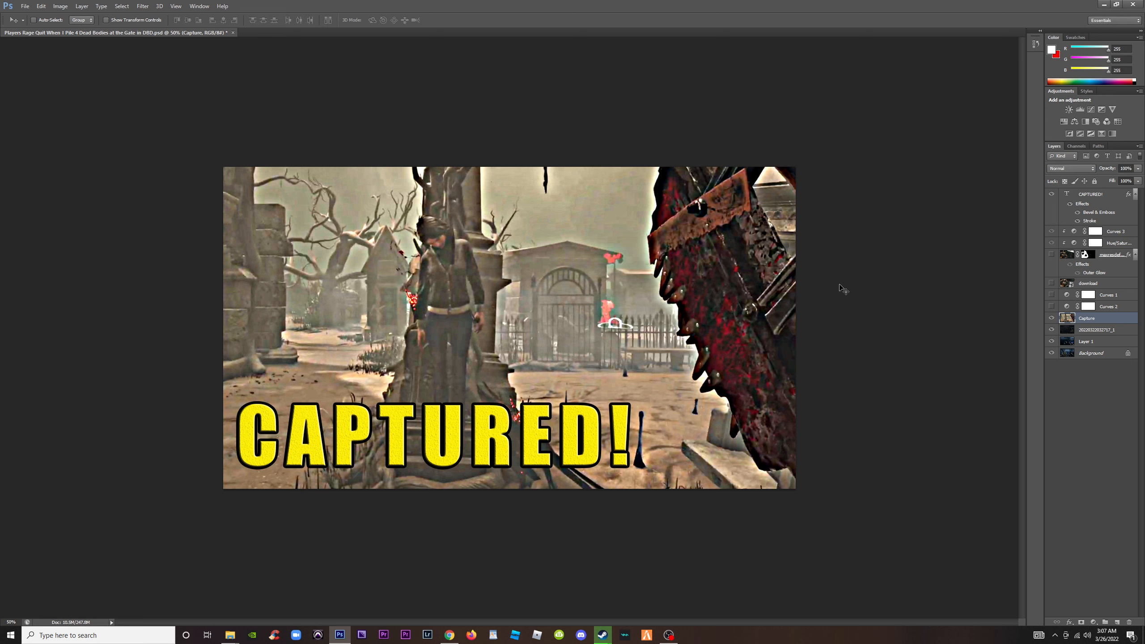
Turn on all the view extras over the image, including the grid, layer edges, smart guides and slices
key(ctrl+plus)
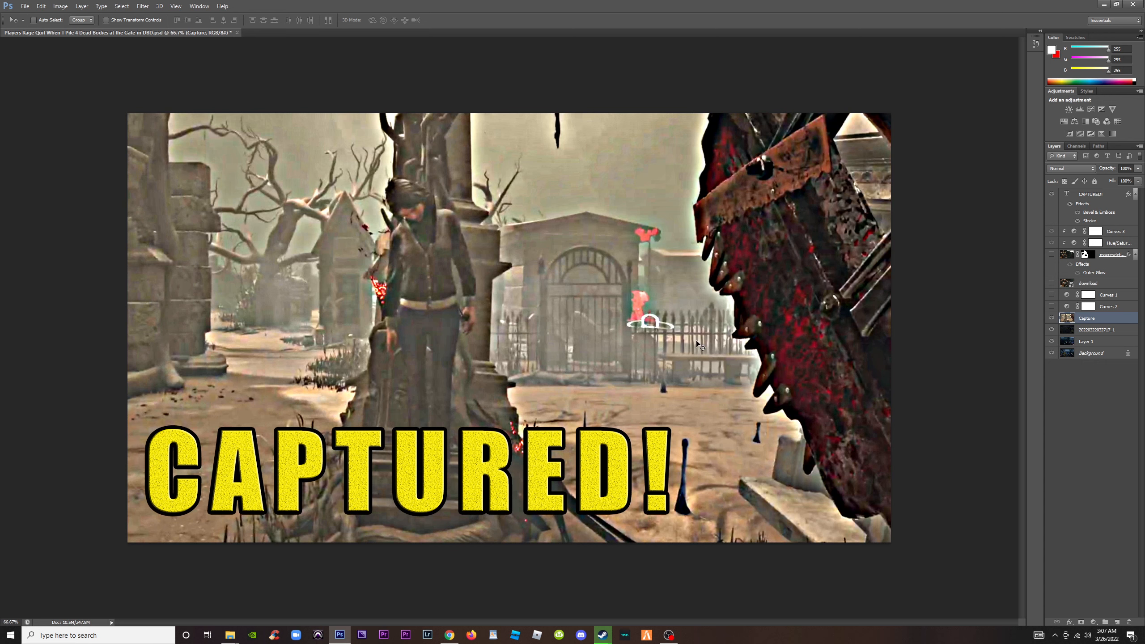
key(ctrl+minus)
key(ctrl+plus)
click(175, 6)
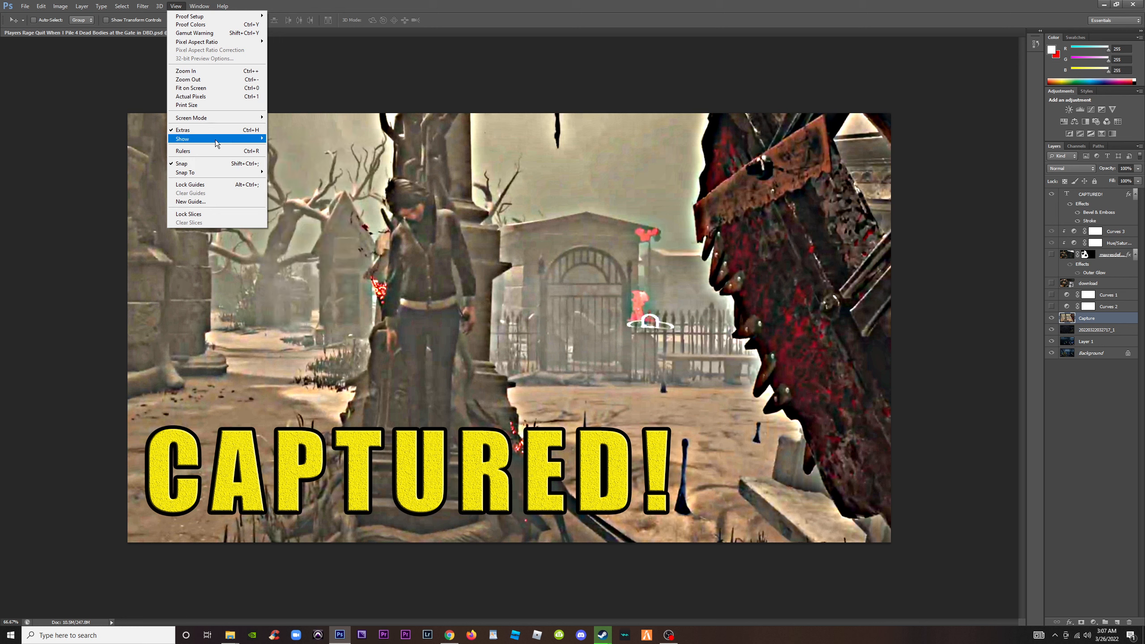
mouse_move(217, 143)
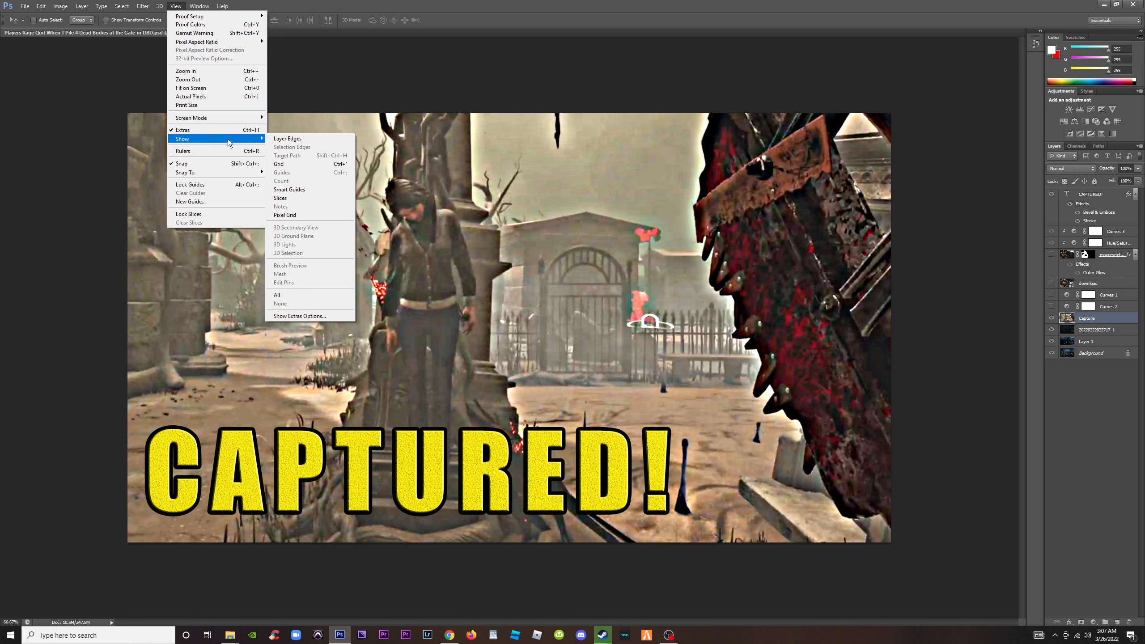
click(291, 295)
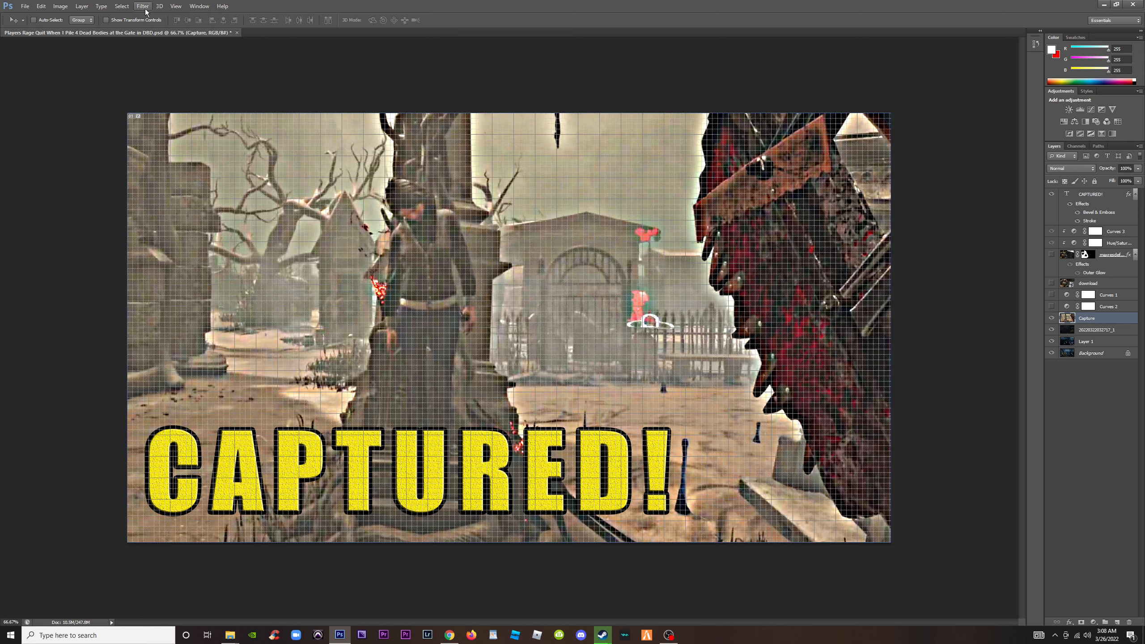
Undo the Unsharp Mask and move one step backward and forward again in the edit history
key(ctrl+z)
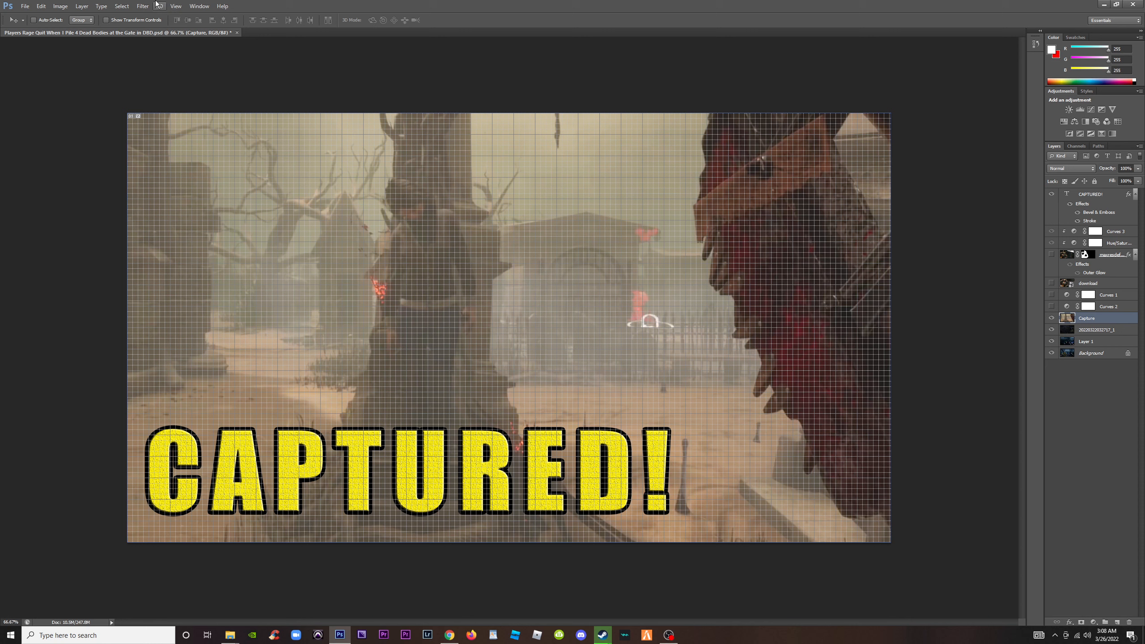
click(41, 5)
click(58, 35)
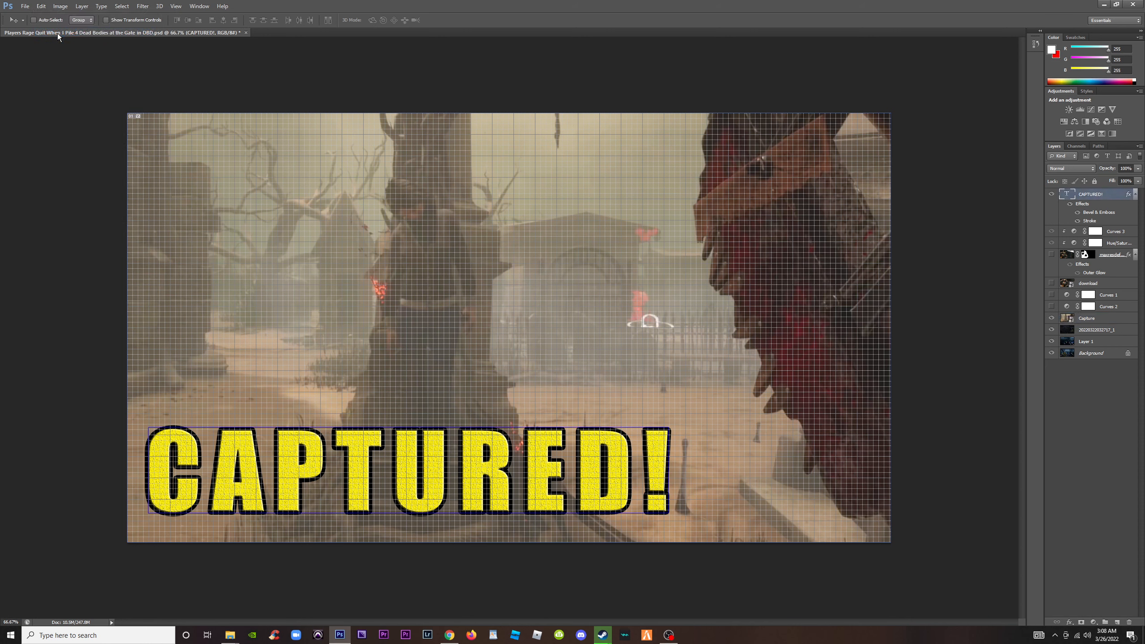
click(41, 6)
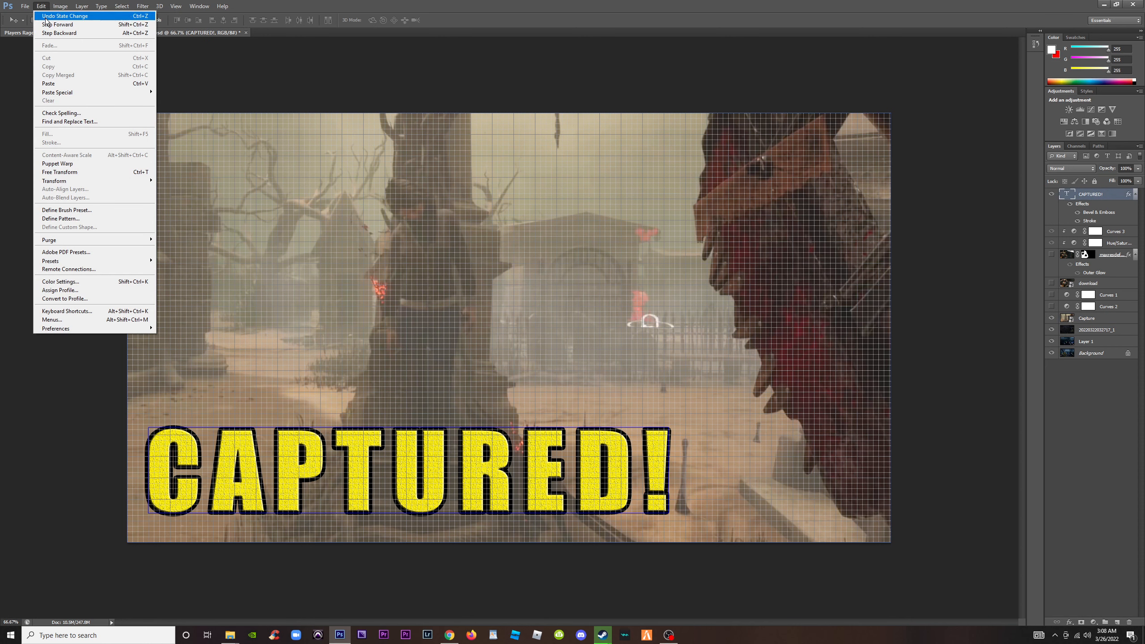
click(49, 25)
click(41, 6)
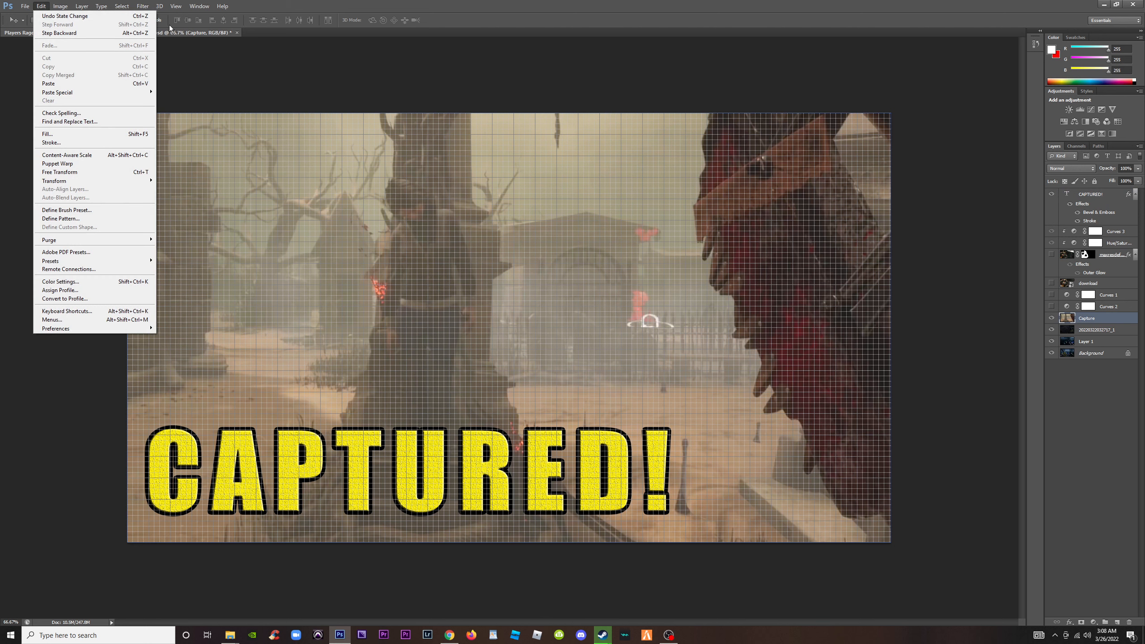
click(185, 59)
Hide the grid over the canvas while leaving the other view extras on
click(176, 6)
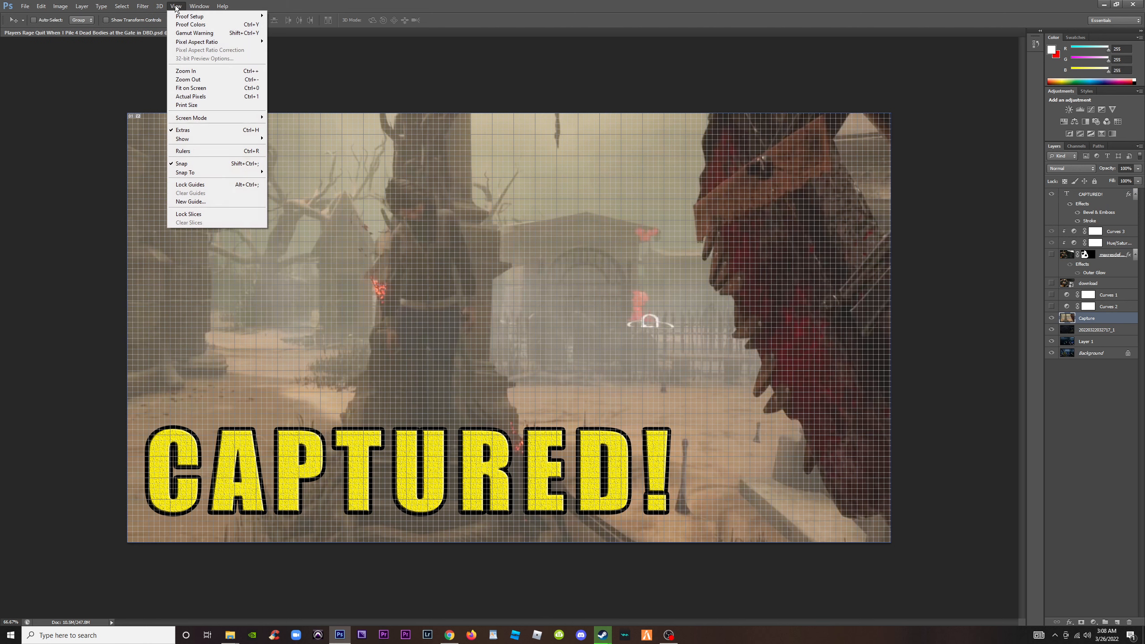
mouse_move(211, 140)
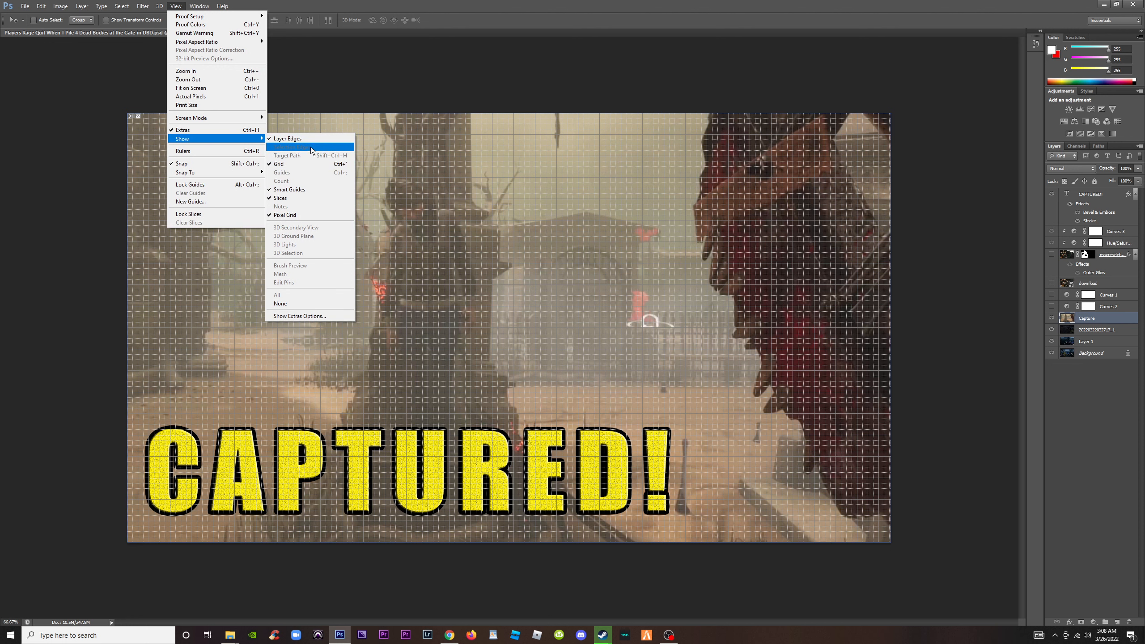
click(302, 163)
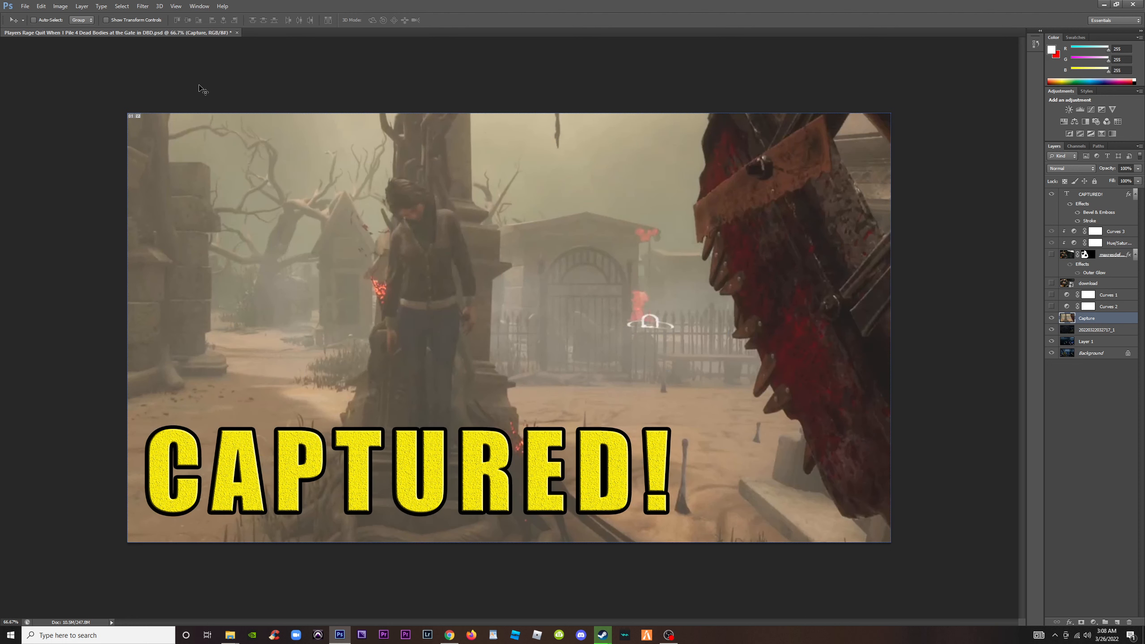
Reapply the Unsharp Mask to the Capture layer with an amount of 327% and a radius of 23.7 pixels
click(142, 6)
mouse_move(189, 138)
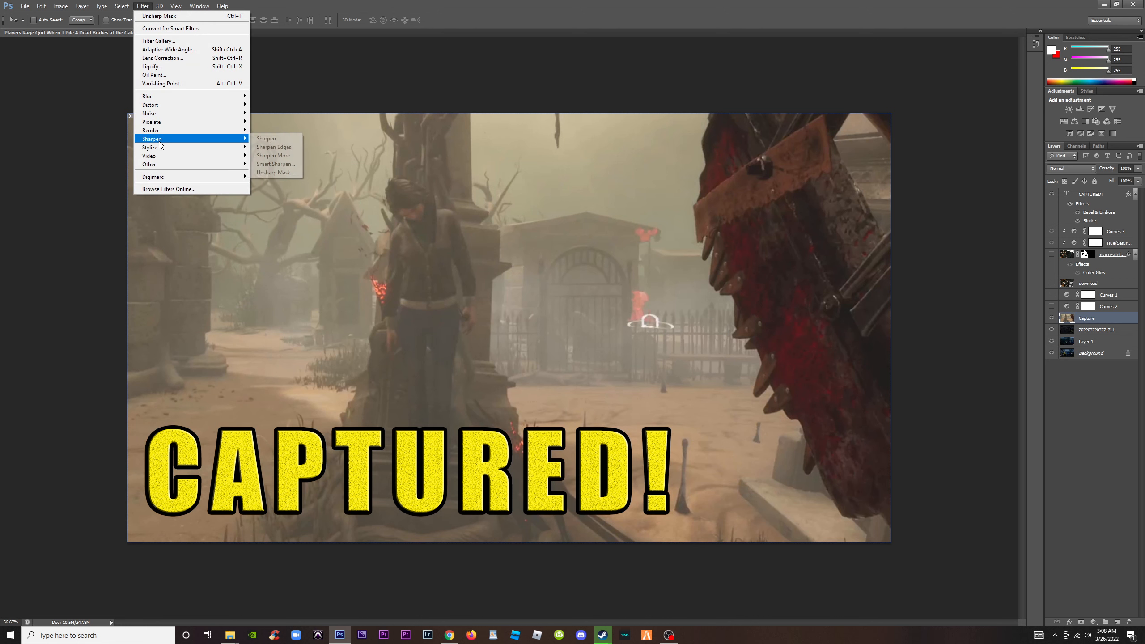
click(276, 172)
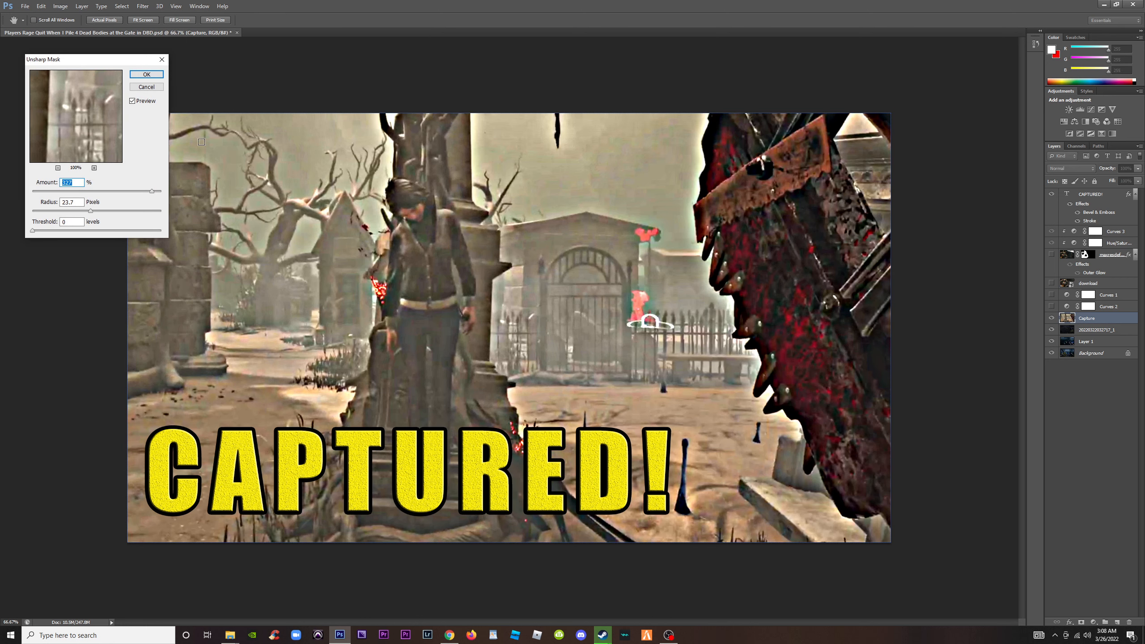
click(146, 73)
Show the floating tool palette and place it beside the canvas, clear of the image
click(159, 5)
mouse_move(176, 9)
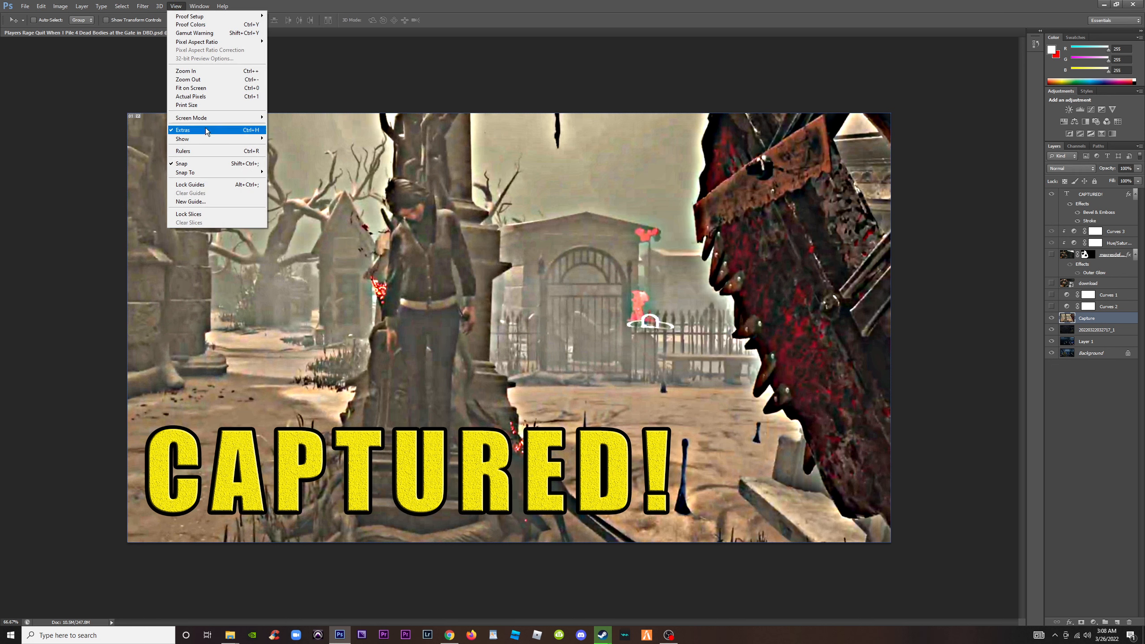
mouse_move(207, 141)
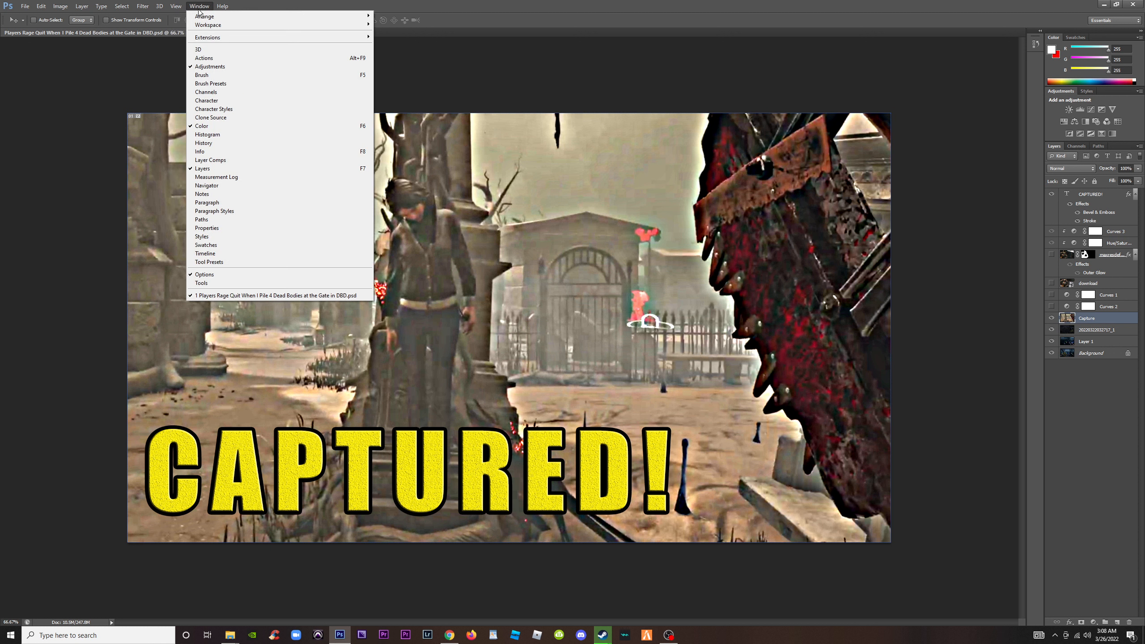
click(201, 283)
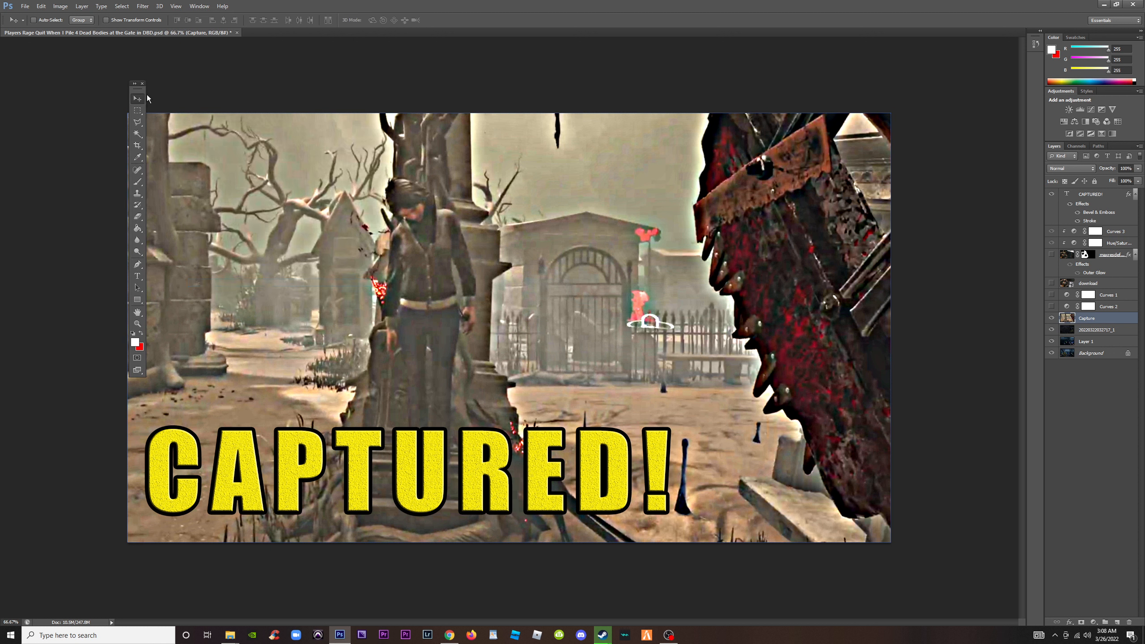
drag(142, 94, 67, 75)
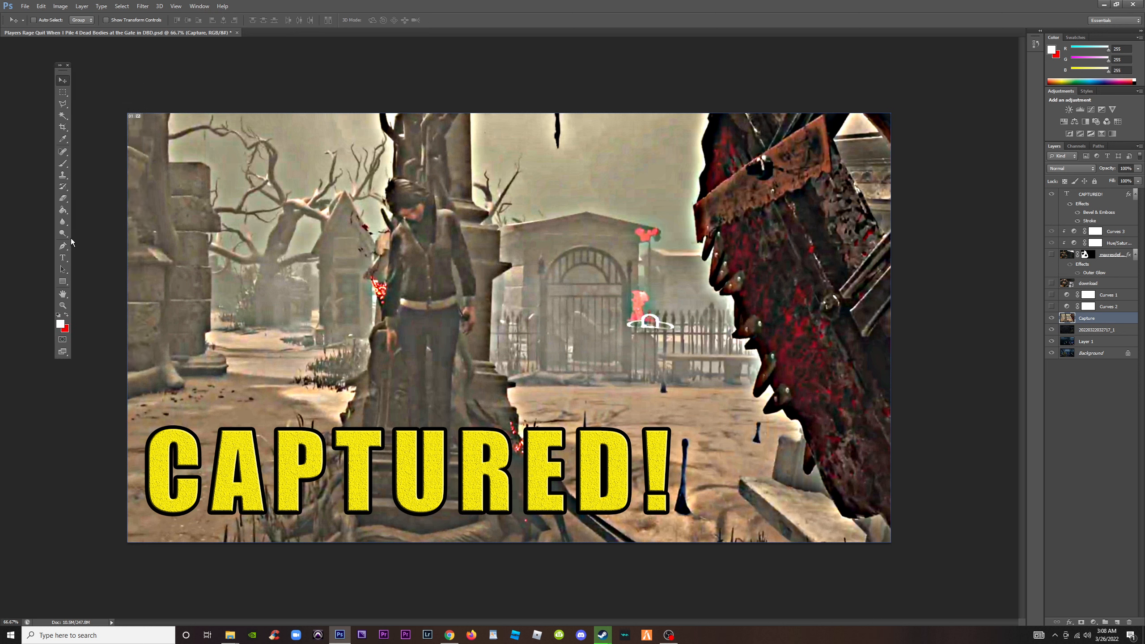
Choose the Polygonal Lasso tool and hide the CAPTURED! headline layer
click(63, 106)
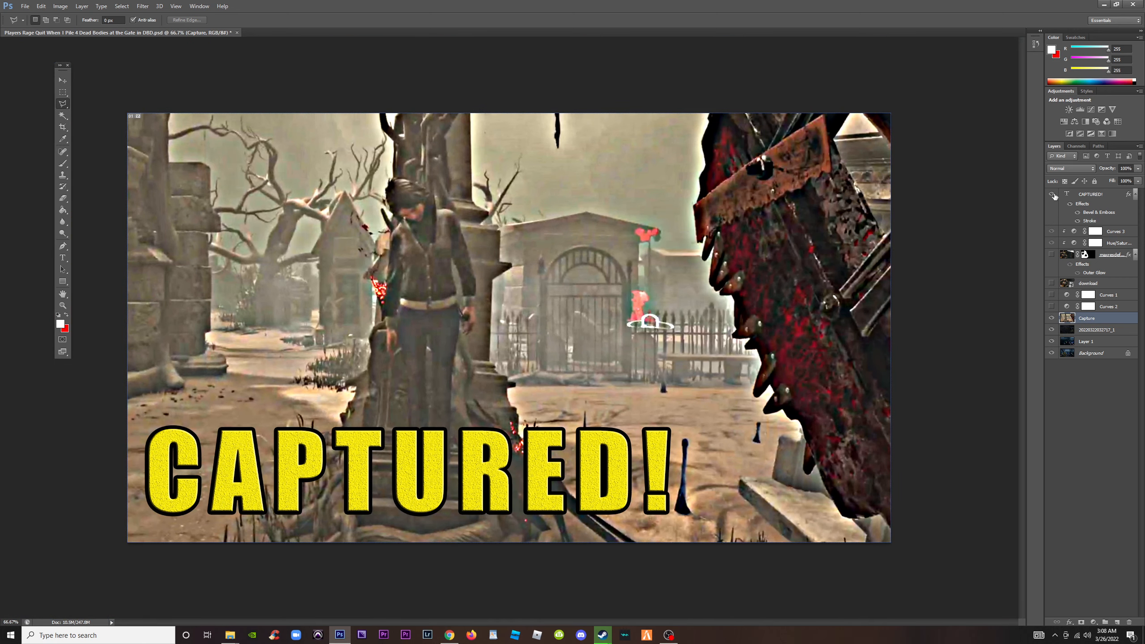
click(1052, 194)
key(ctrl+plus)
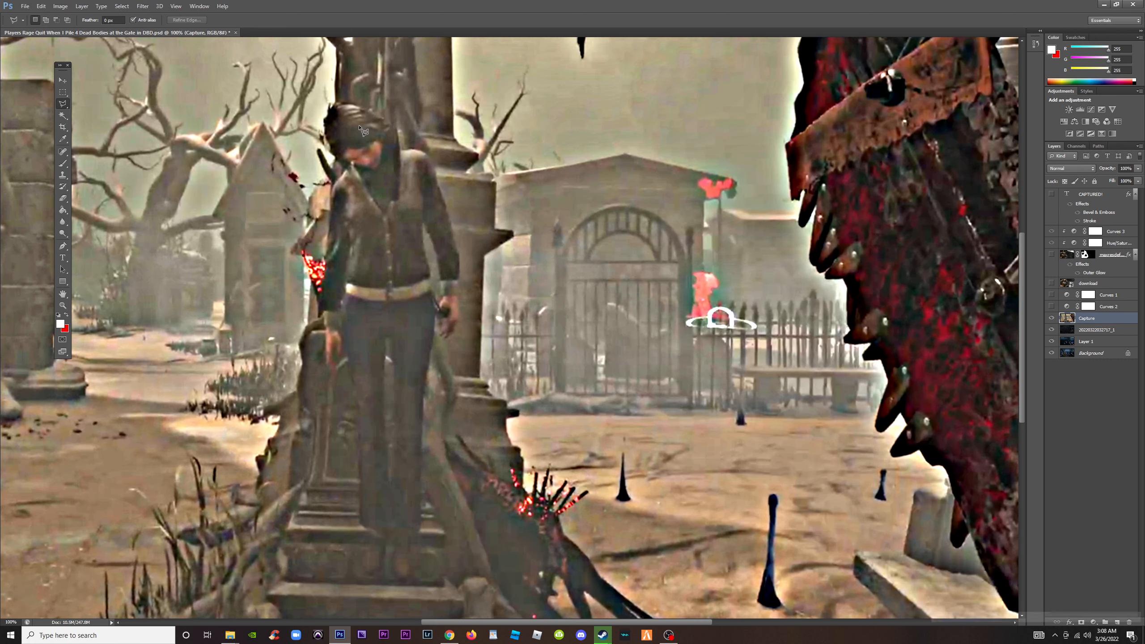
Outline the hanging survivor with the Polygonal Lasso, excluding the gap between the legs, and copy the selection to a new layer
click(343, 105)
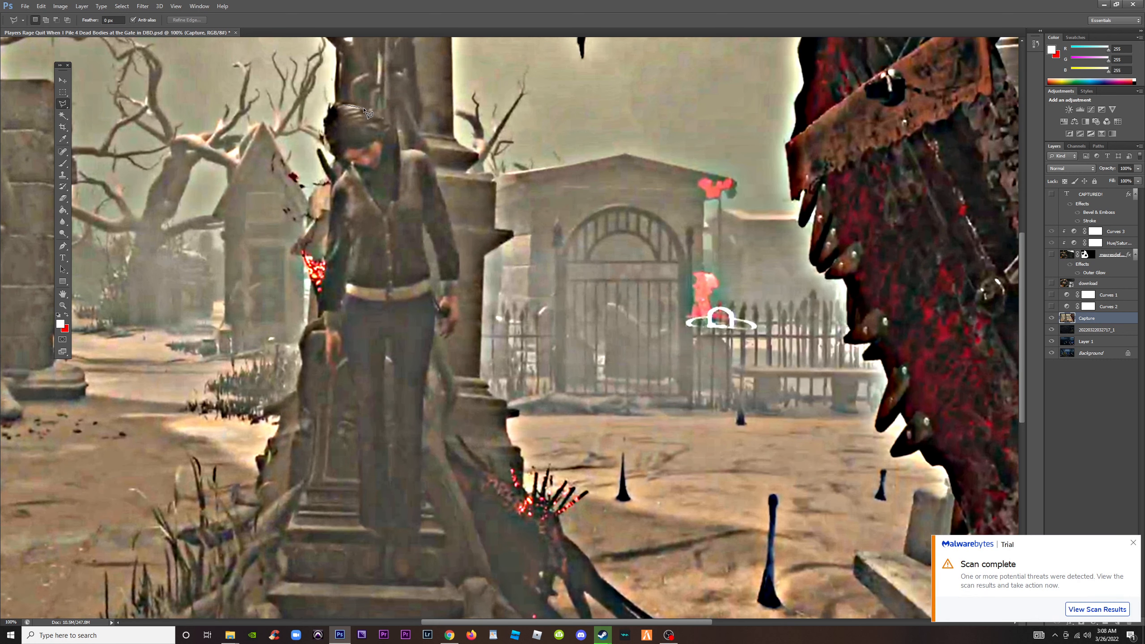
click(365, 109)
click(382, 120)
mouse_move(400, 142)
mouse_down()
mouse_move(434, 162)
mouse_move(446, 211)
mouse_up()
click(460, 256)
click(458, 299)
click(443, 340)
click(435, 319)
click(424, 407)
click(418, 569)
click(403, 579)
click(394, 569)
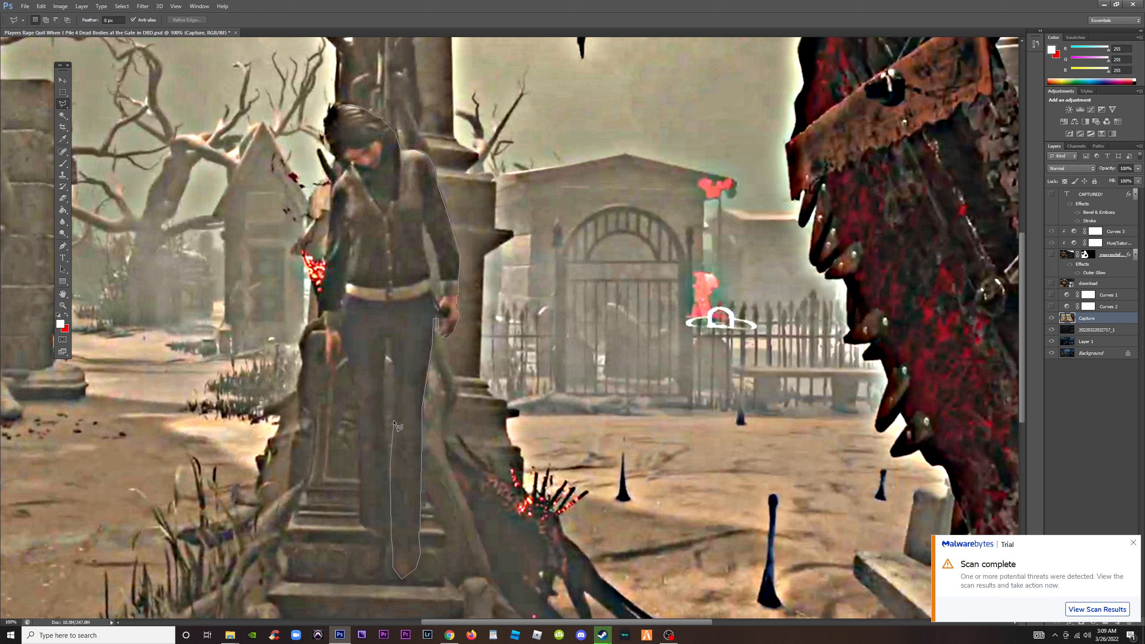
click(389, 338)
click(378, 574)
click(362, 572)
click(358, 549)
click(367, 526)
click(360, 518)
click(357, 382)
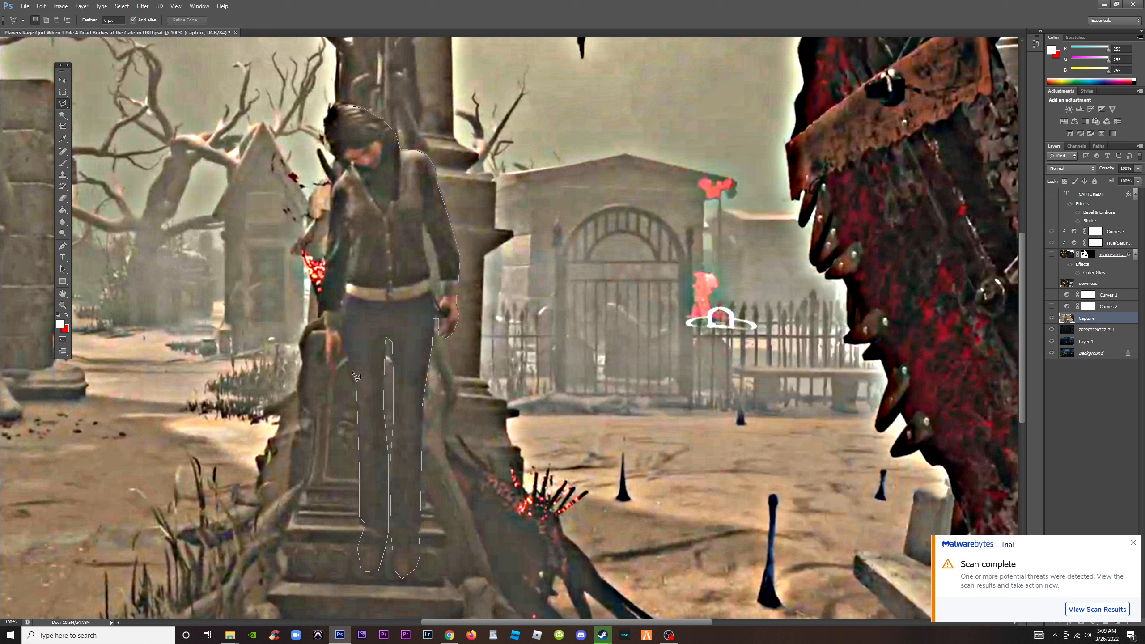
click(344, 346)
click(339, 357)
click(335, 345)
click(335, 367)
click(328, 368)
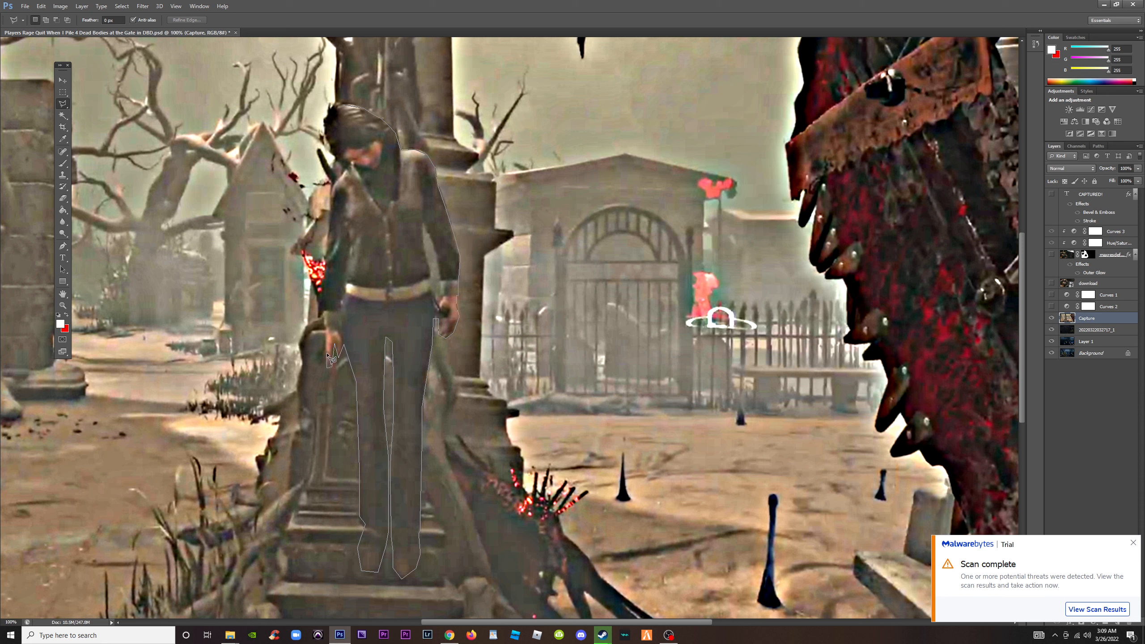
click(323, 310)
click(349, 167)
click(327, 145)
click(328, 116)
click(343, 108)
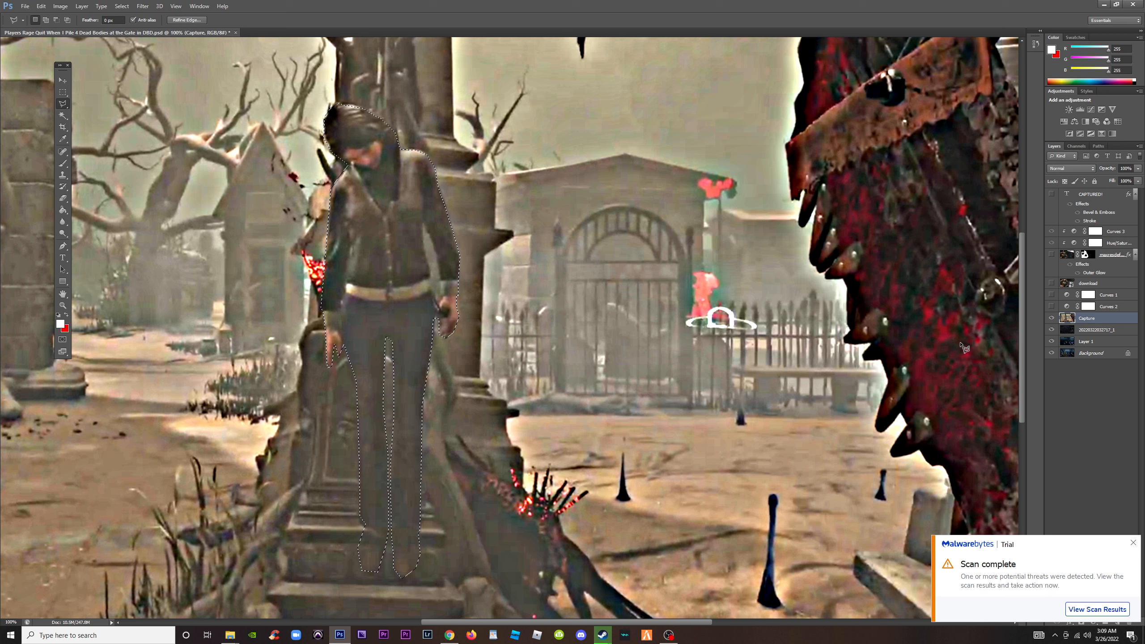
key(ctrl+j)
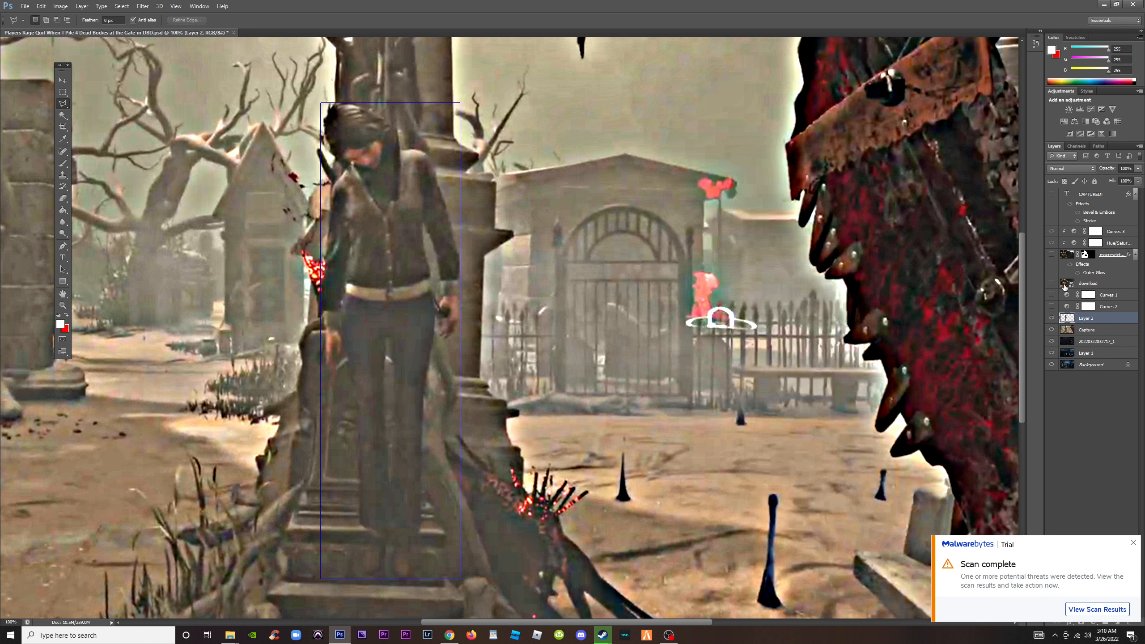
Isolate the survivor cutout by hiding the Capture, night screenshot, Layer 1 and Background layers beneath it
click(1052, 331)
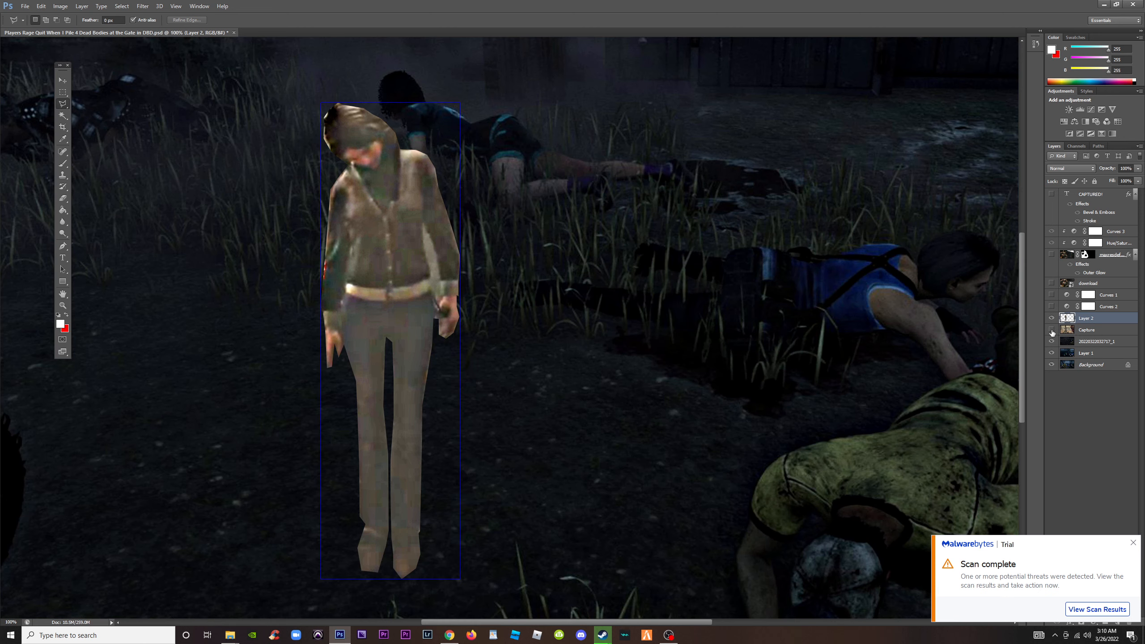
click(1052, 341)
click(1051, 353)
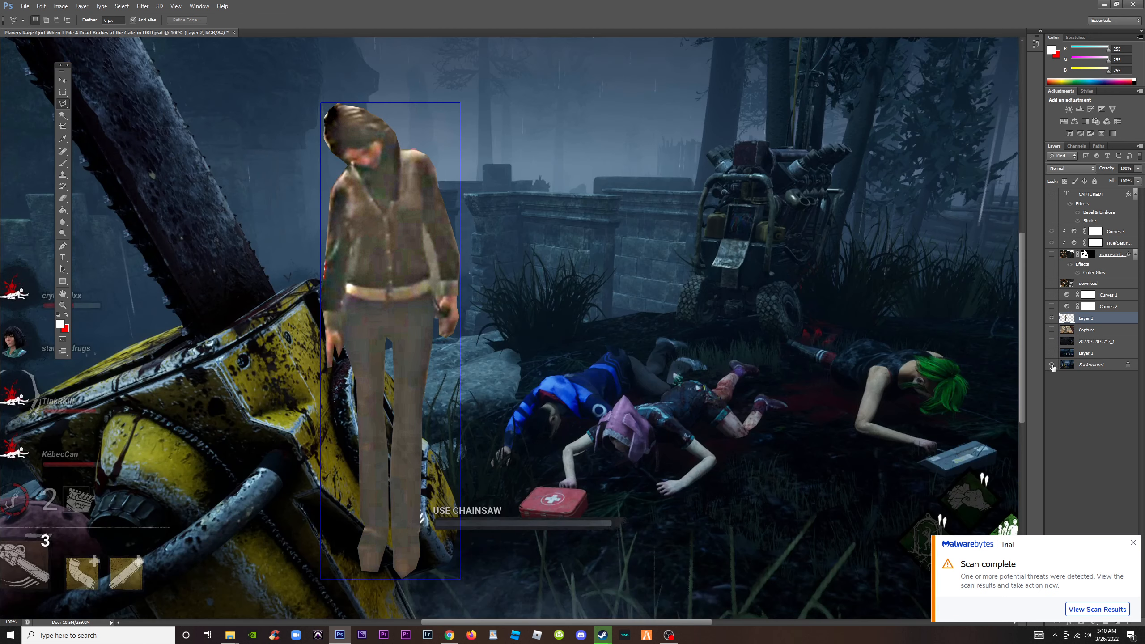
click(1051, 365)
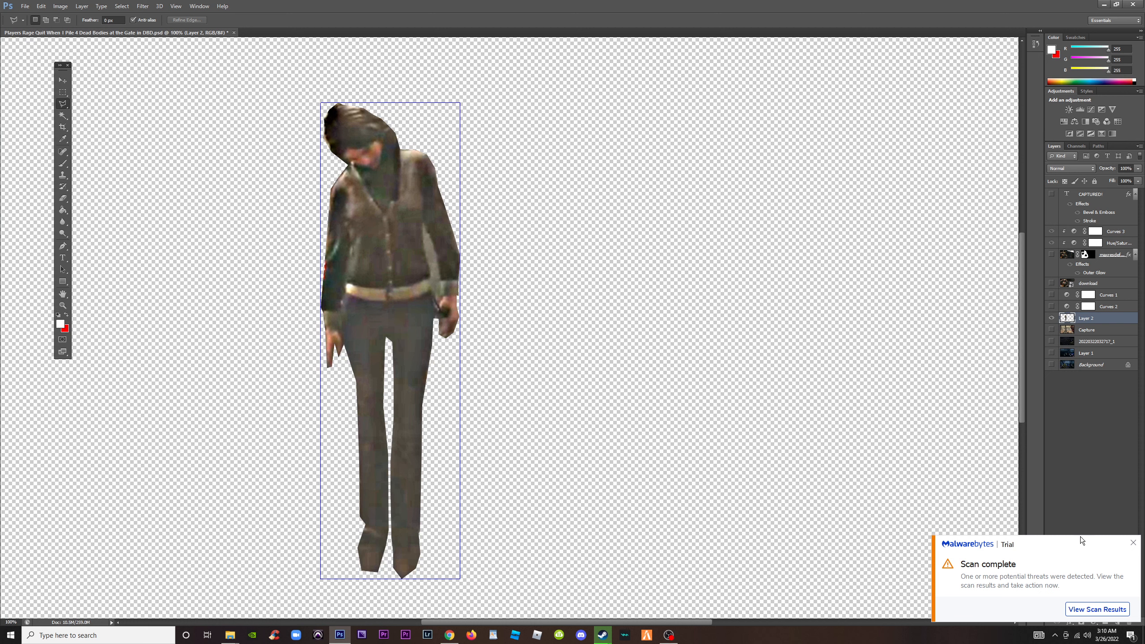
Dismiss the Malwarebytes scan notification and show the Capture layer again
click(1133, 543)
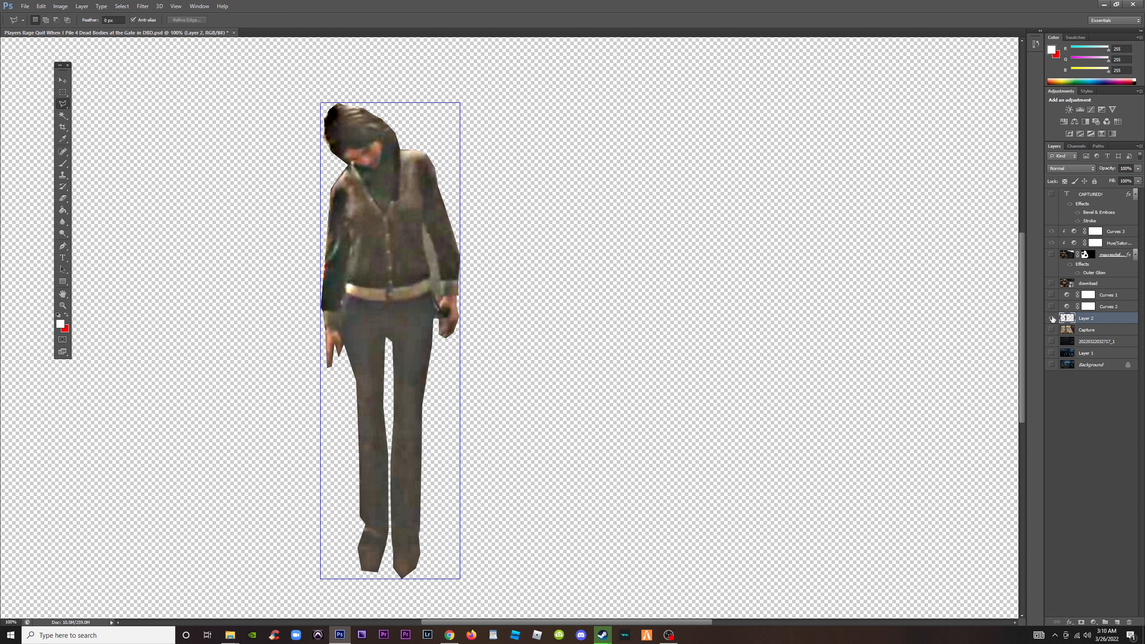
click(1052, 330)
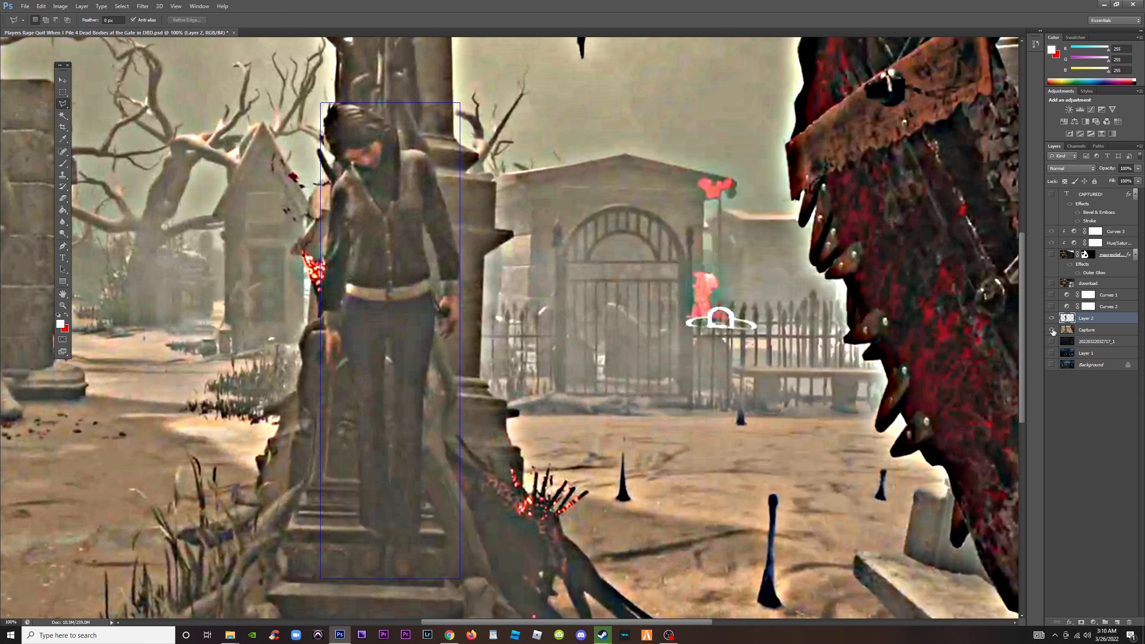
Move the Capture layer one level down, beneath the night screenshot layer
click(1092, 334)
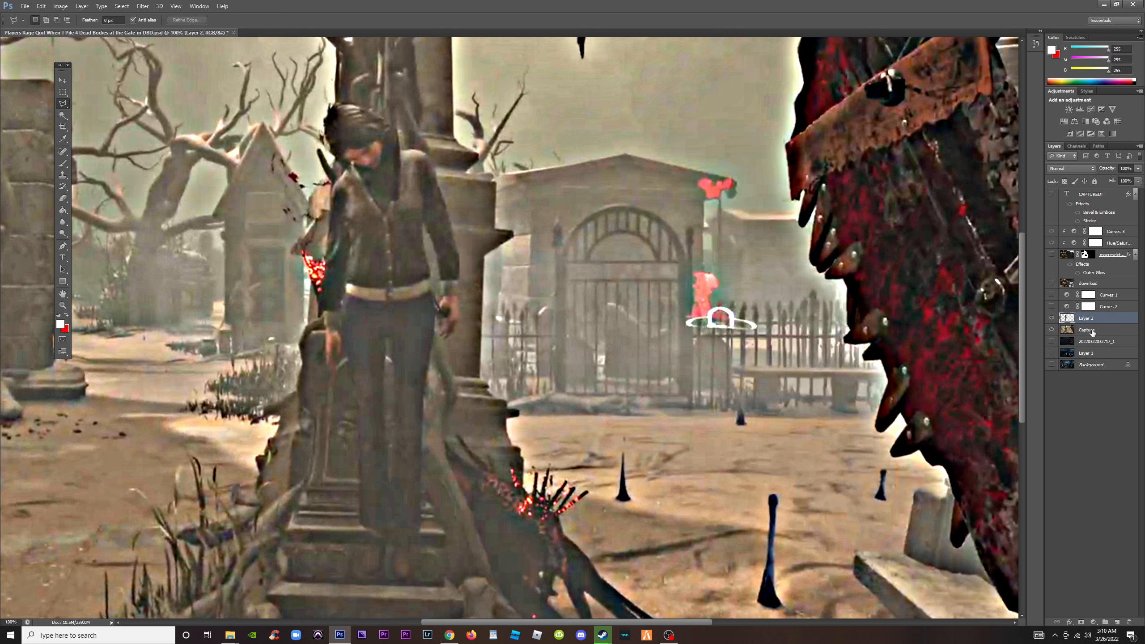
key(ctrl+bracketleft)
key(ctrl+minus)
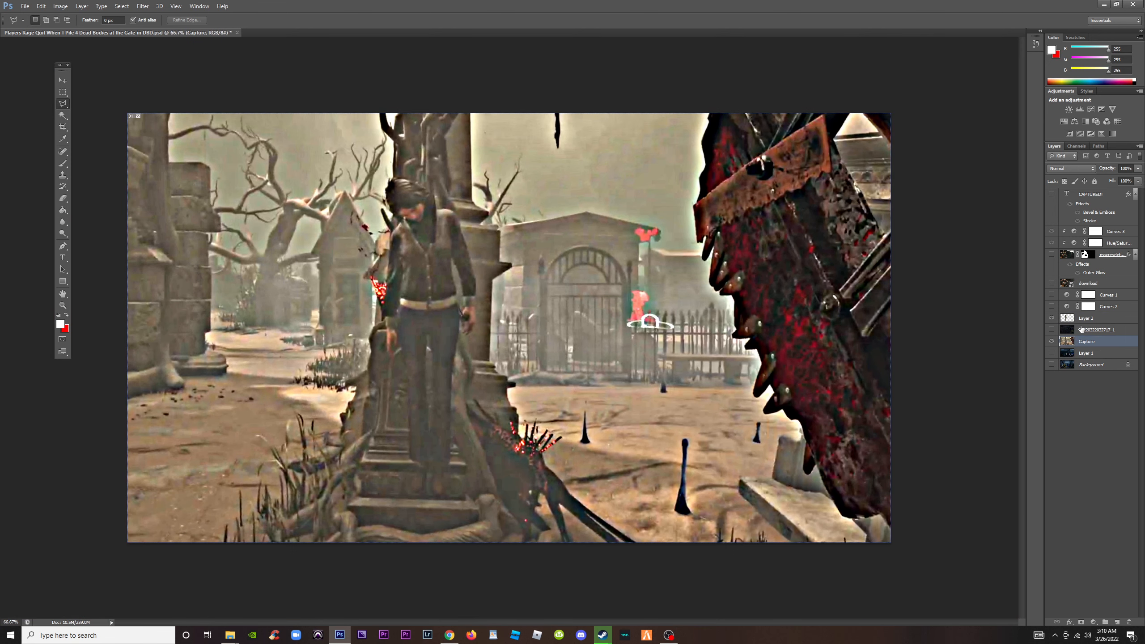
Show the Curves 2 adjustment, move it directly above the Capture layer beneath the survivor cutout, and show the CAPTURED! headline again
click(1052, 306)
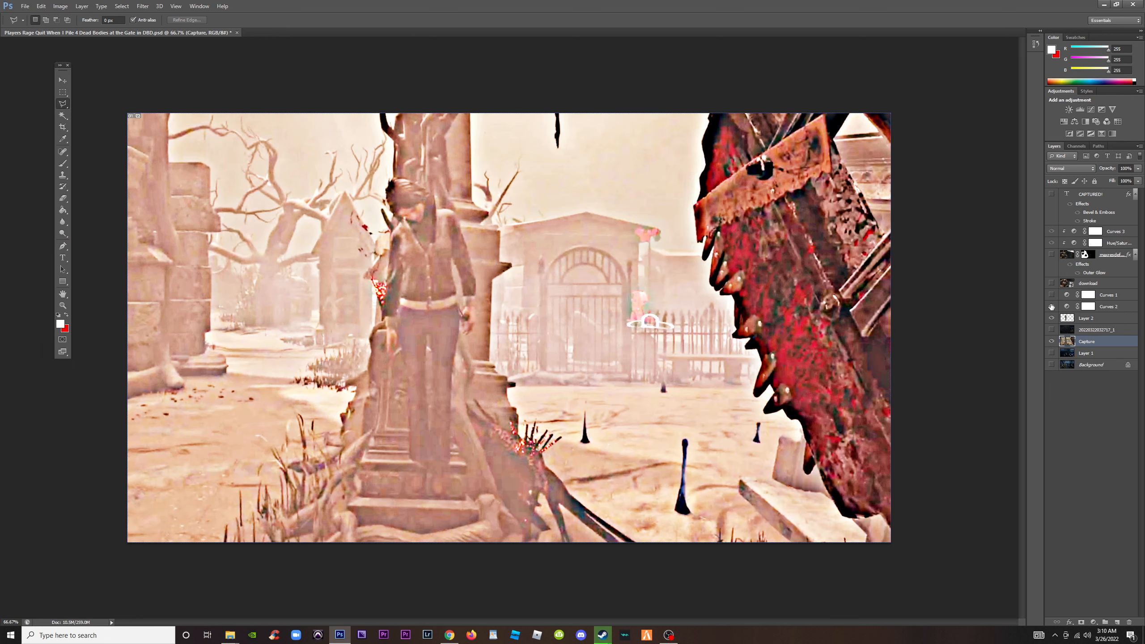
click(1052, 307)
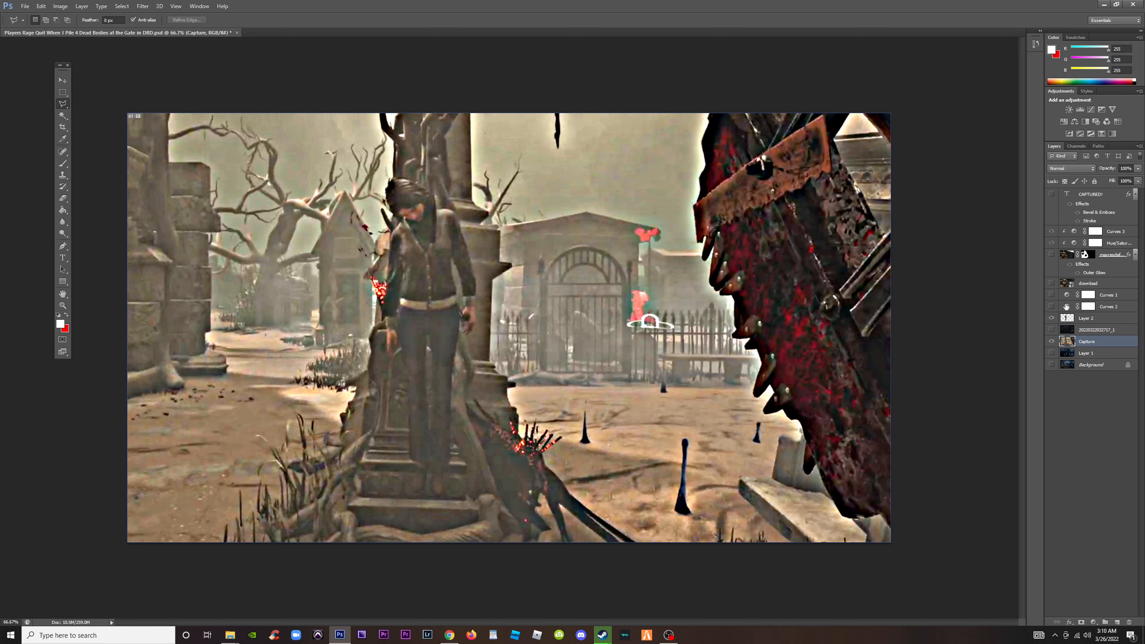
click(1052, 307)
click(1114, 308)
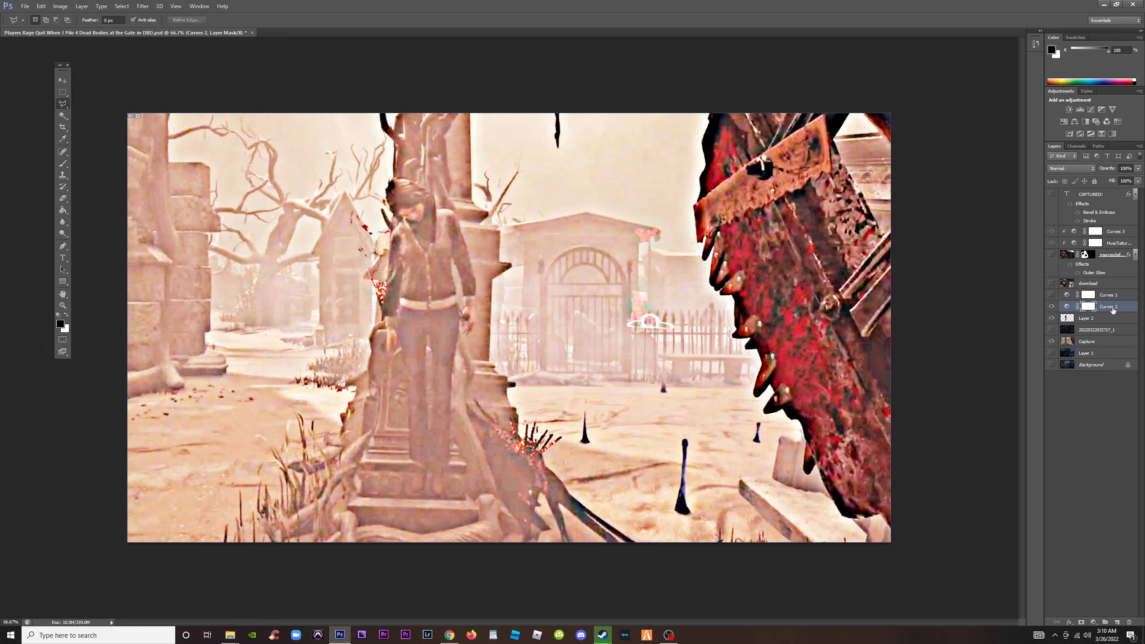
drag(1110, 336, 1112, 339)
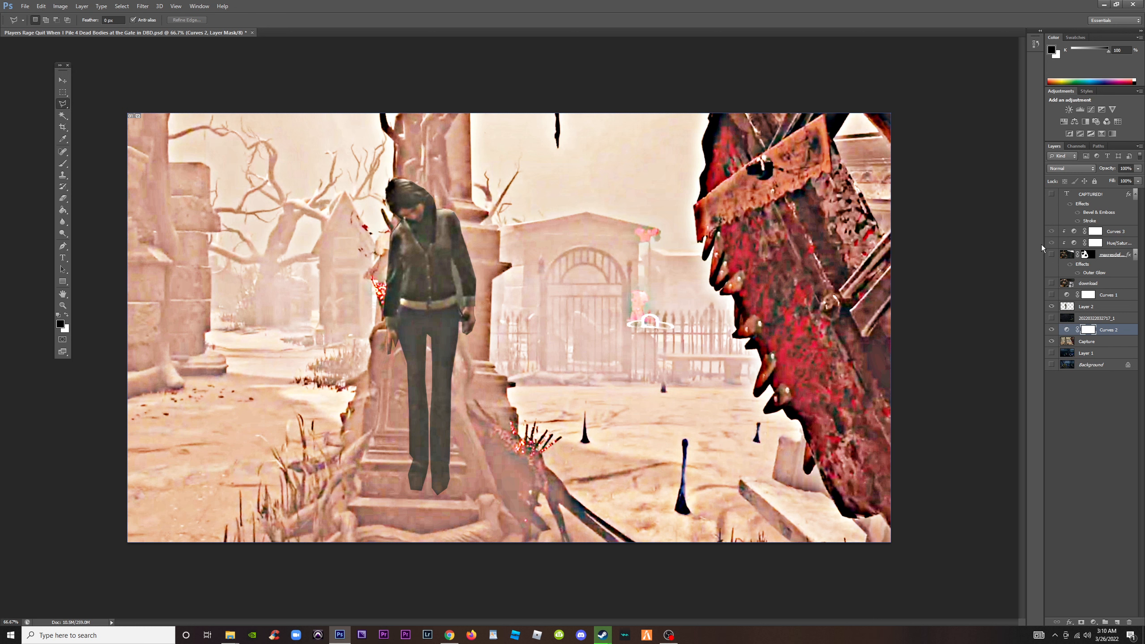
click(1052, 194)
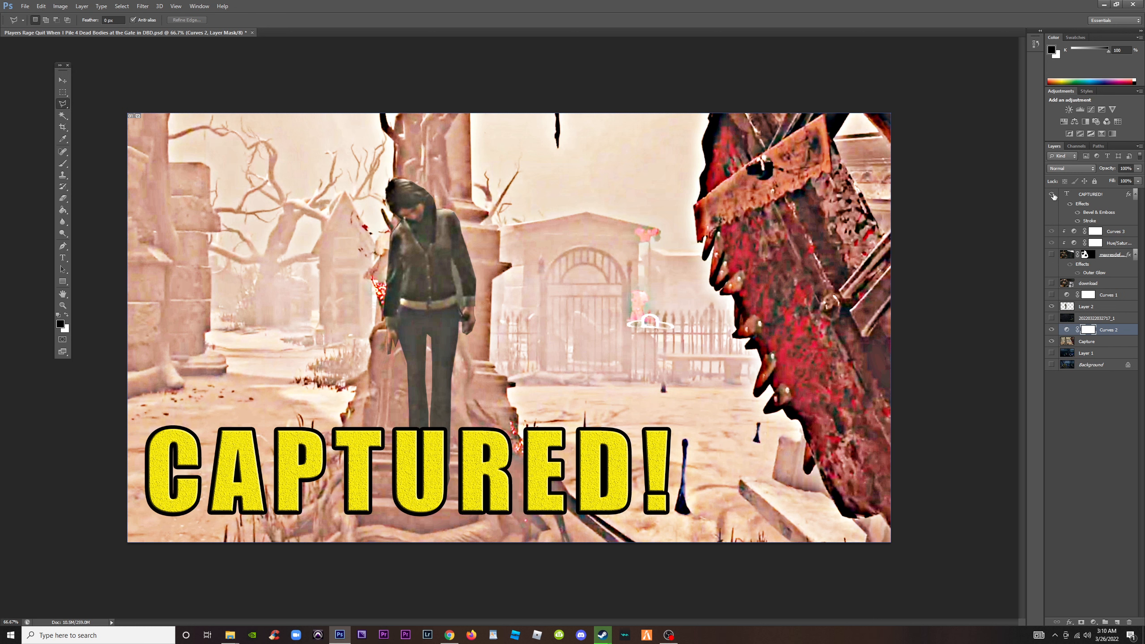
Lower the Curves 2 RGB curve to about input 99, output 115, and its Blue curve to input 116, output 72
double_click(1068, 330)
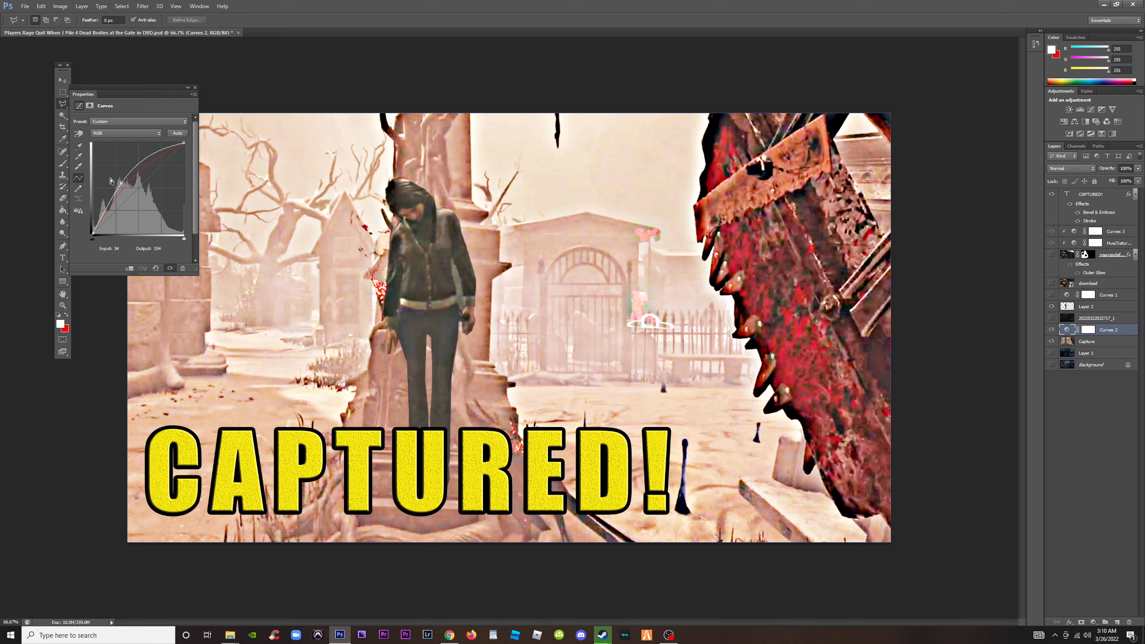
drag(122, 181, 129, 193)
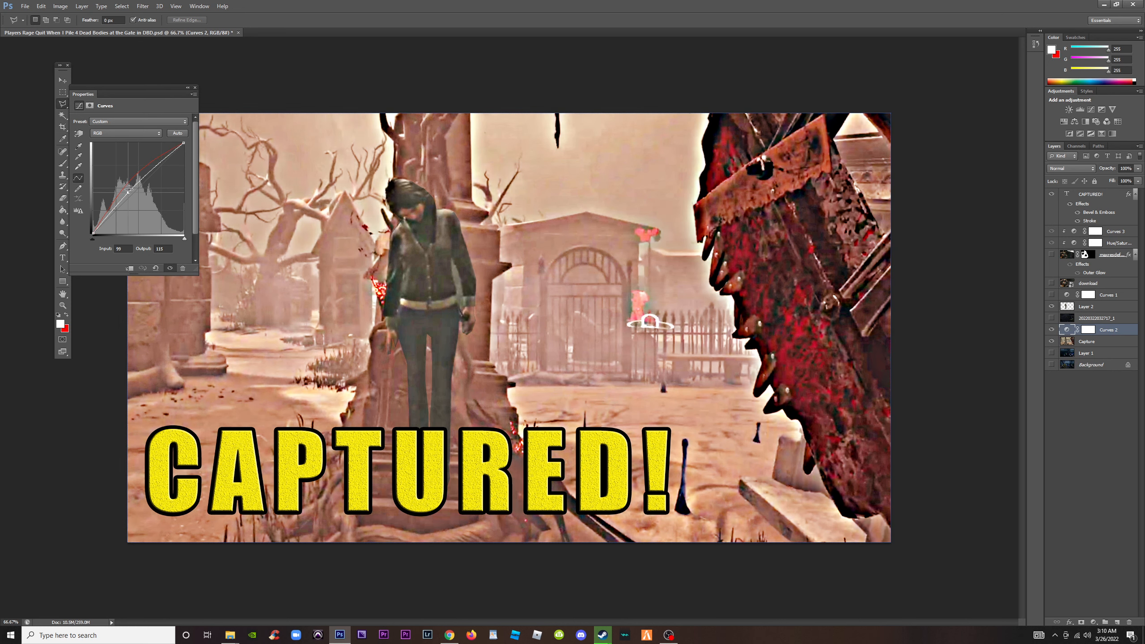
click(122, 133)
click(118, 149)
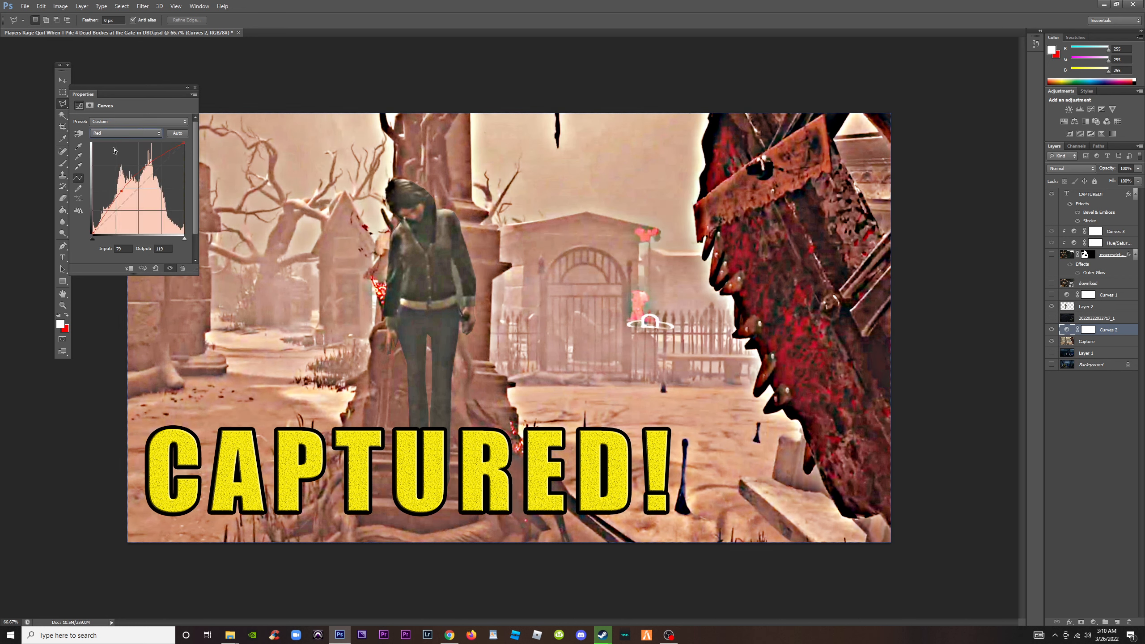
mouse_move(128, 190)
mouse_down()
mouse_move(104, 182)
mouse_move(135, 208)
mouse_up()
click(126, 136)
click(125, 166)
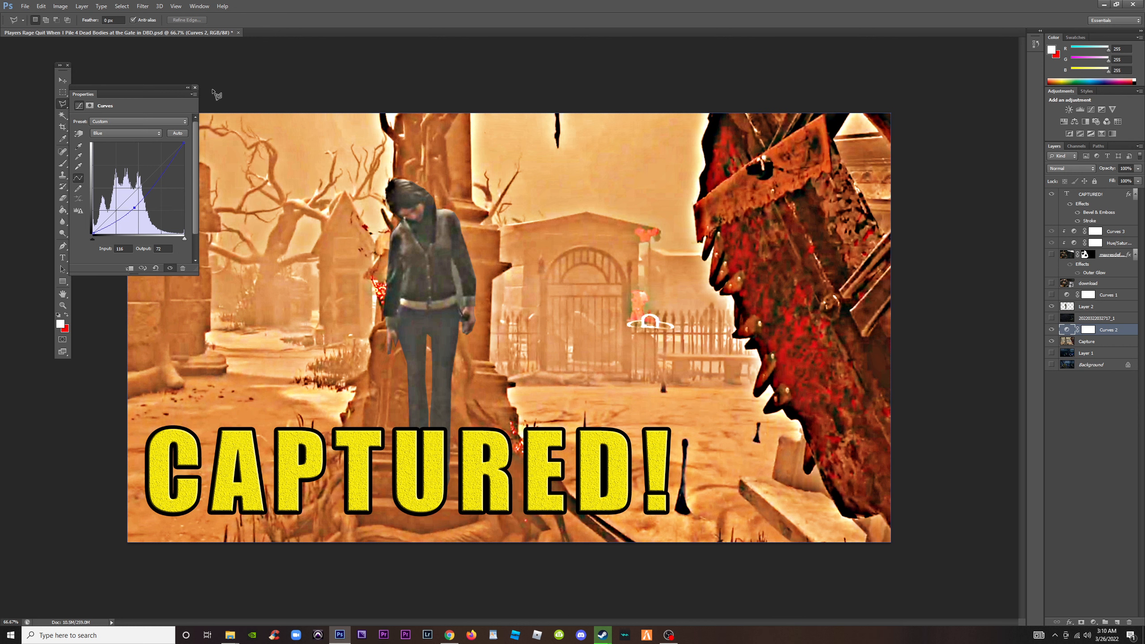
click(195, 88)
Delete the hidden Curves 1 adjustment and the download layer
click(1089, 295)
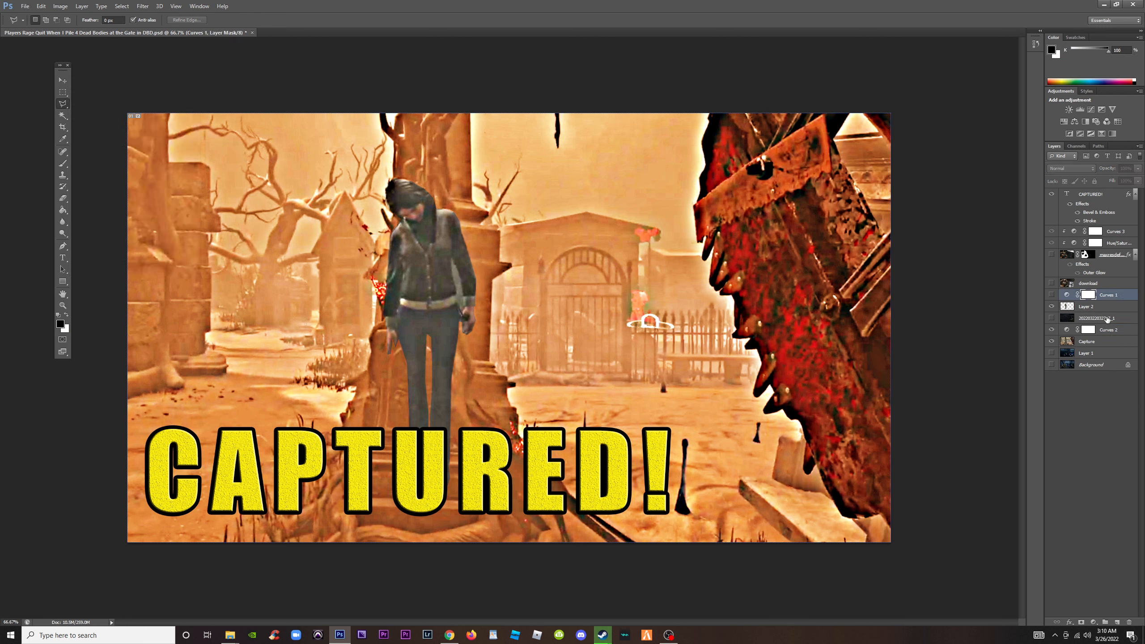
click(1096, 309)
click(1108, 297)
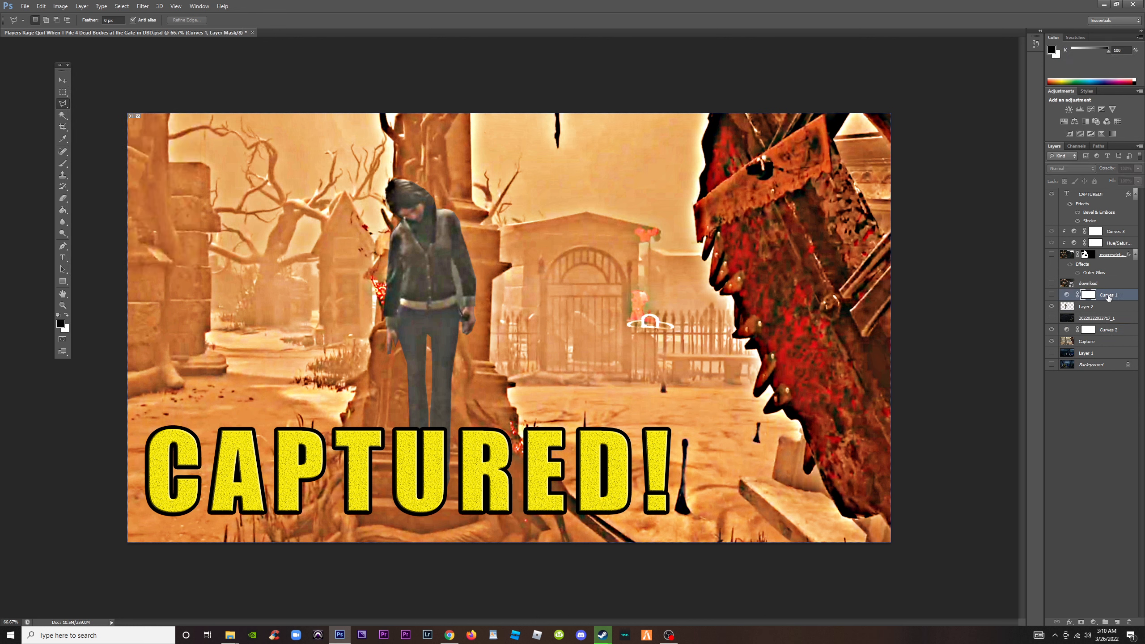
key(Delete)
click(1101, 283)
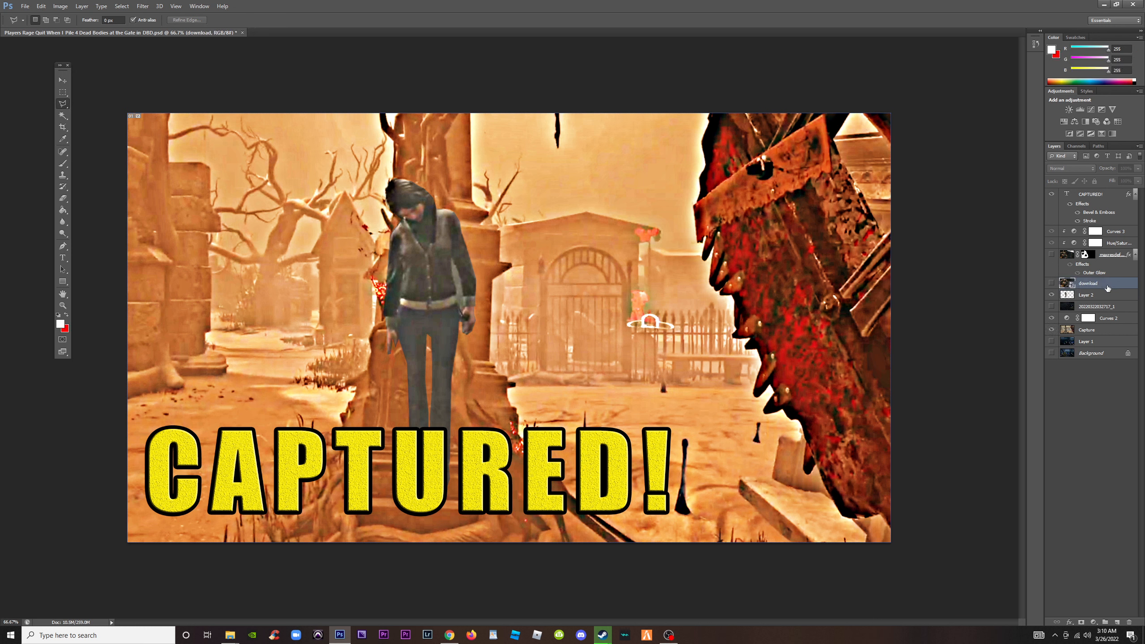
key(Delete)
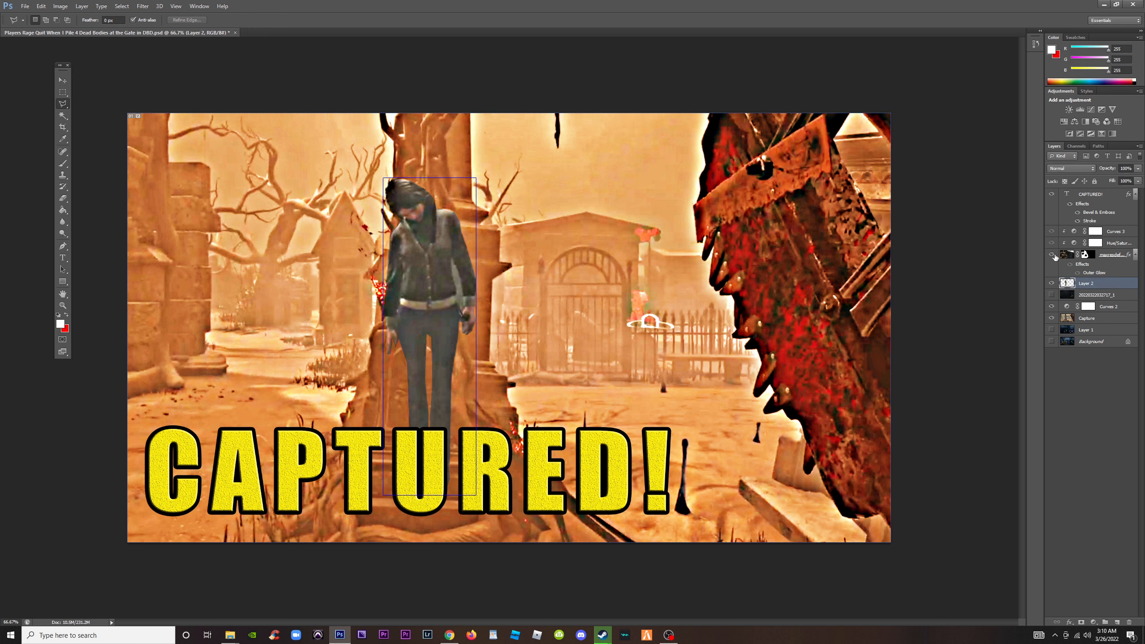
click(1053, 255)
click(1053, 256)
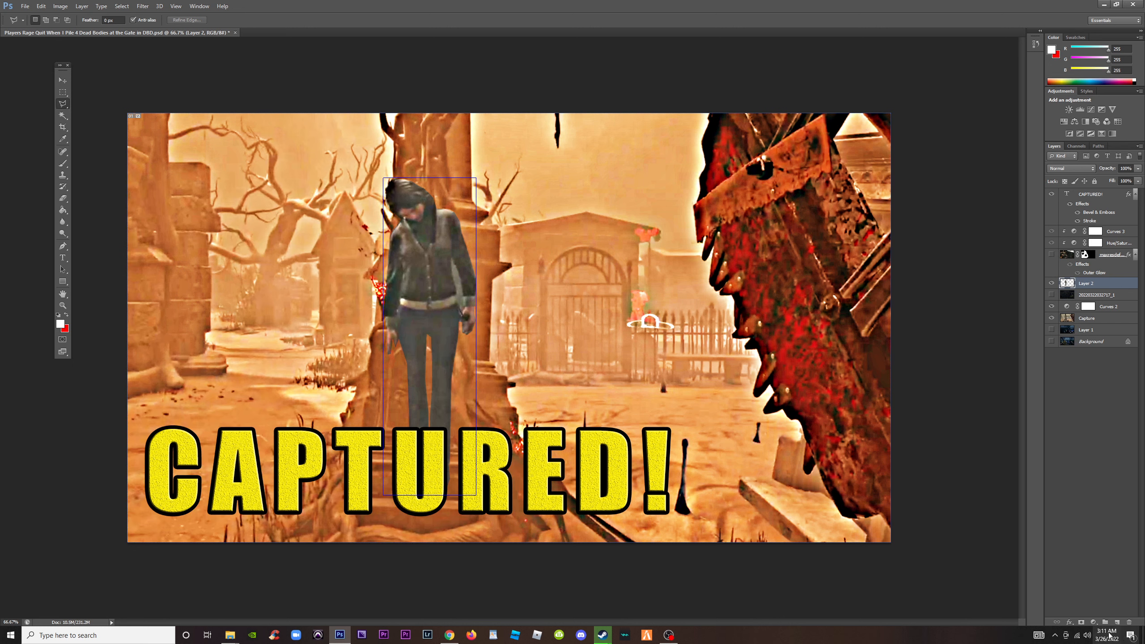
Add a new Curves adjustment layer above Layer 2 and clip it to the survivor cutout
click(1095, 623)
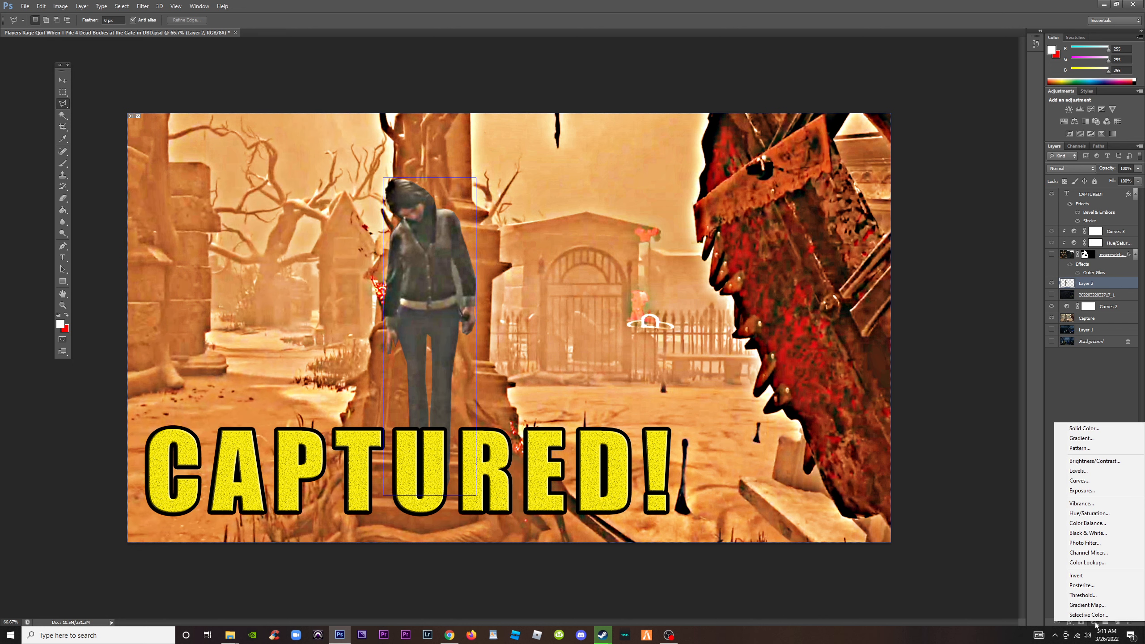
click(1080, 480)
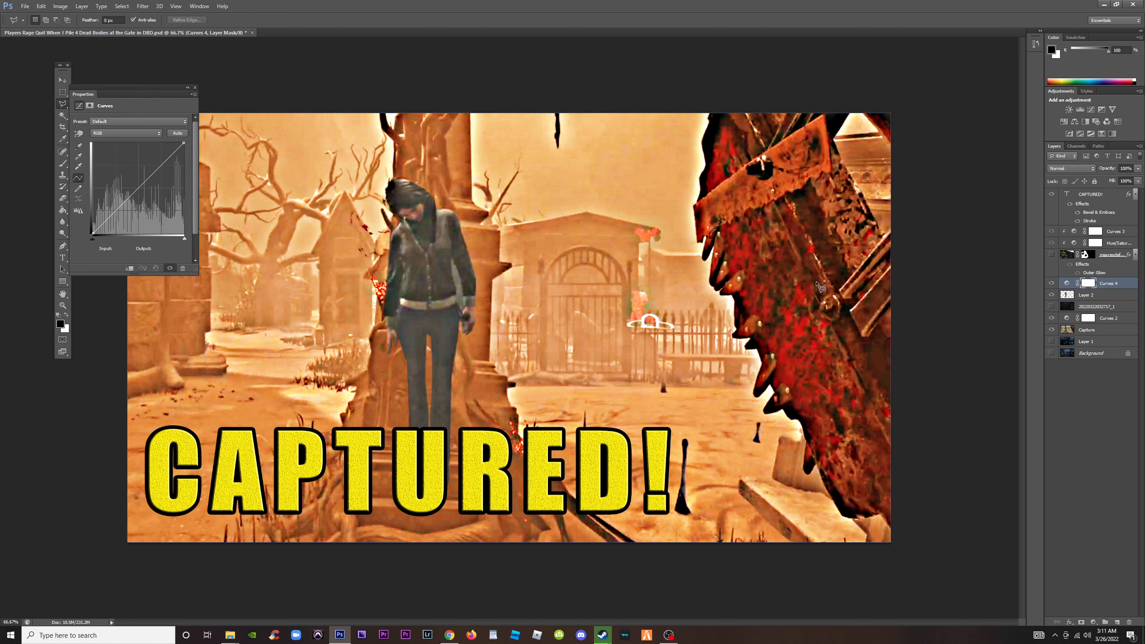
alt+click(1103, 287)
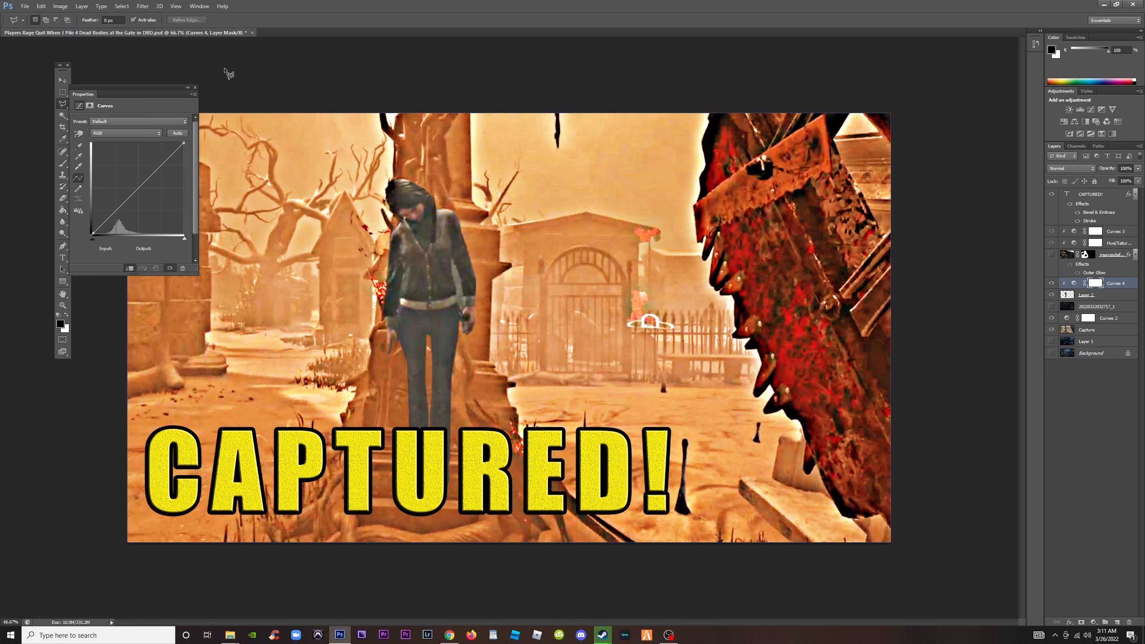
click(195, 88)
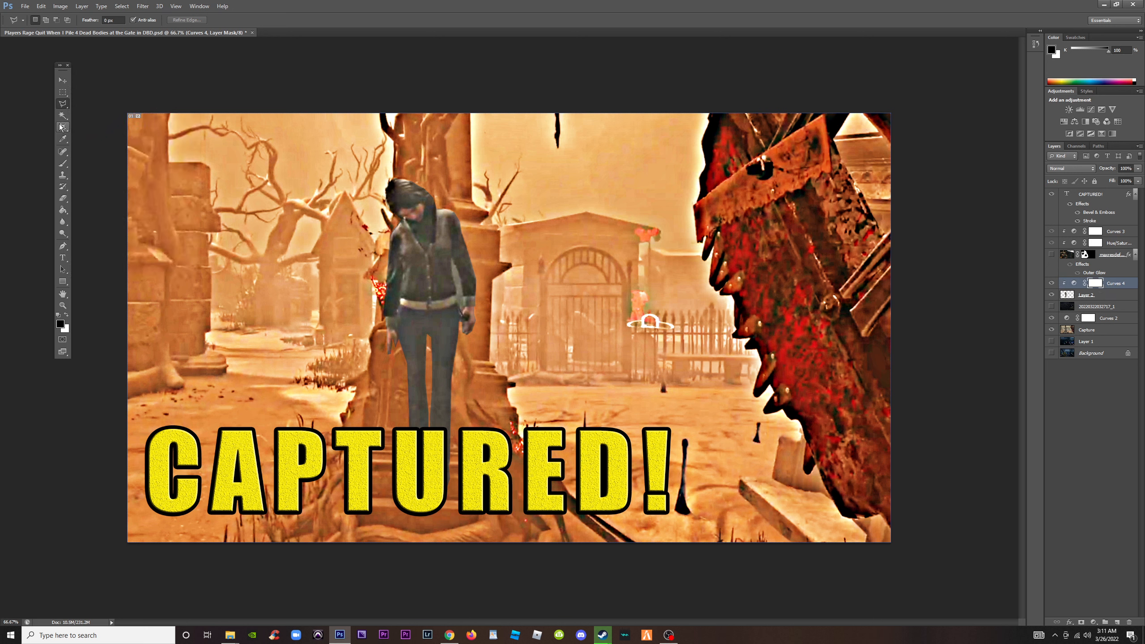
Select the gap between the survivor's arm and torso, clear it from Layer 2, and drop the selection
click(453, 260)
click(454, 260)
click(63, 163)
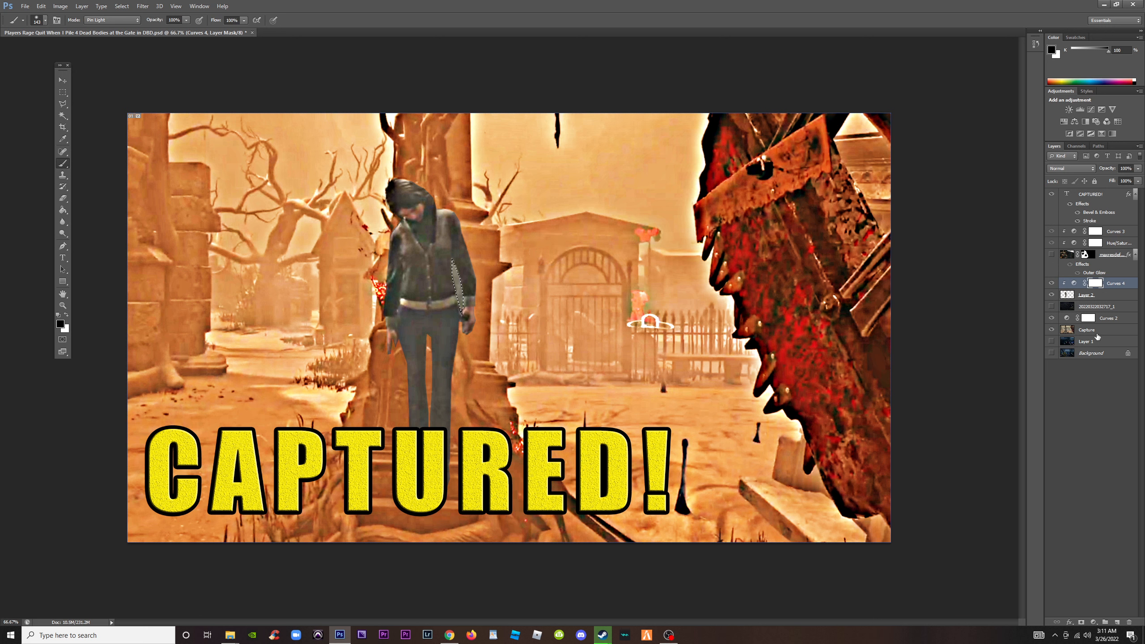
click(1096, 298)
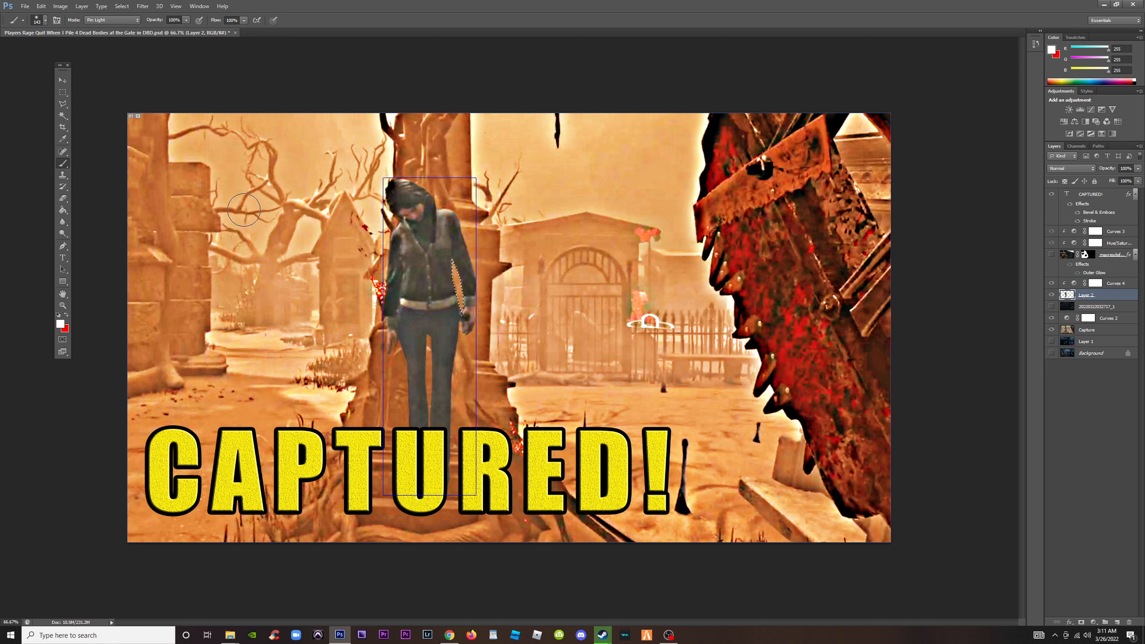
click(66, 94)
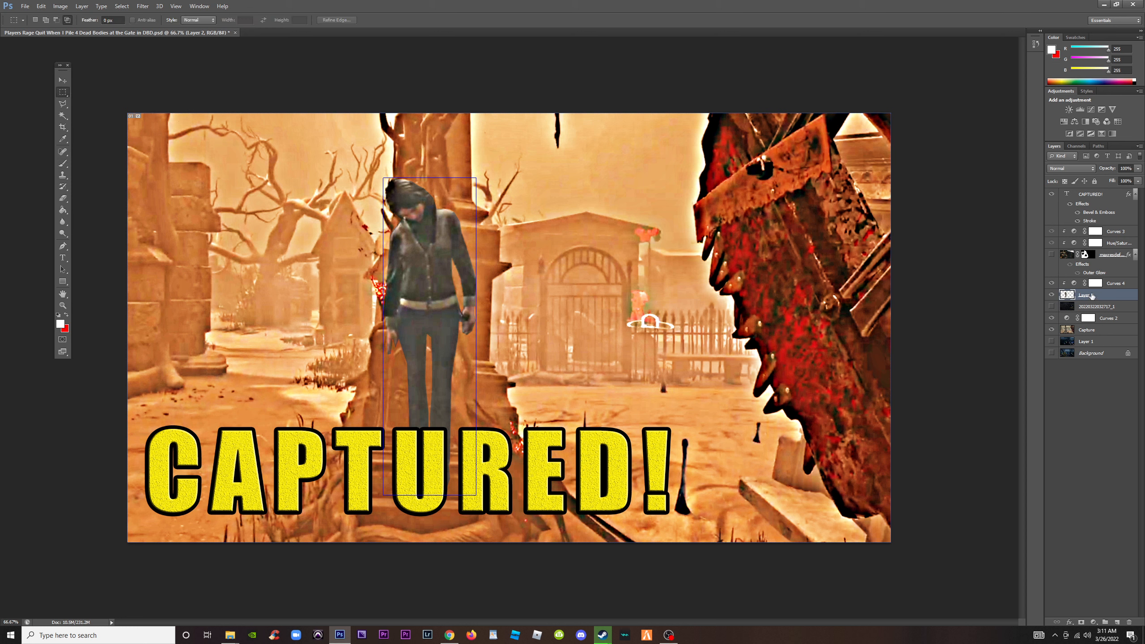
Give the survivor cutout an Outer Glow with 100% opacity, 17% spread and an enlarged size
click(1070, 622)
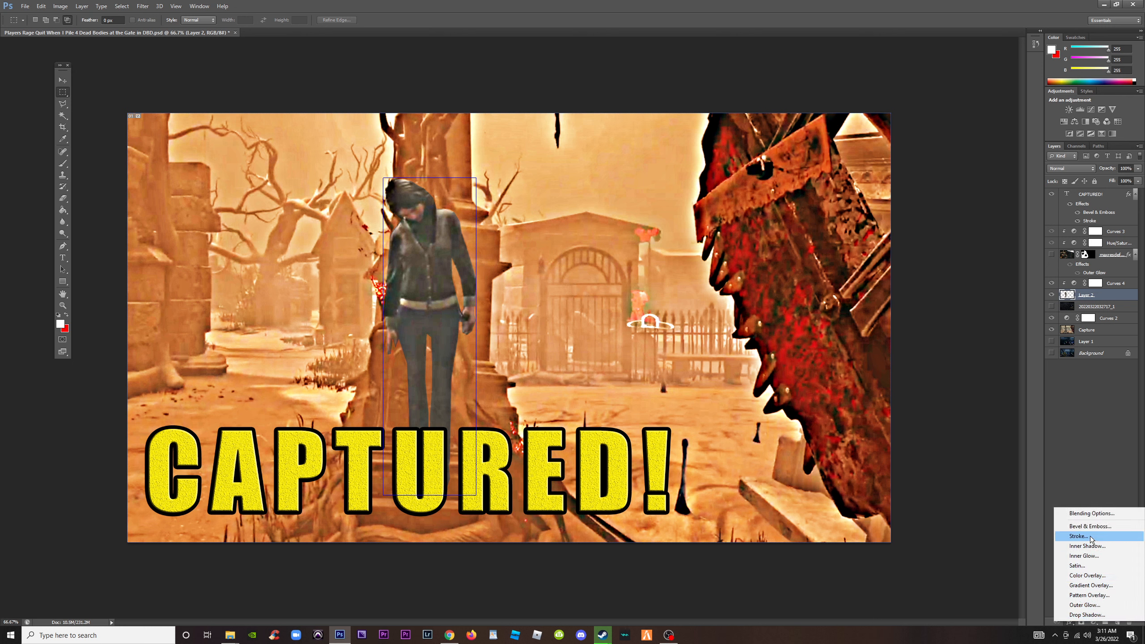
click(1085, 605)
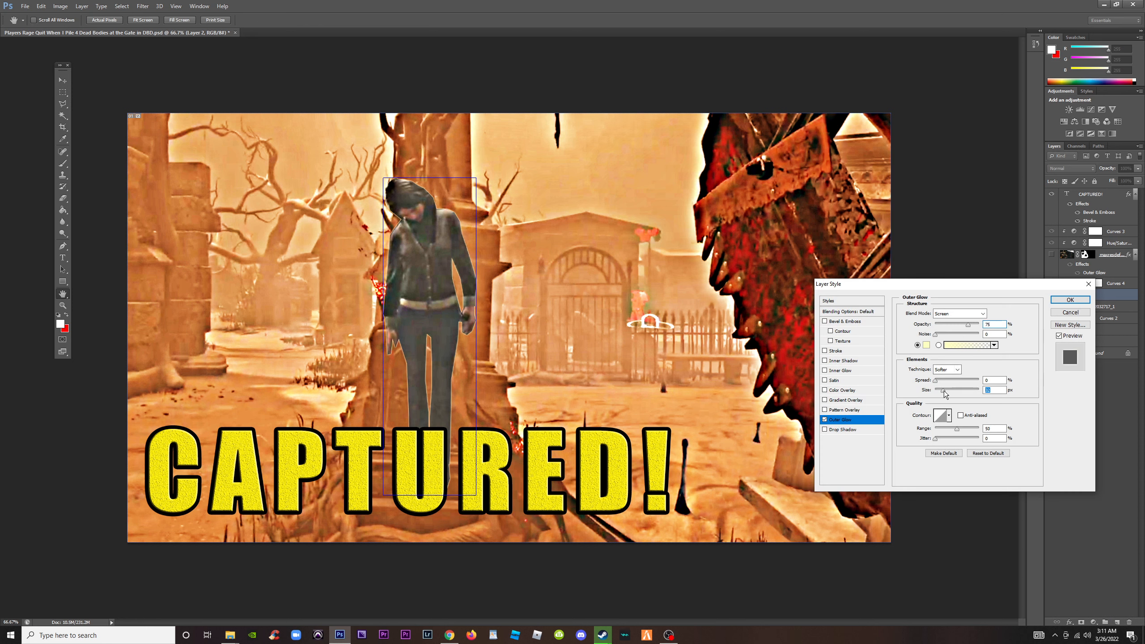
drag(942, 391, 946, 383)
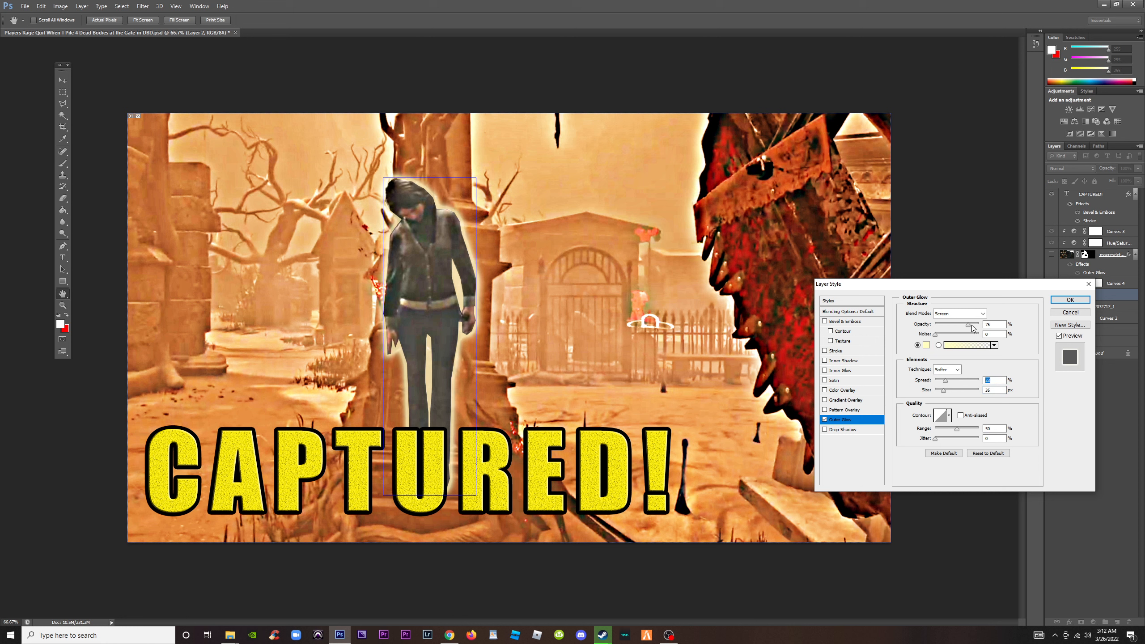
drag(973, 328, 998, 334)
click(946, 382)
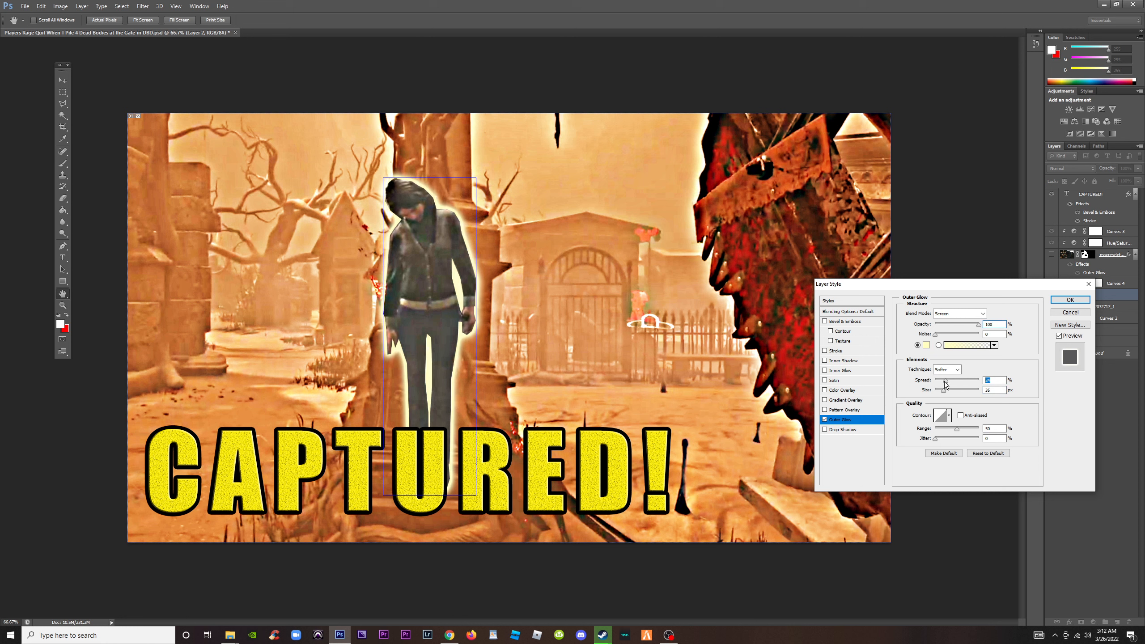
mouse_move(946, 382)
mouse_down()
mouse_move(944, 395)
mouse_move(958, 395)
mouse_up()
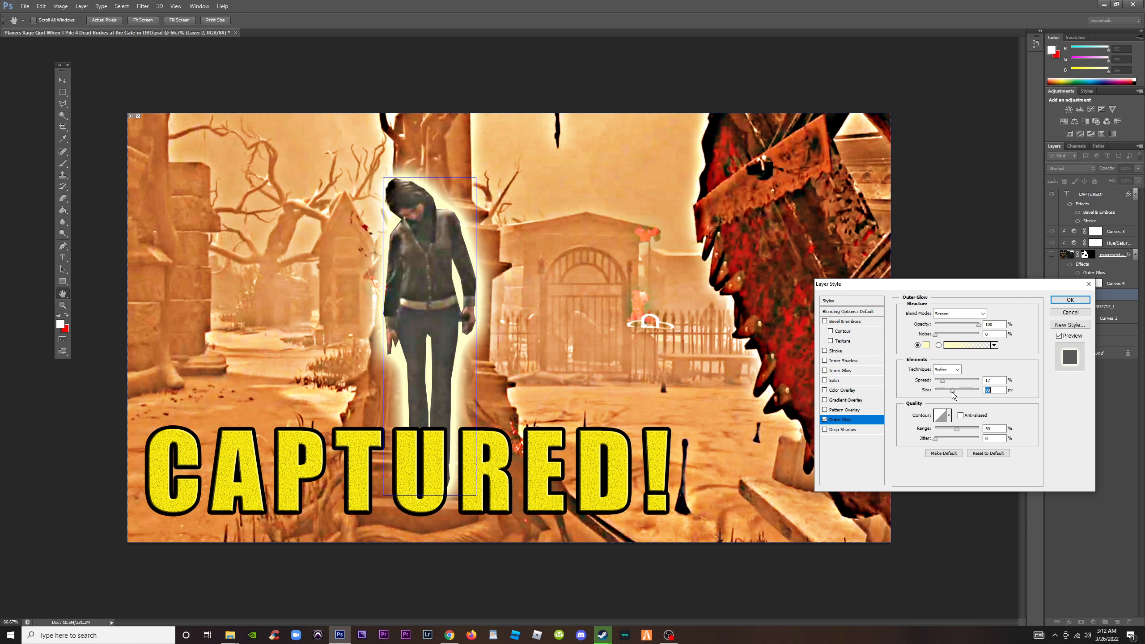
drag(953, 394, 953, 395)
click(1069, 301)
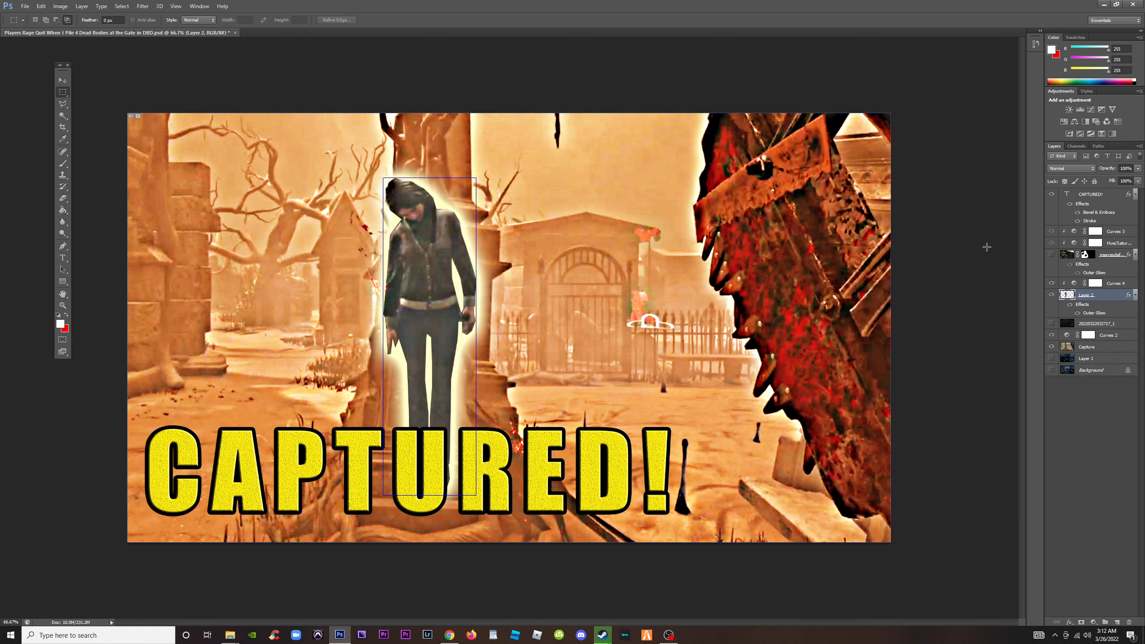
Brighten the survivor by raising the clipped Curves 4 RGB curve, and tint it by raising the Blue curve to input 110, output 155
click(1104, 281)
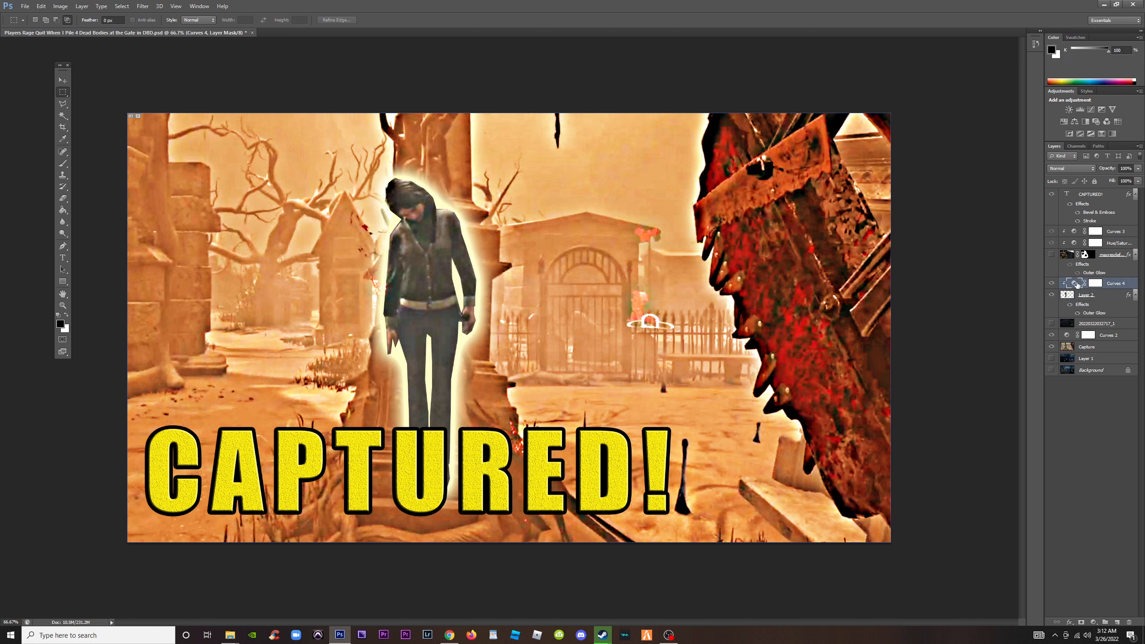
click(1076, 284)
click(133, 185)
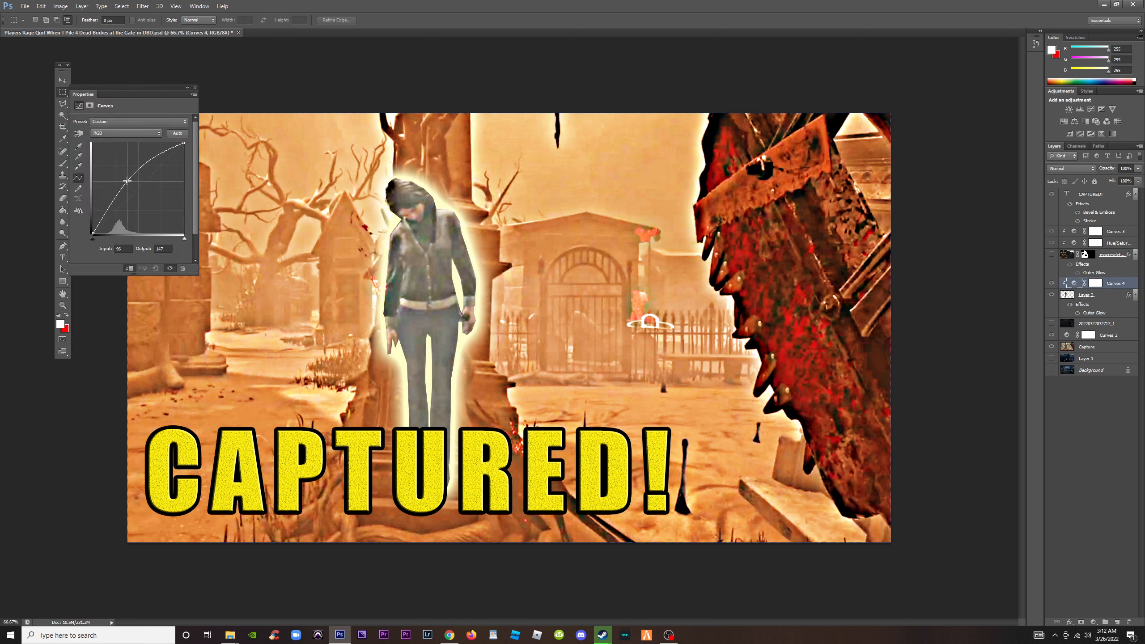
mouse_move(132, 185)
mouse_down()
mouse_move(121, 179)
mouse_move(131, 180)
mouse_up()
click(136, 133)
click(127, 165)
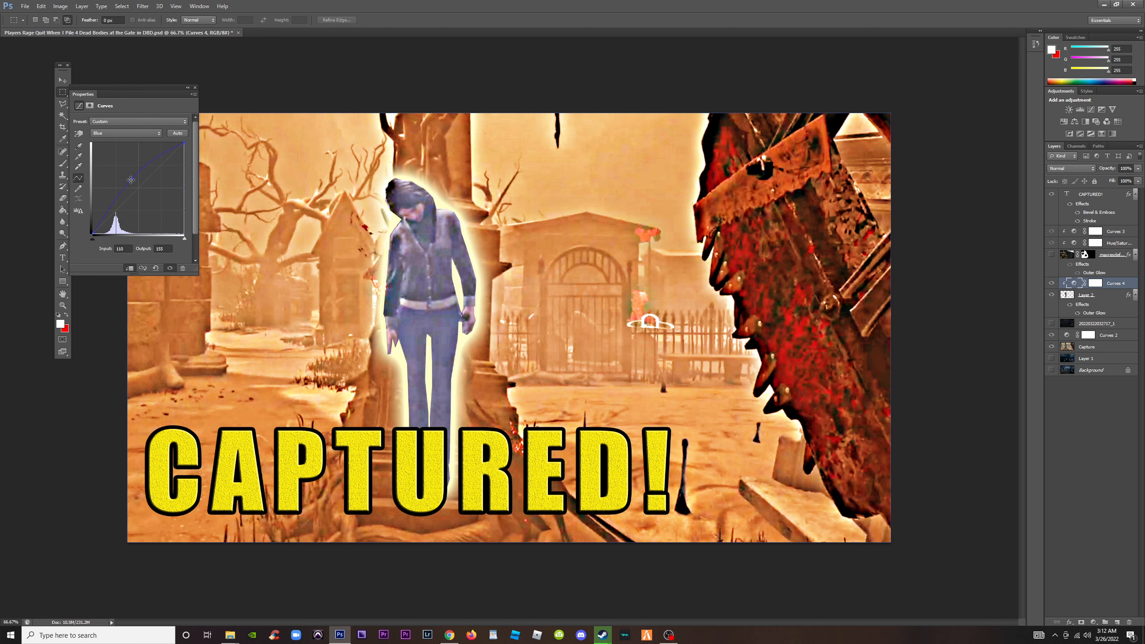
key(ctrl+minus)
key(ctrl+minus)
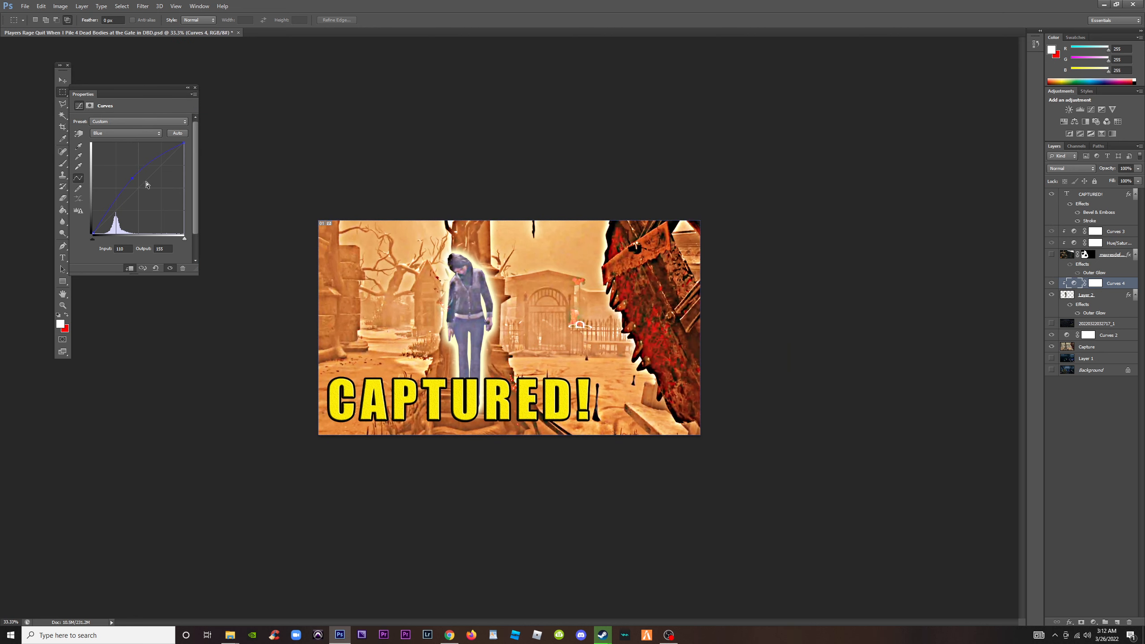
click(194, 88)
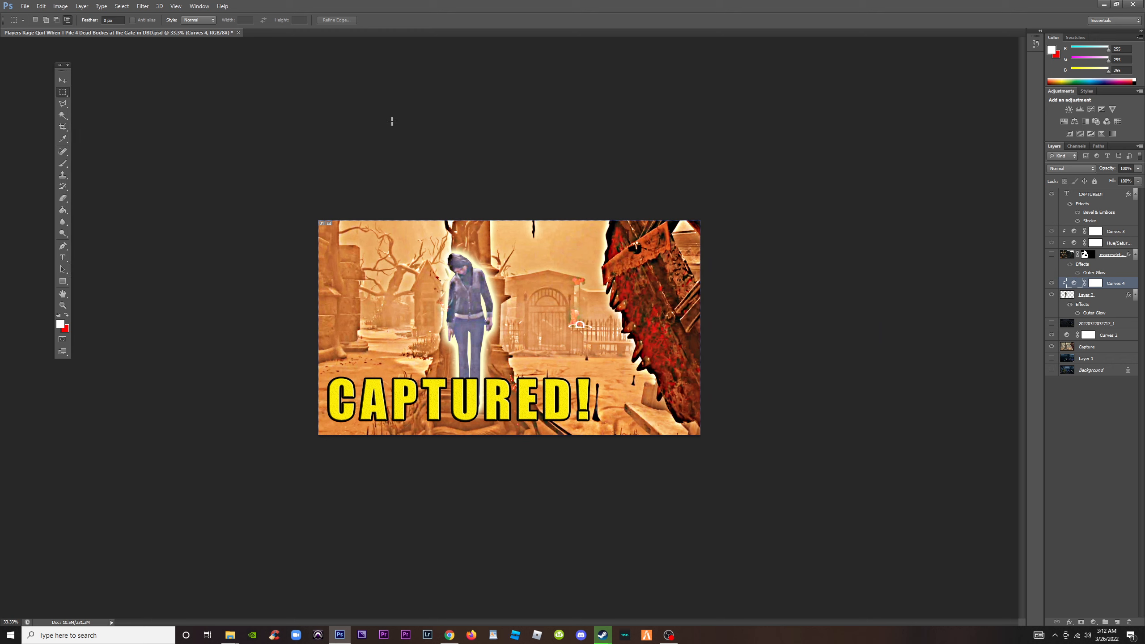
Compare the thumbnail with the CAPTURED! headline hidden and shown
click(1067, 194)
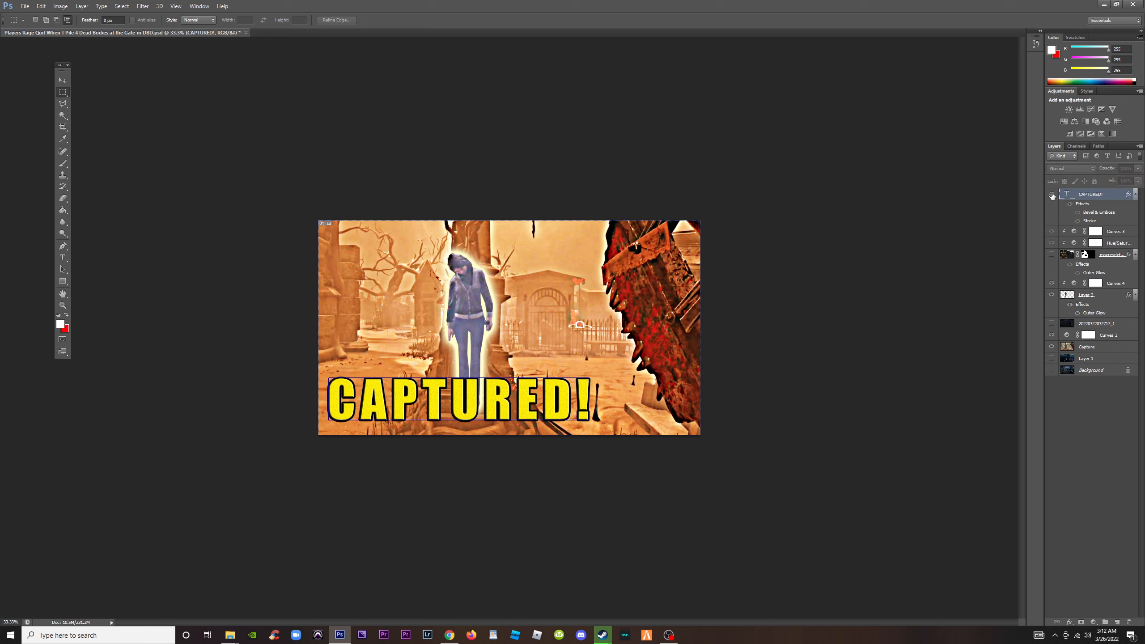
click(1052, 194)
double_click(1067, 195)
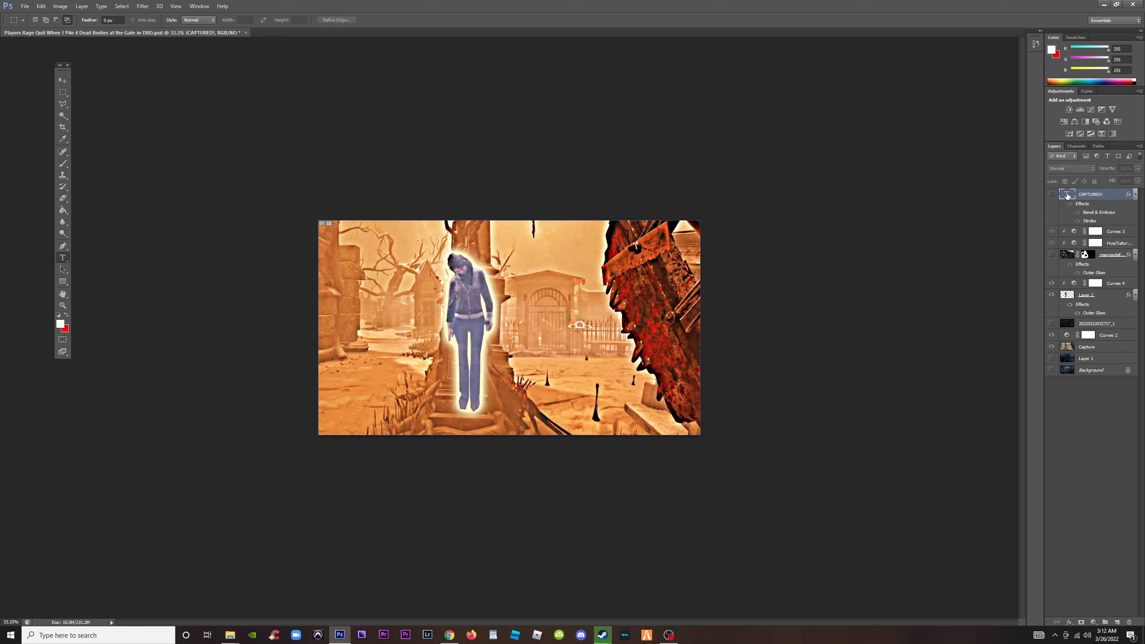
click(1052, 195)
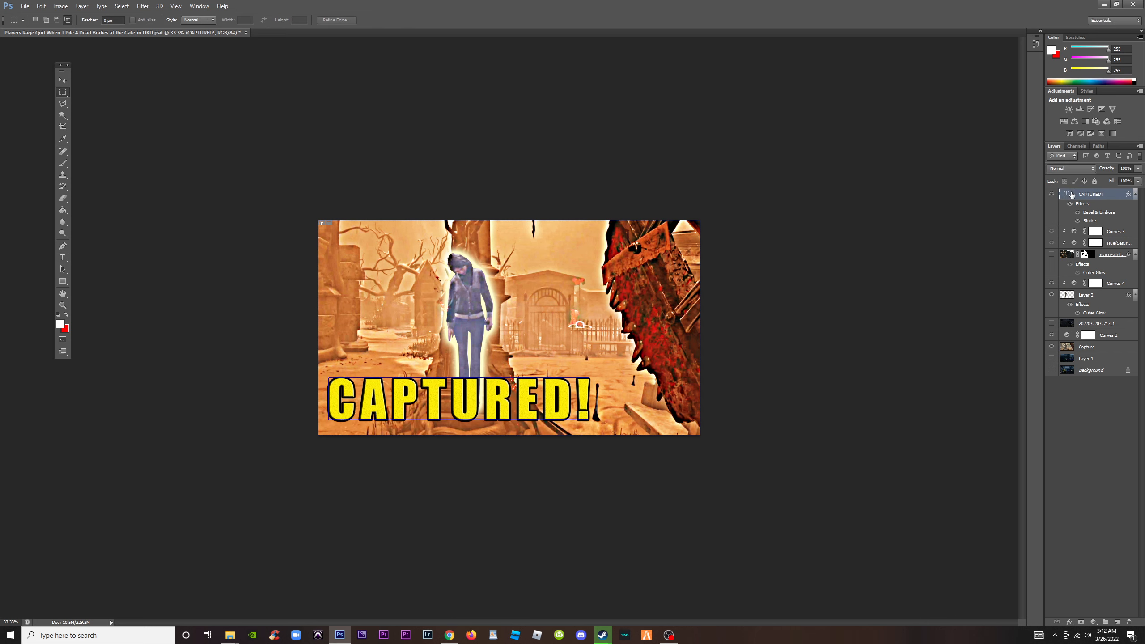
Try a cyan fill on the CAPTURED! headline text, and settle on a bright yellow instead
double_click(1073, 195)
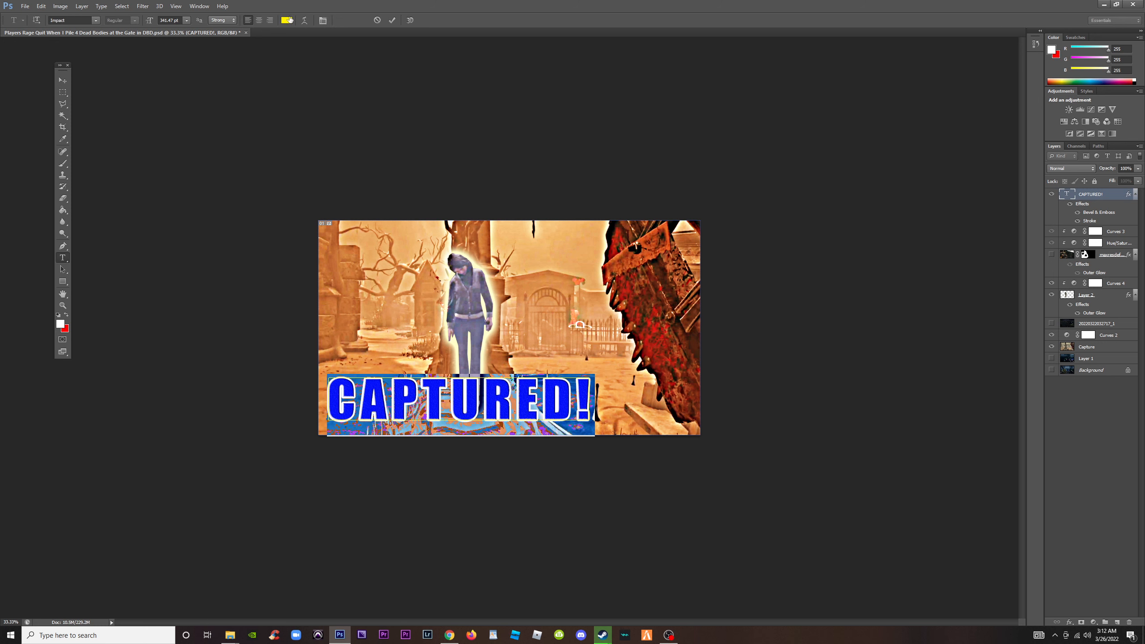
click(287, 20)
click(149, 124)
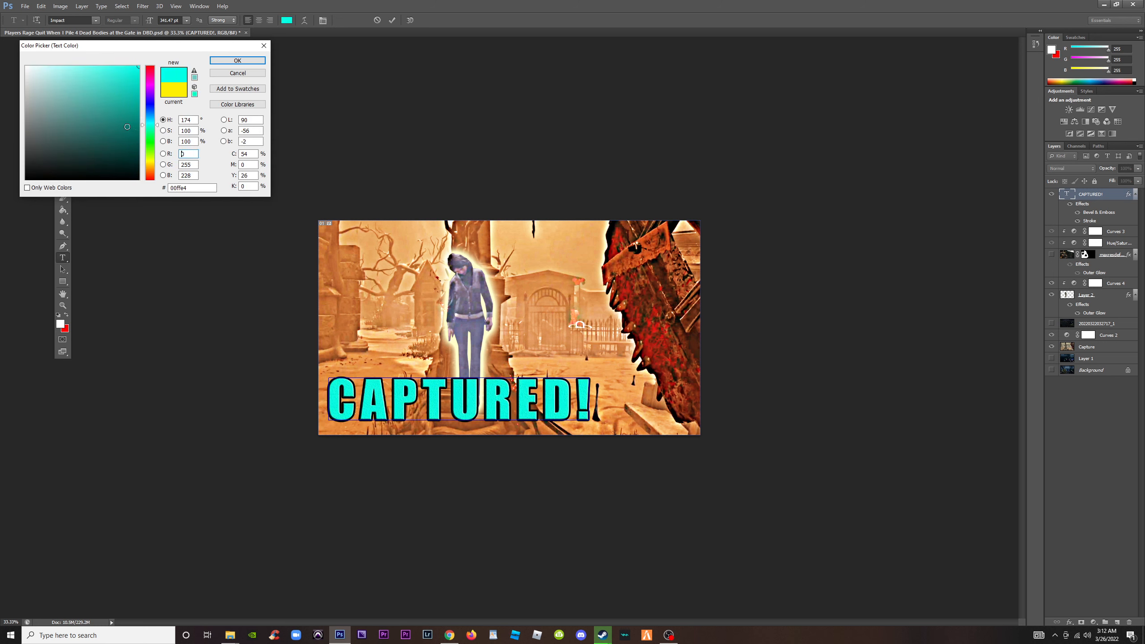
mouse_move(150, 124)
mouse_down()
mouse_move(153, 182)
mouse_move(158, 76)
mouse_move(153, 128)
mouse_up()
click(150, 161)
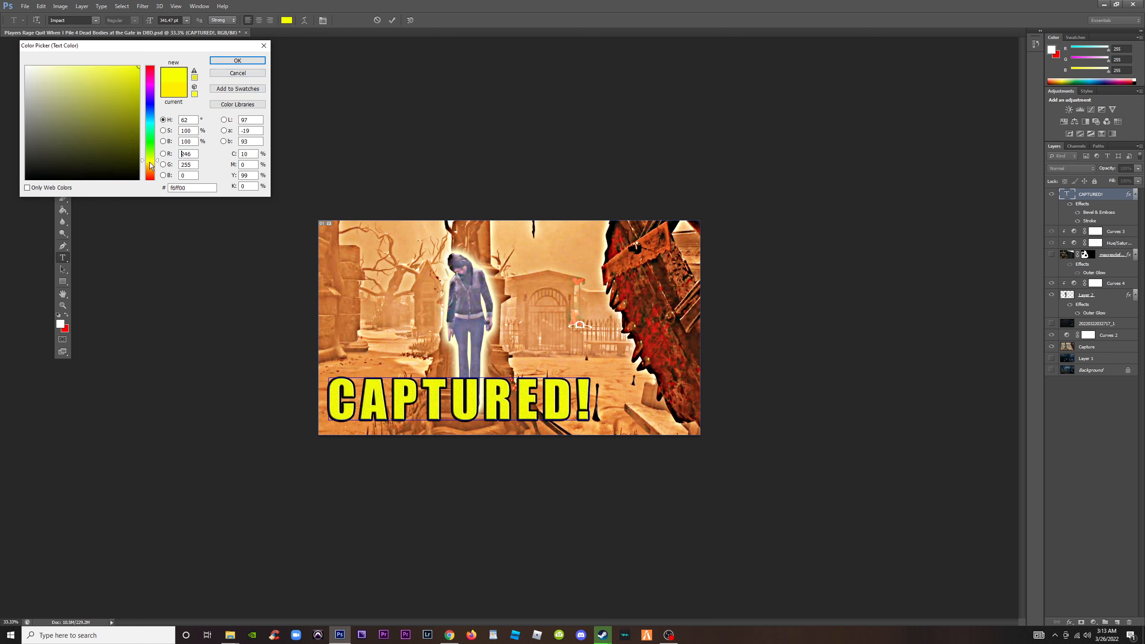
mouse_move(151, 165)
mouse_down()
mouse_move(153, 152)
mouse_move(150, 163)
mouse_up()
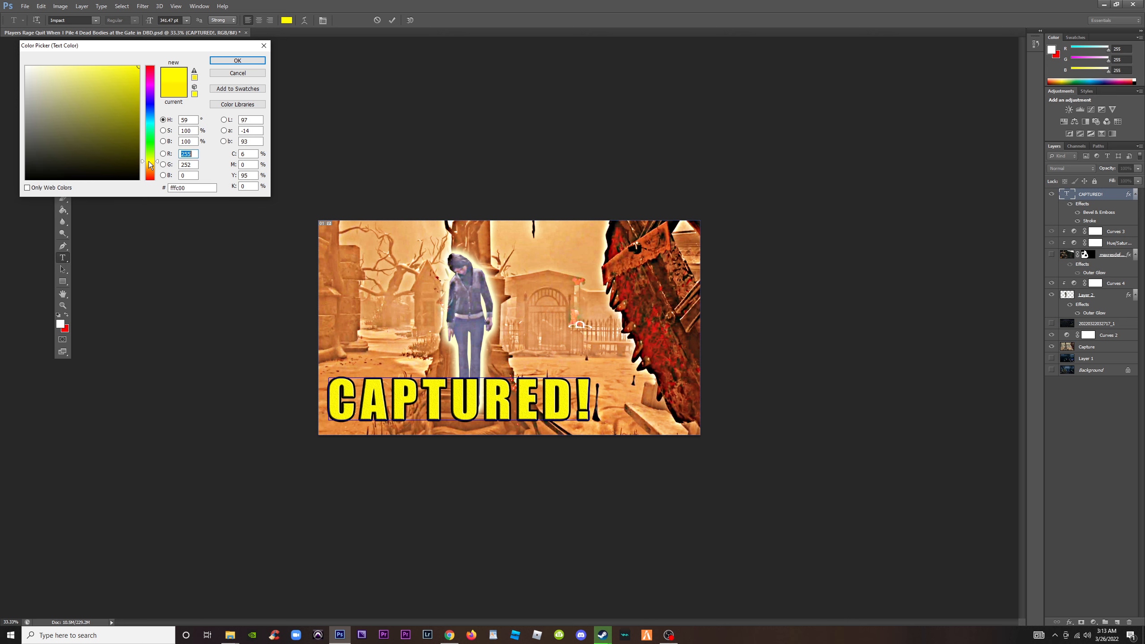
click(238, 61)
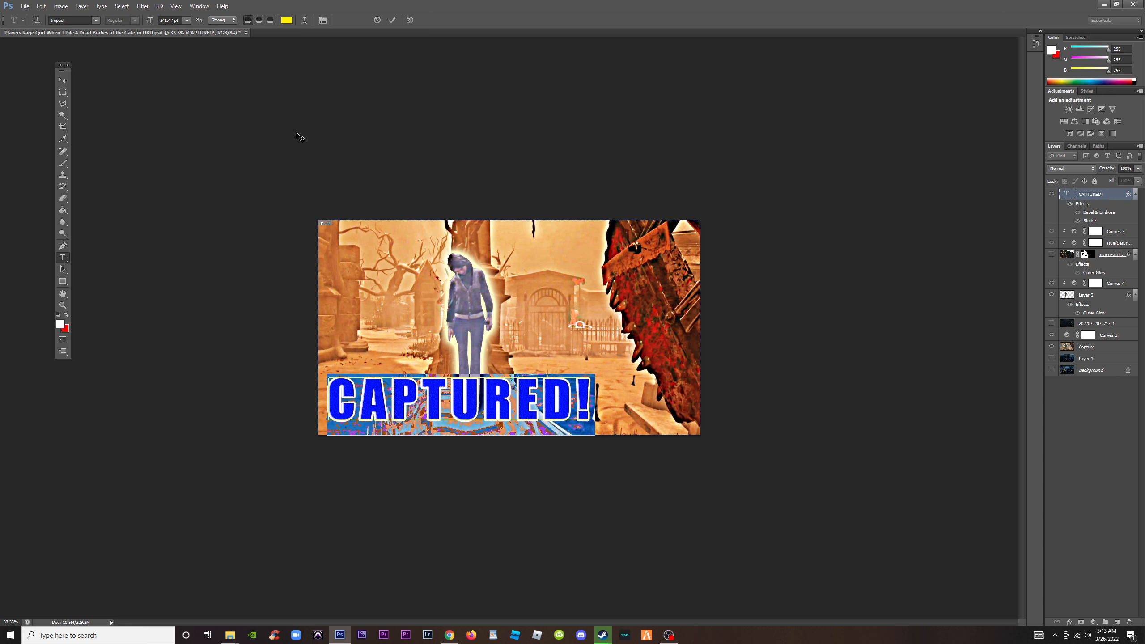
Replace the headline wording with "Just Hanging Out" on three lines, and move it up so all lines fit within the image
text(Ju)
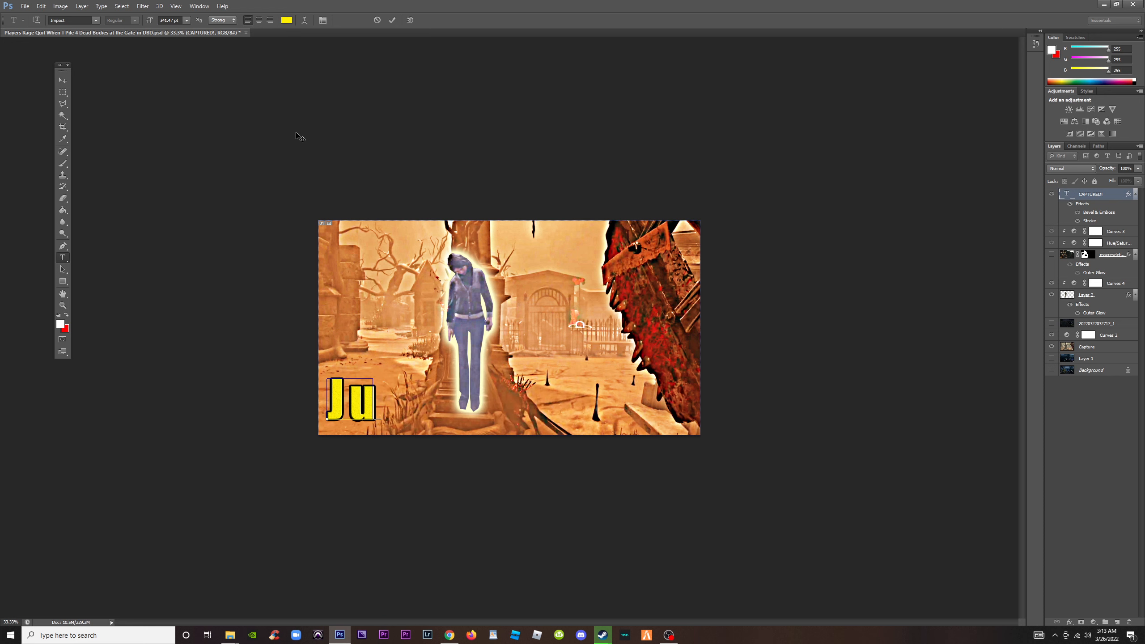
text(st)
key(Return)
text(H)
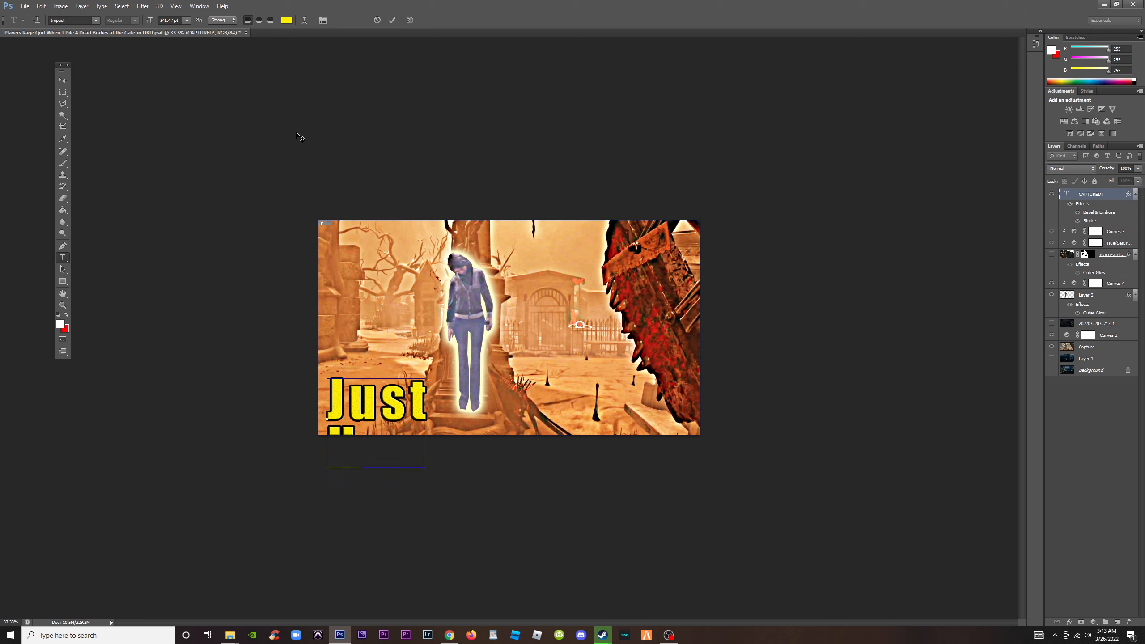
text(anging)
key(Return)
text(Out)
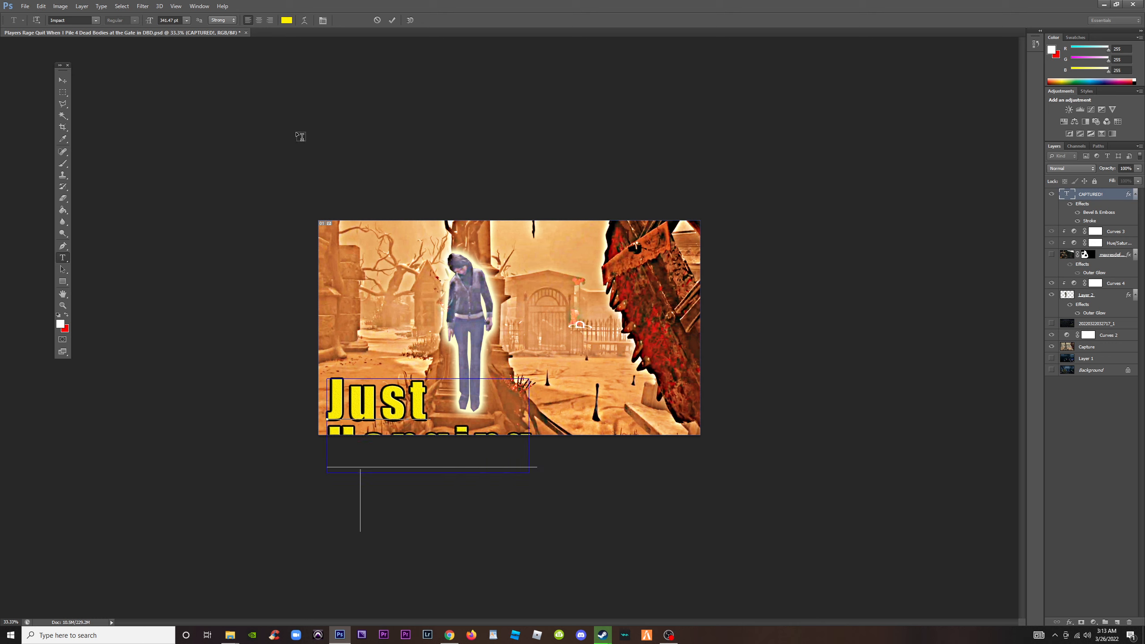
key(ctrl+Return)
key(v)
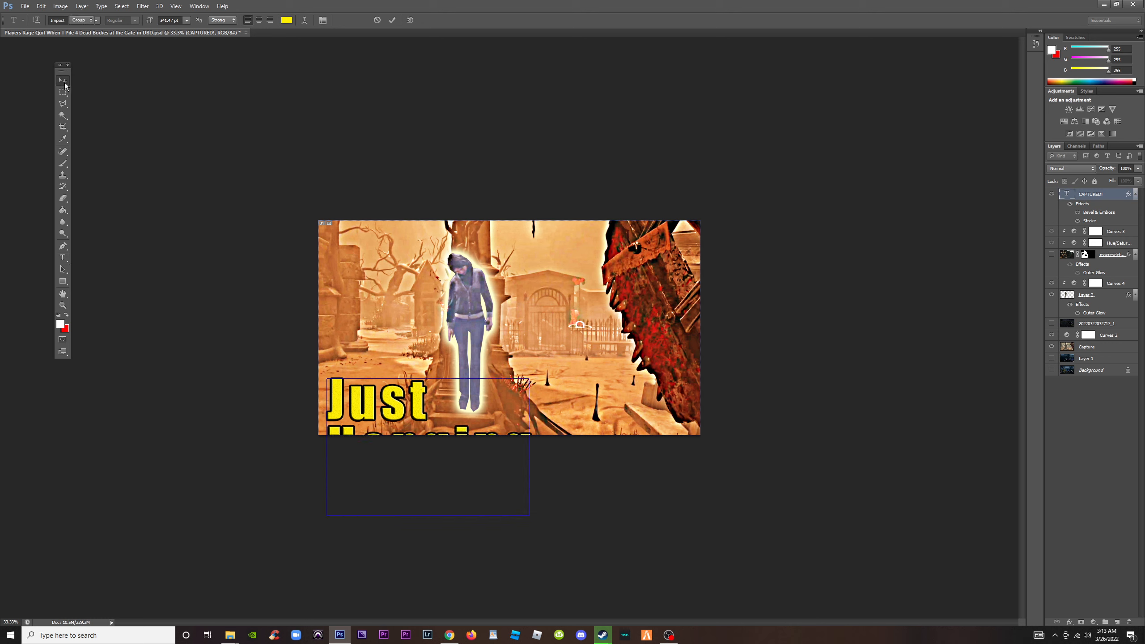
drag(399, 398, 405, 318)
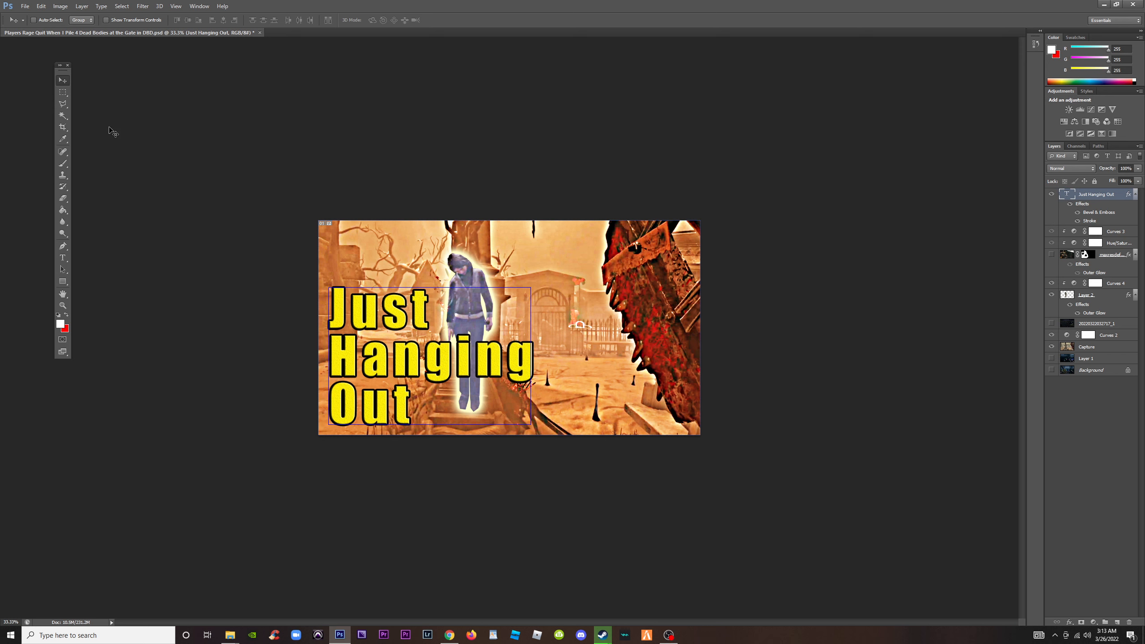
Bring "Out" onto the same line as "Hanging", separated by a space, and move the two-line headline closer to the image's bottom edge
click(63, 257)
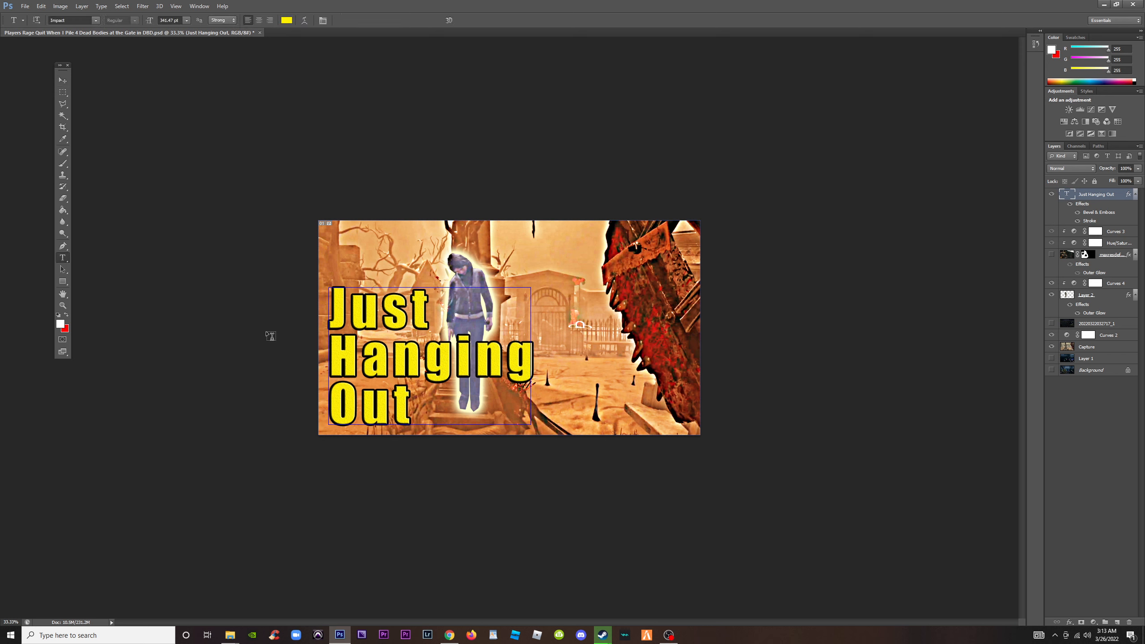
click(334, 408)
key(BackSpace)
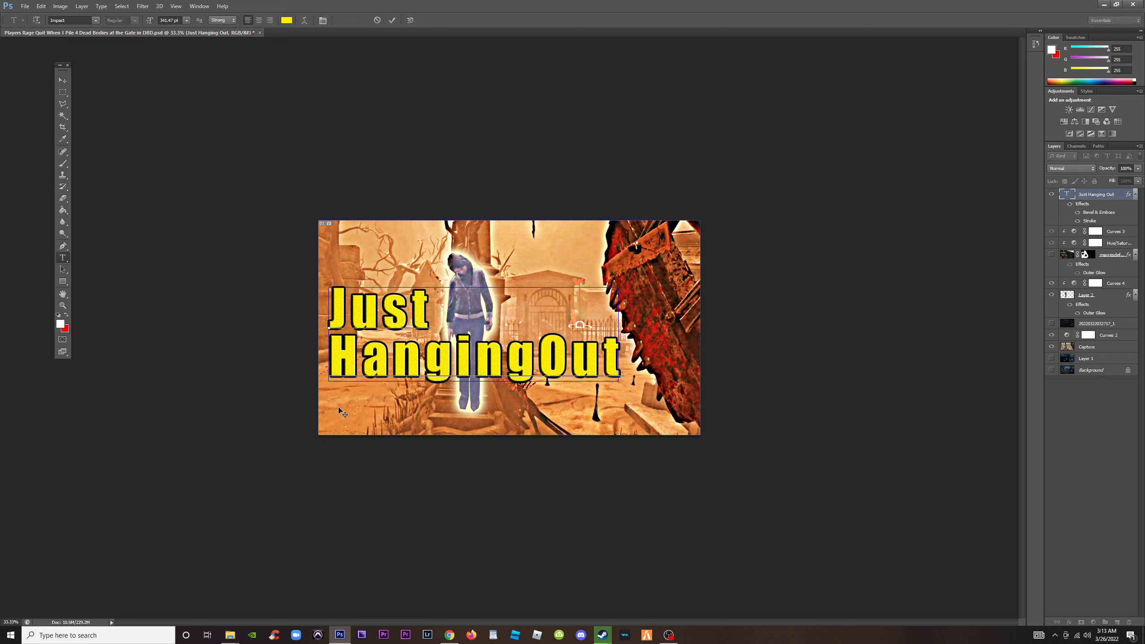
click(62, 79)
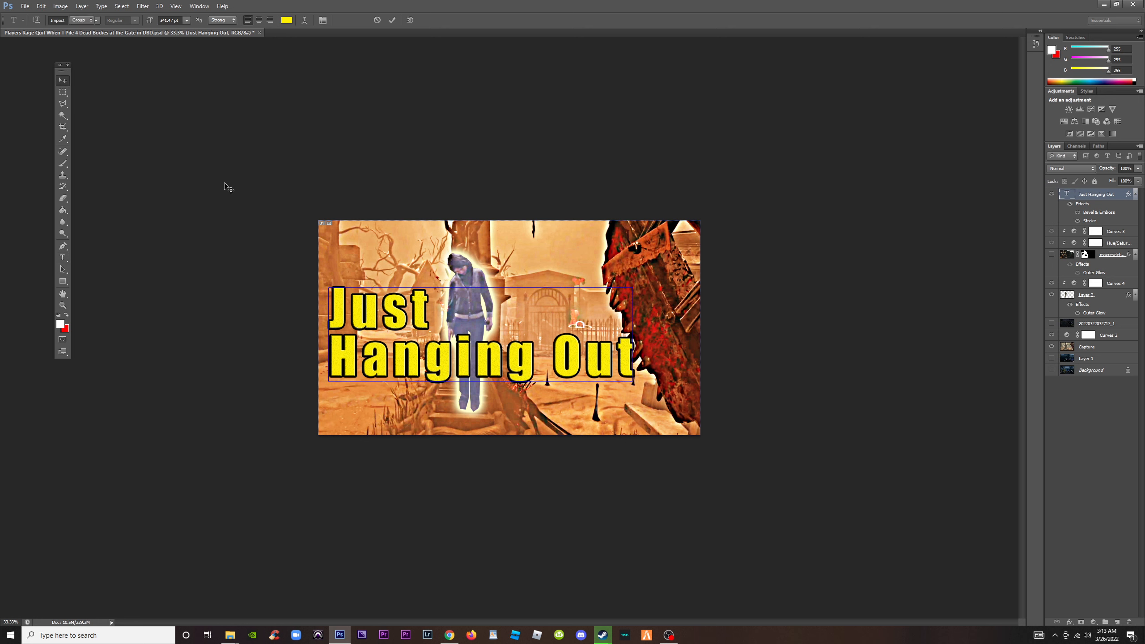
drag(489, 365, 492, 400)
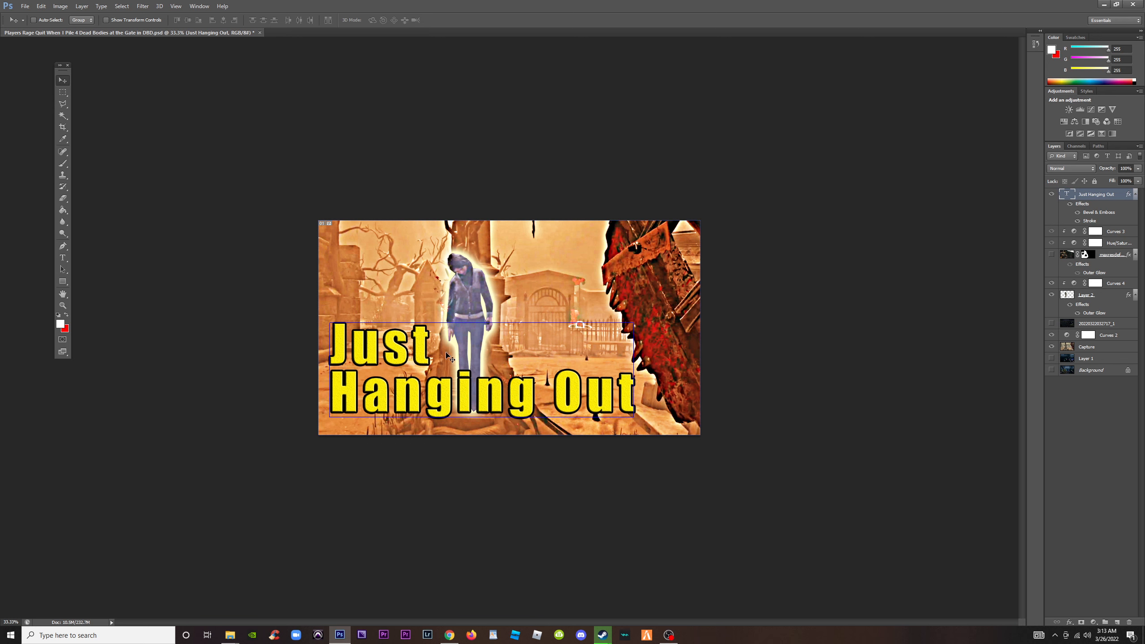
Replace the final "g" of "Hanging" in the headline with an apostrophe to read "Hangin’ Out"
click(63, 258)
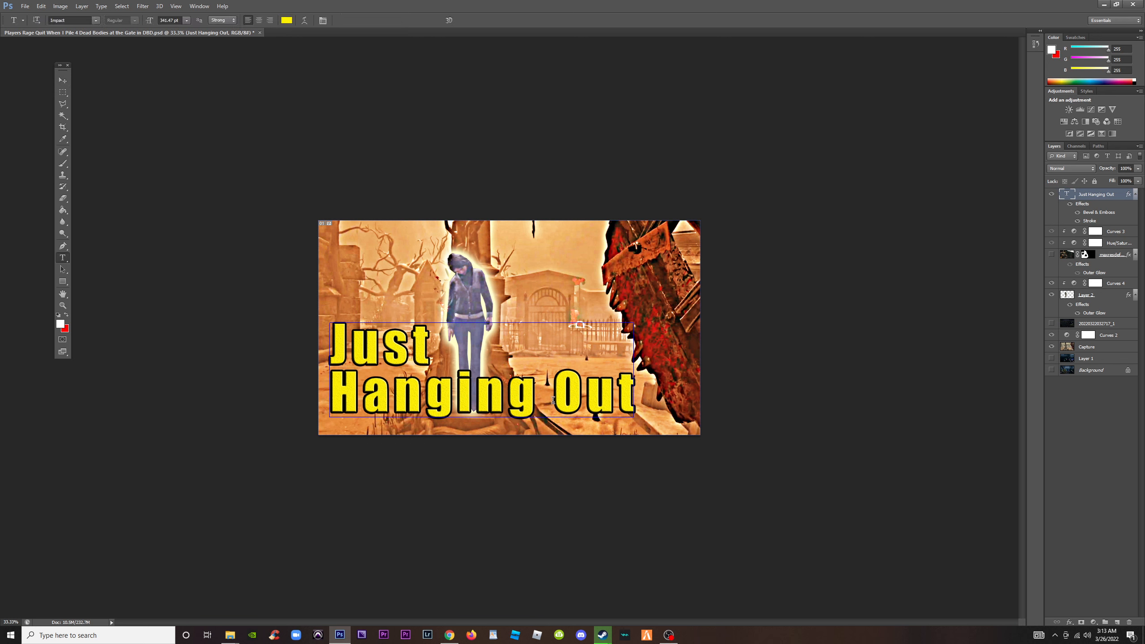
drag(529, 392, 515, 394)
key(BackSpace)
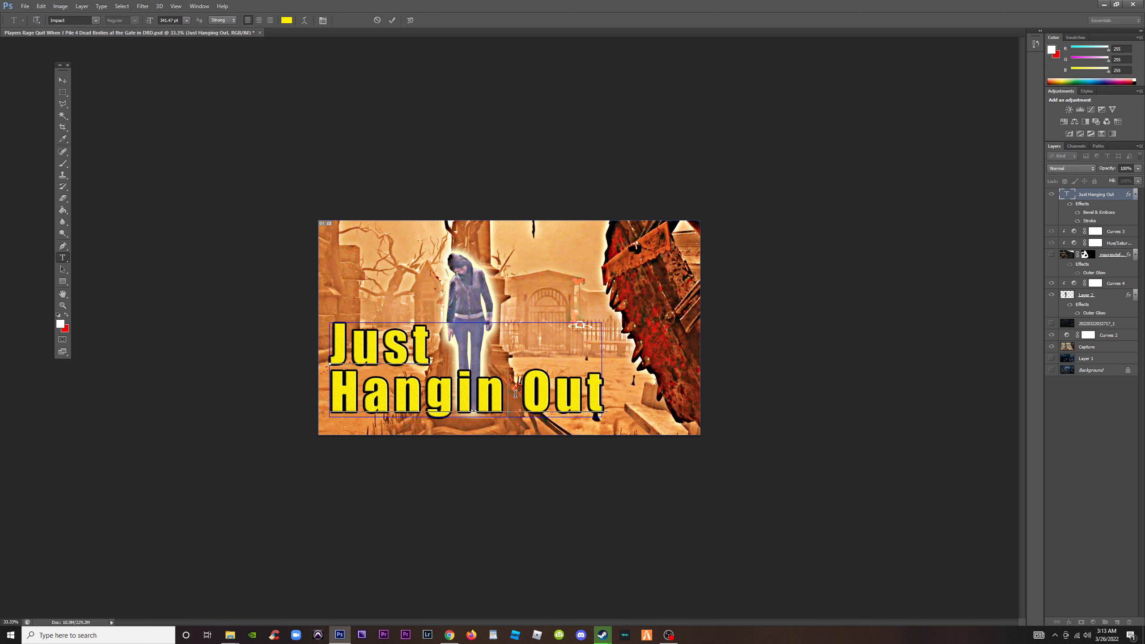
text(’)
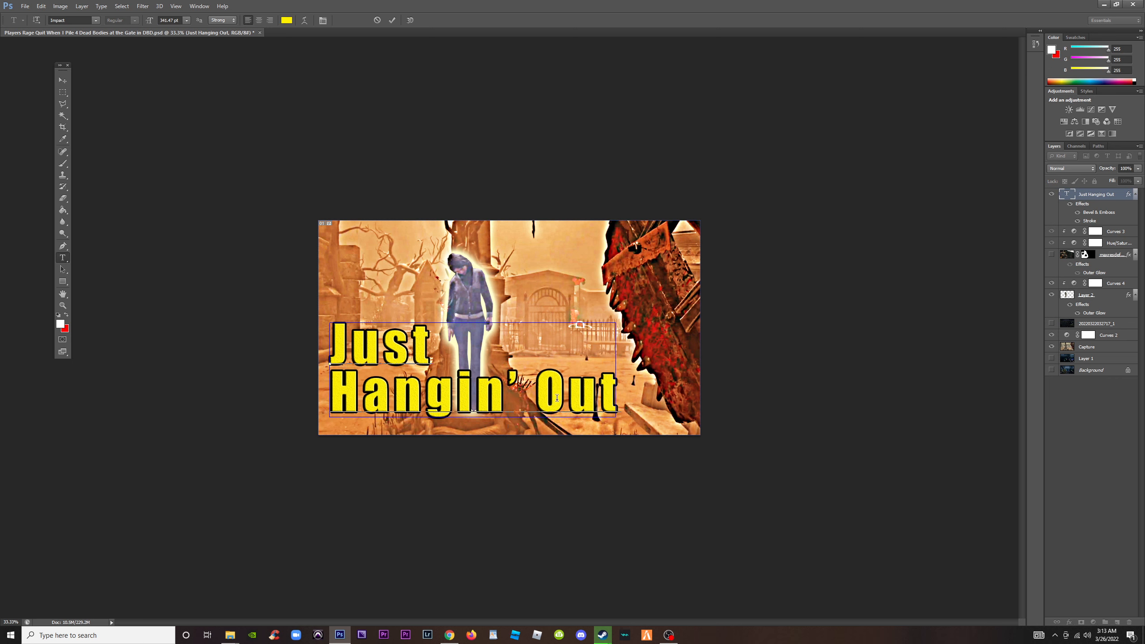
Shorten the headline's second line to just "Hang"
drag(614, 393, 514, 388)
key(BackSpace)
key(BackSpace)
key(BackSpace)
key(BackSpace)
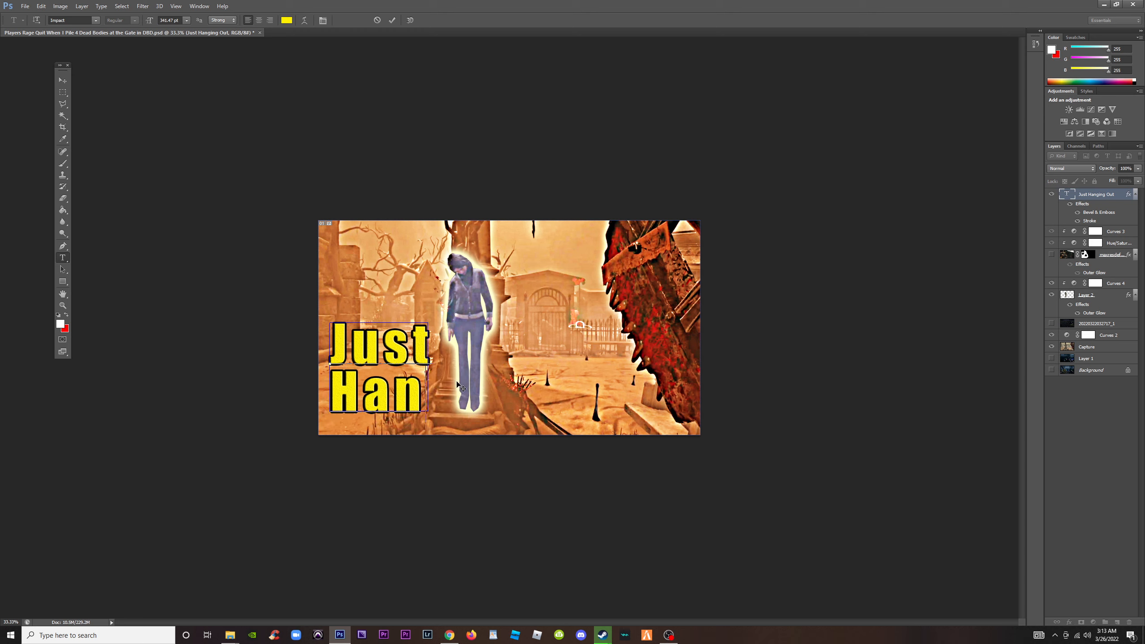
text(g)
Reword the headline as "Wanna Hang?" on a single line and move it down near the image's bottom edge
drag(435, 346, 330, 347)
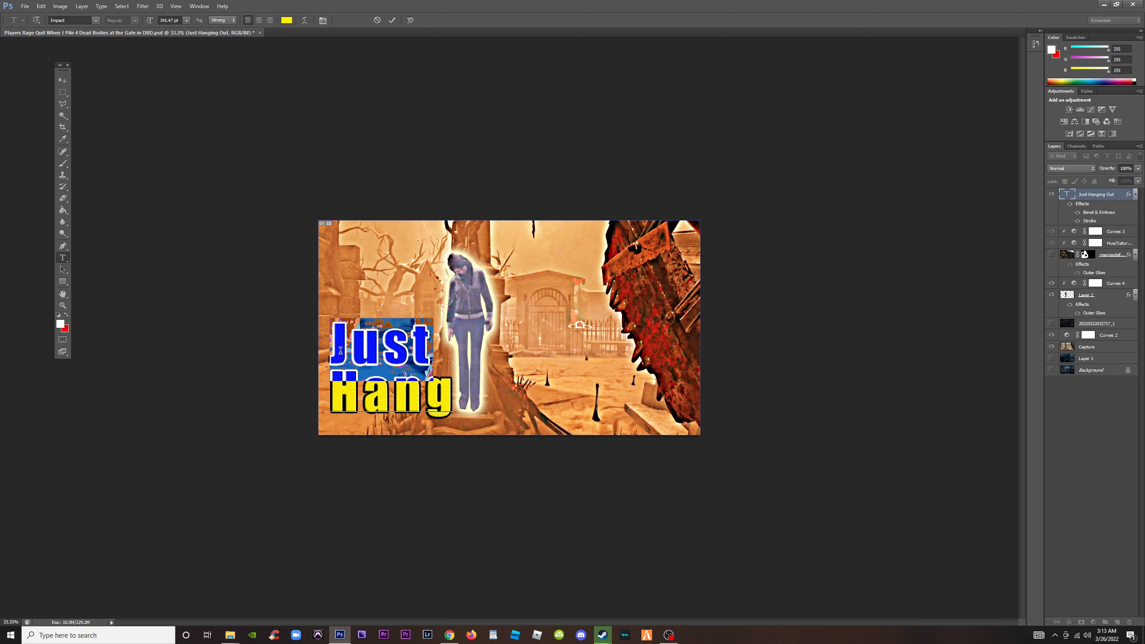
text(Wanna)
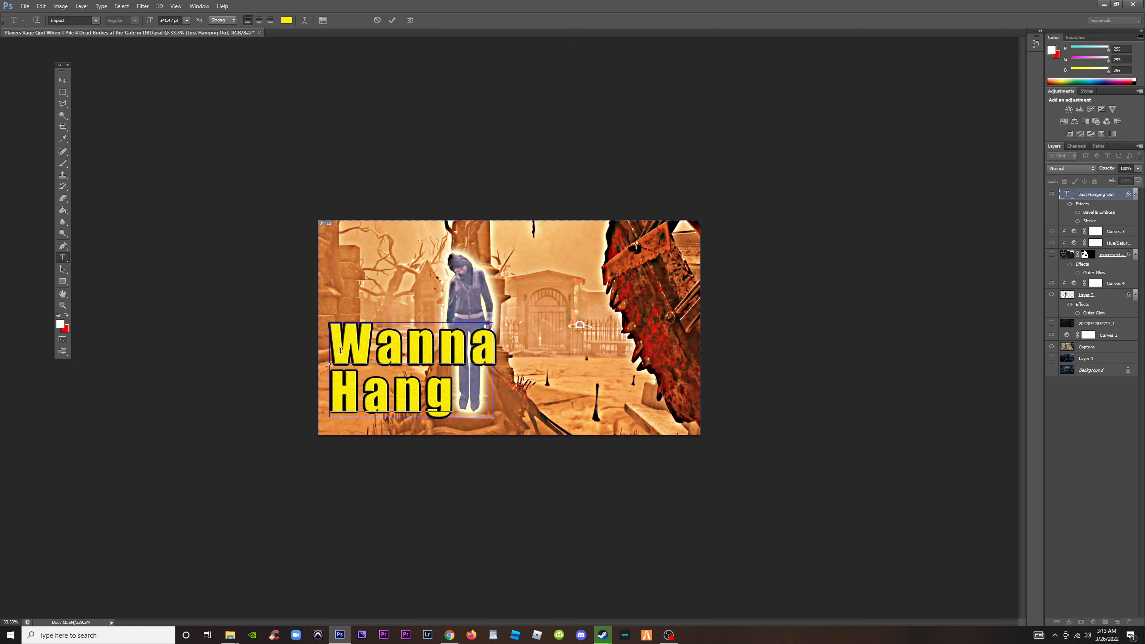
click(457, 400)
text(?)
click(333, 387)
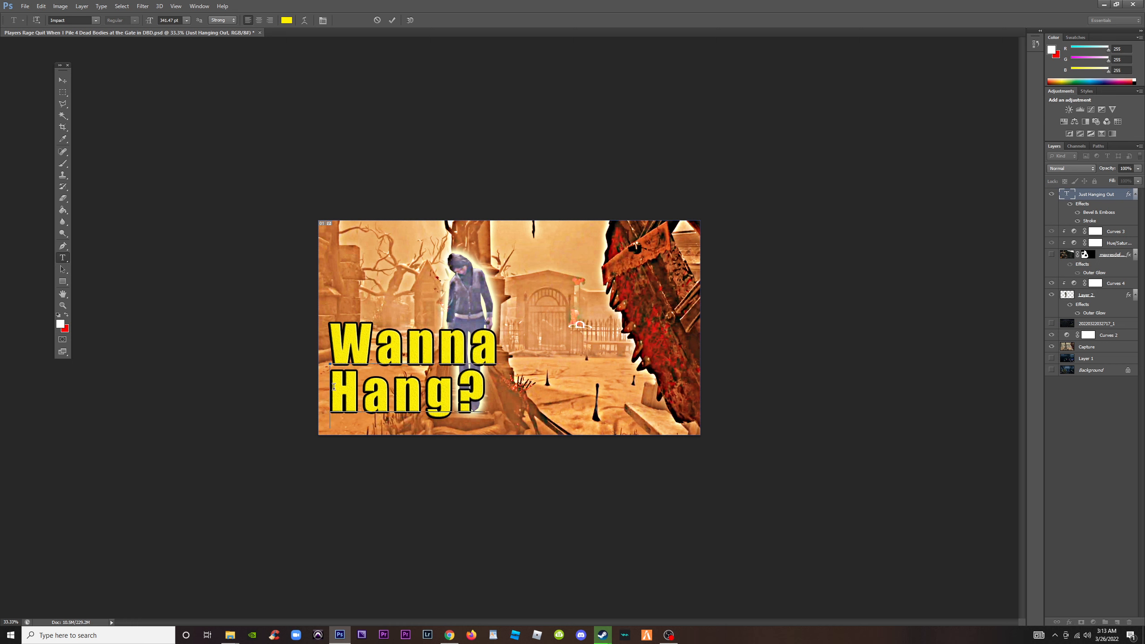
key(BackSpace)
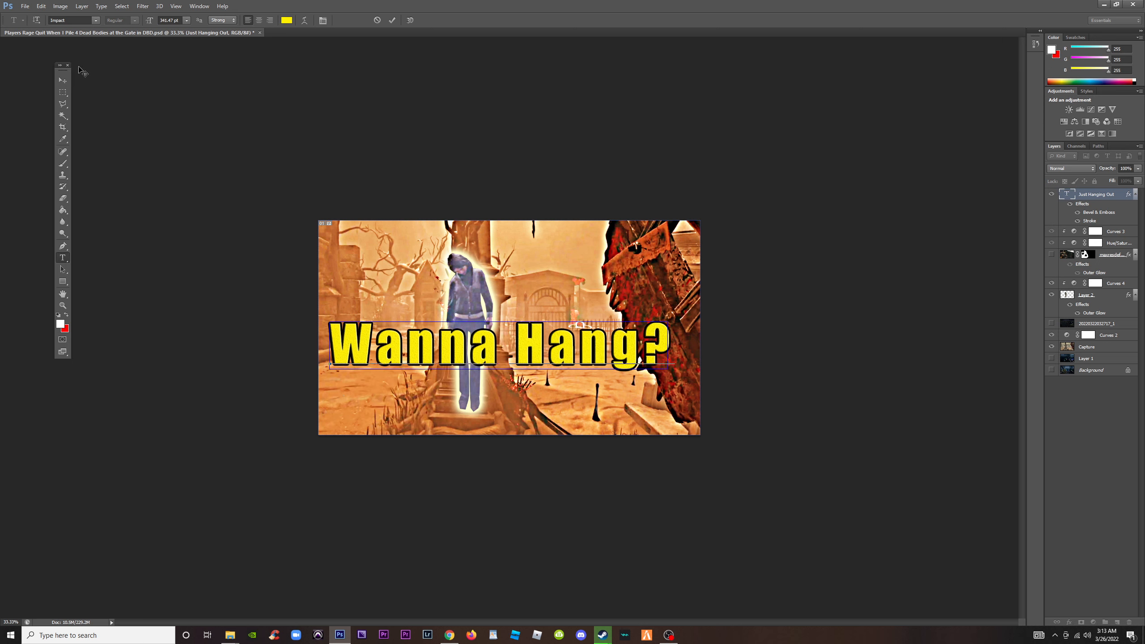
click(63, 80)
drag(546, 342, 546, 384)
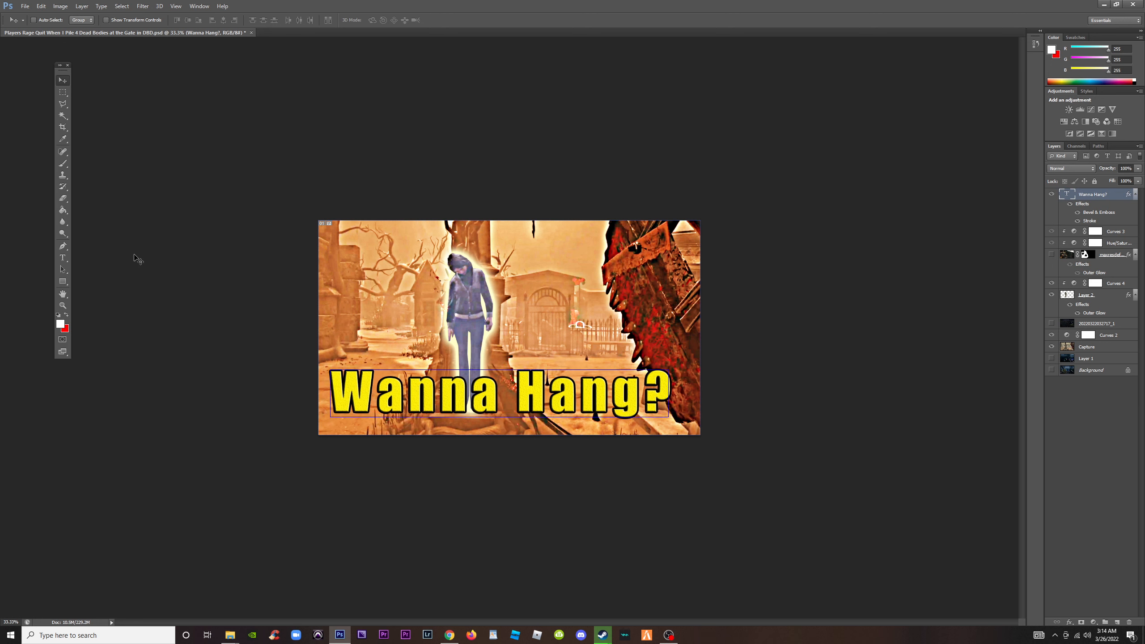
Change the headline wording from "Wanna Hang?" to "We Hangin?"
click(63, 258)
drag(645, 382, 331, 385)
click(489, 384)
drag(489, 385, 379, 385)
text(e)
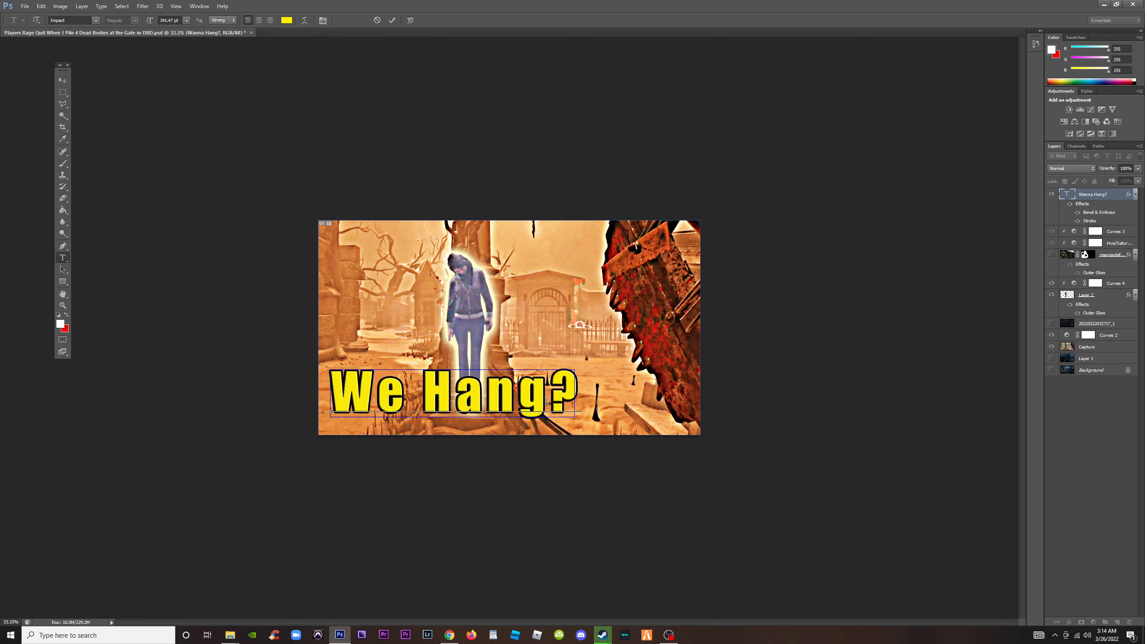
text(in)
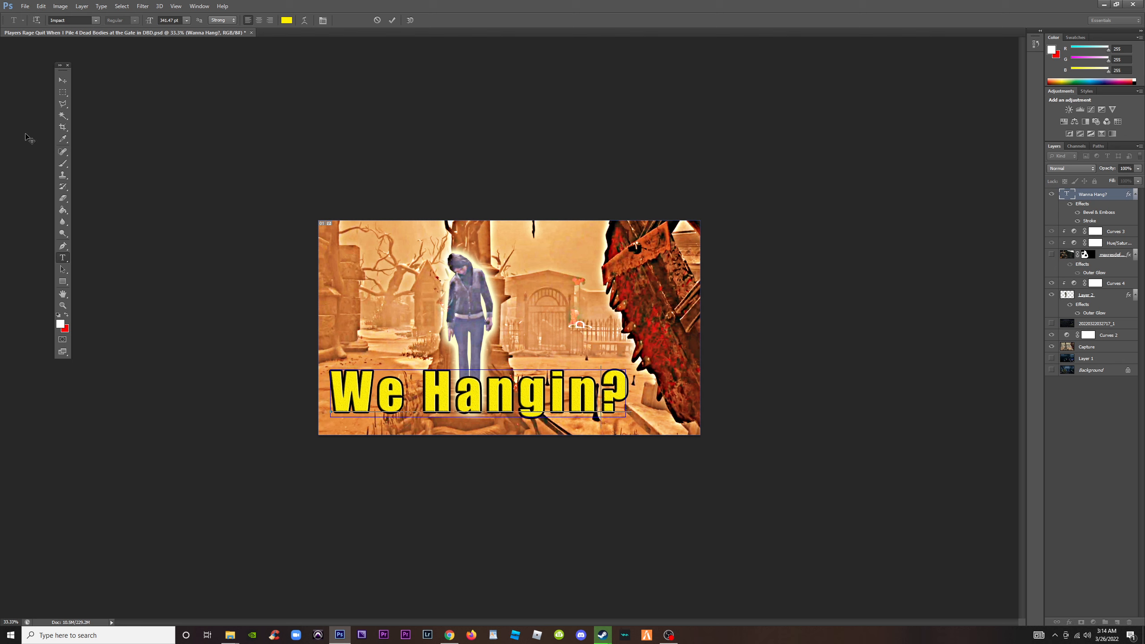
Remove "We" to leave "Hangin?" as the headline, and scale the text to about 98%, applying the transformation
drag(422, 396, 331, 393)
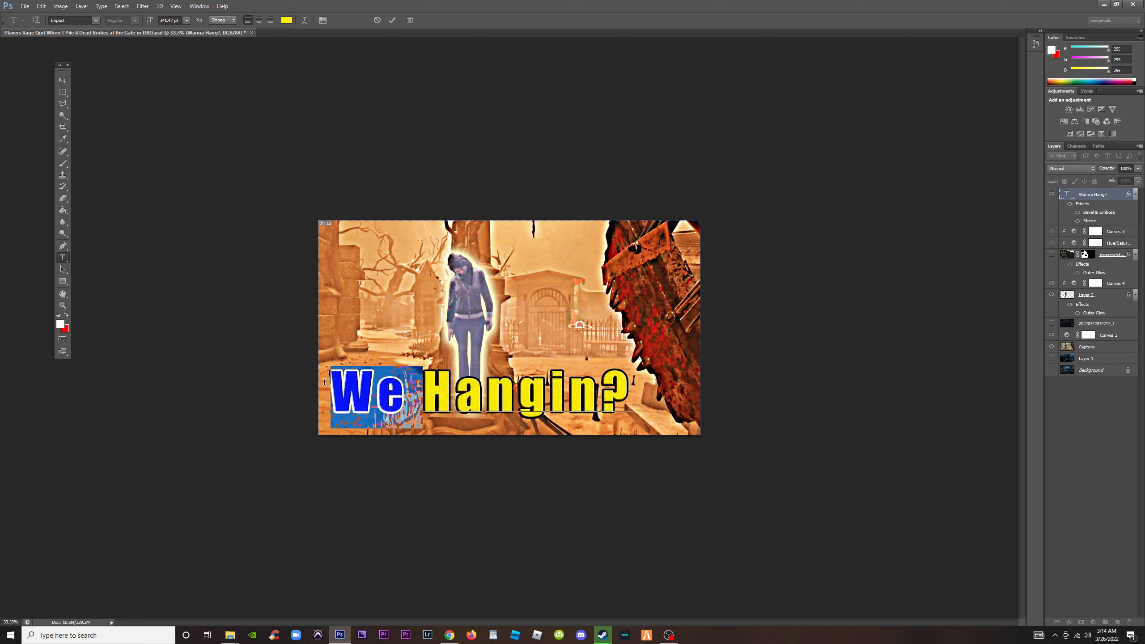
key(BackSpace)
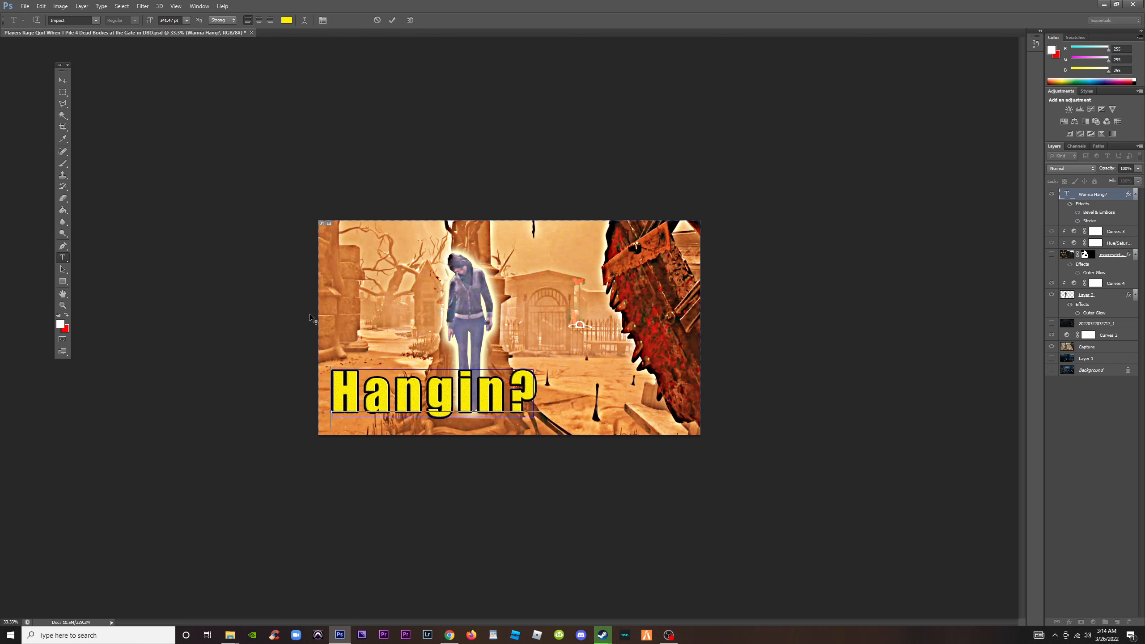
click(63, 80)
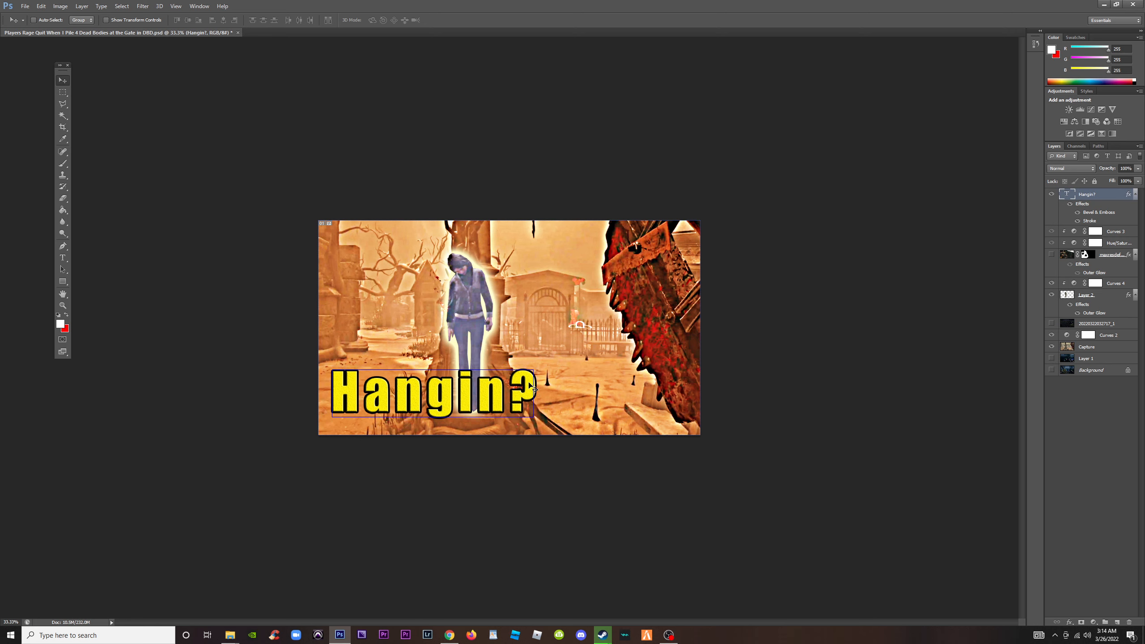
key(ctrl+t)
mouse_move(534, 370)
mouse_down()
mouse_move(618, 336)
mouse_move(536, 368)
mouse_up()
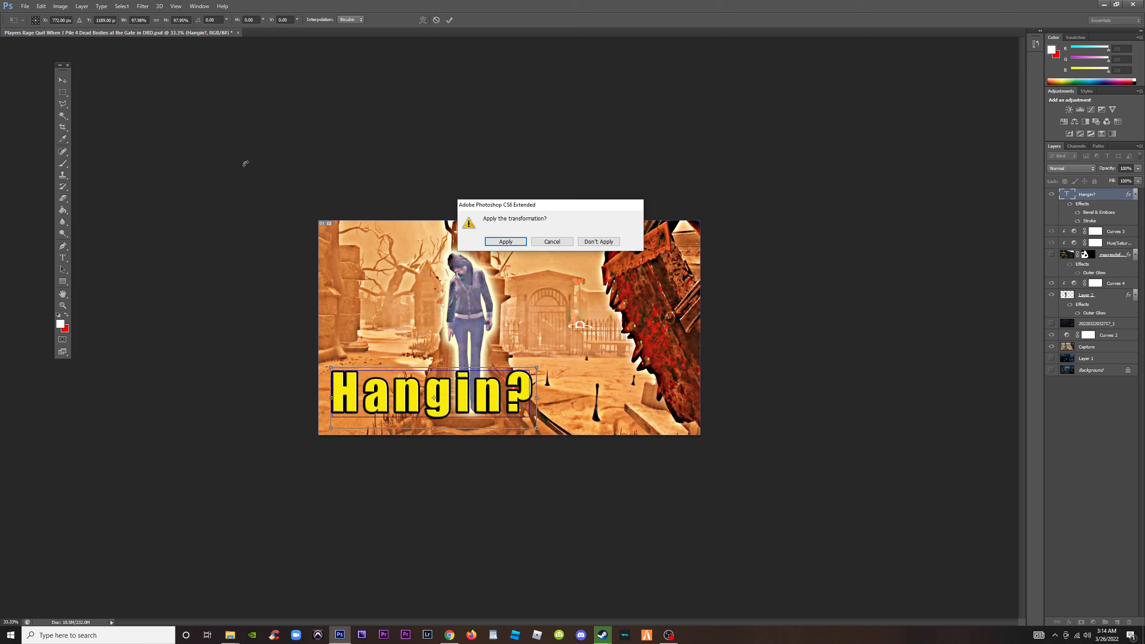
click(508, 244)
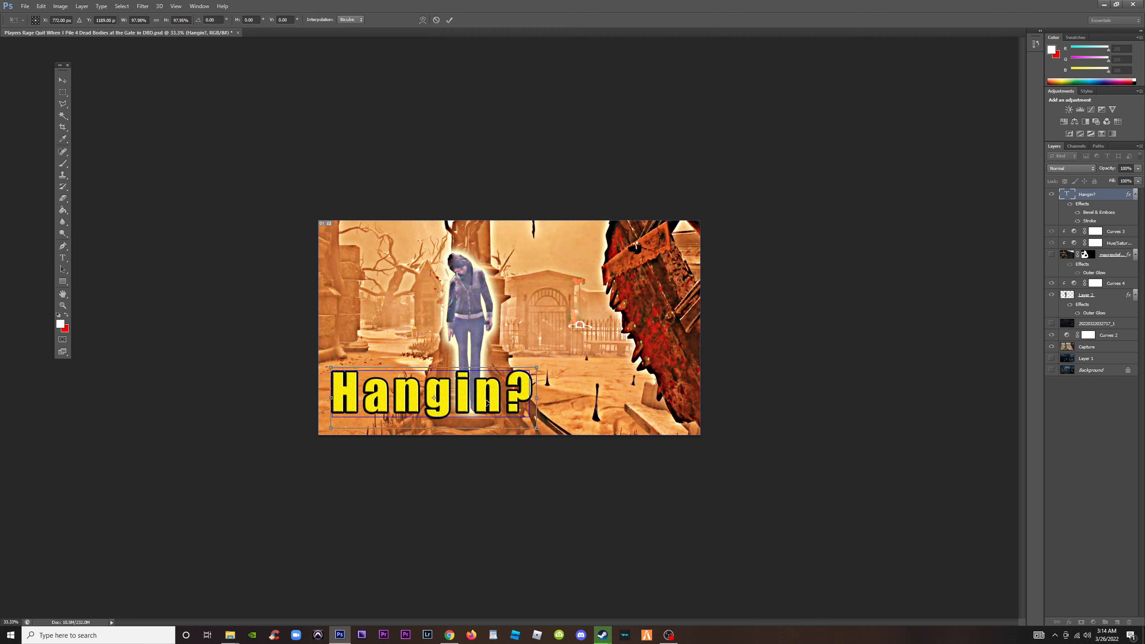
Reword the headline as "Just Hang" by removing "in?" and adding "Just" in front
double_click(1070, 192)
click(461, 392)
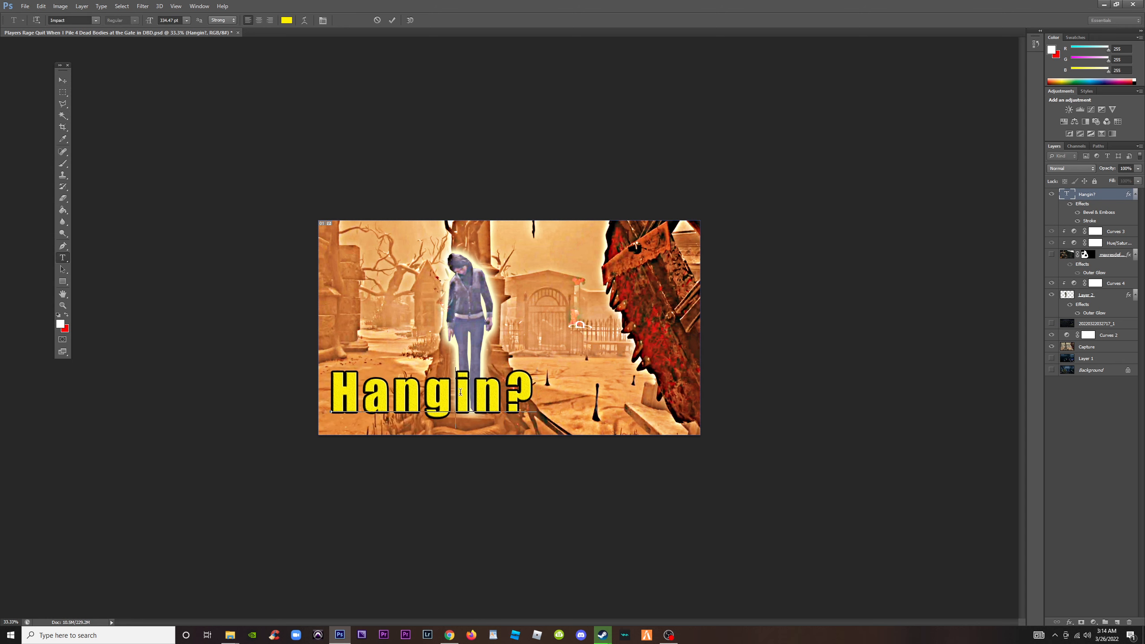
drag(460, 392, 525, 396)
key(BackSpace)
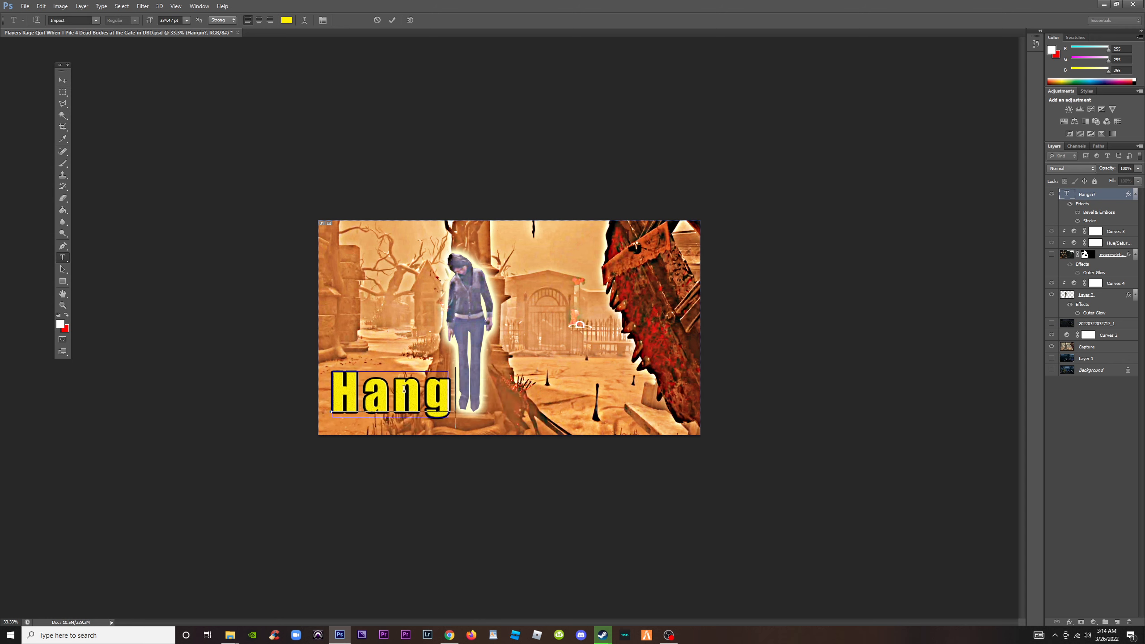
click(332, 390)
text(Just)
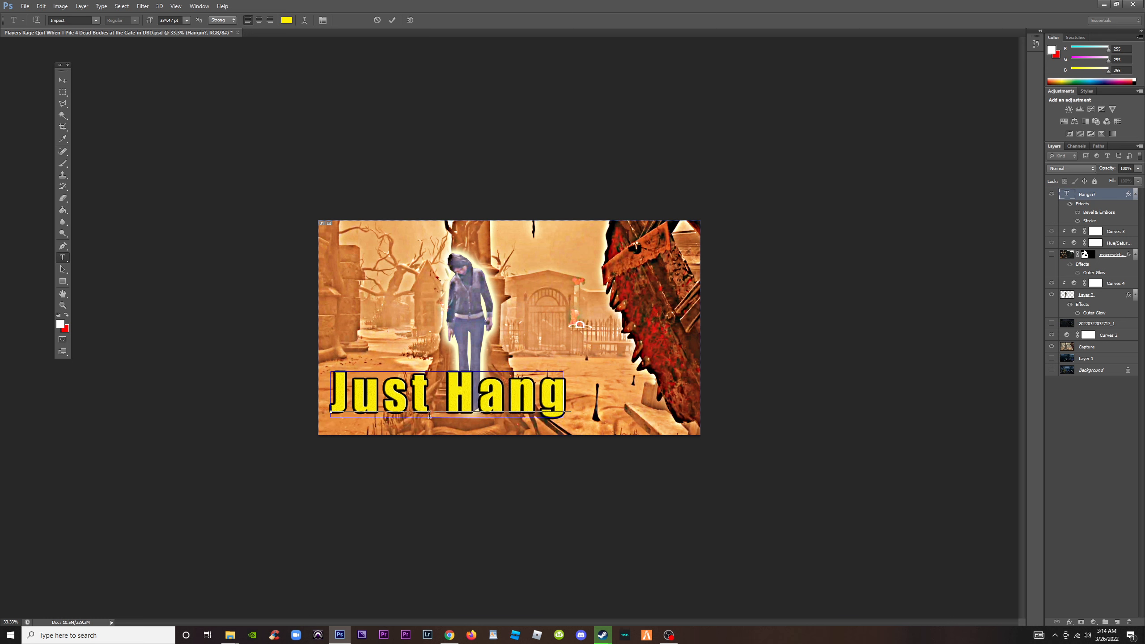
Commit the "Just Hang" headline text and examine the thumbnail's readability at a reduced preview size
click(63, 79)
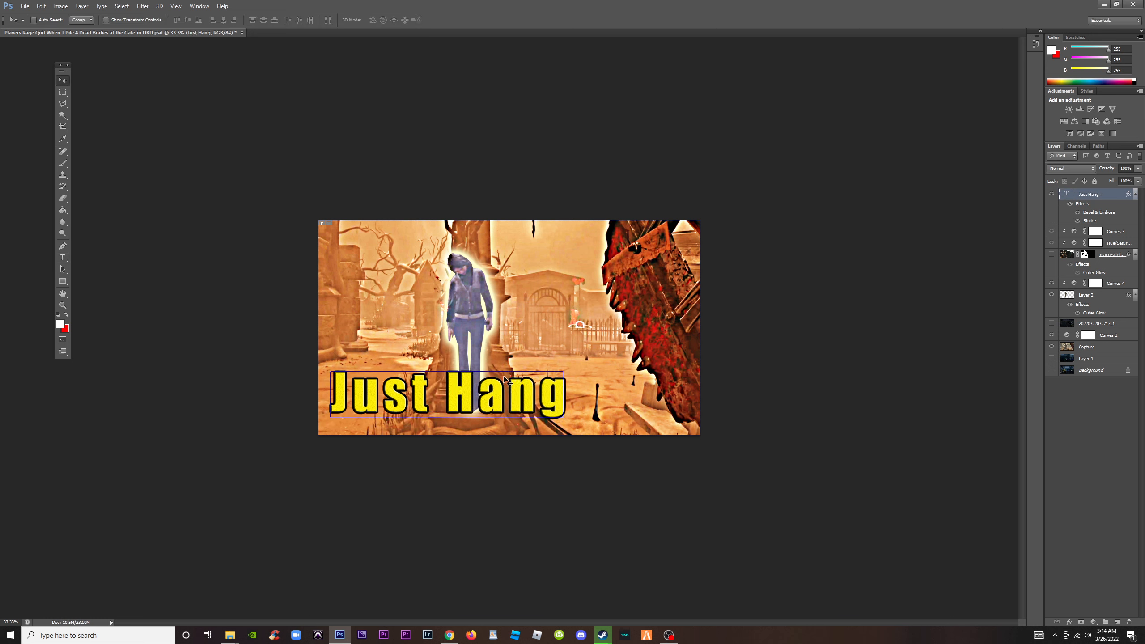
drag(507, 382, 507, 387)
key(ctrl+minus)
key(ctrl+minus)
key(ctrl+minus)
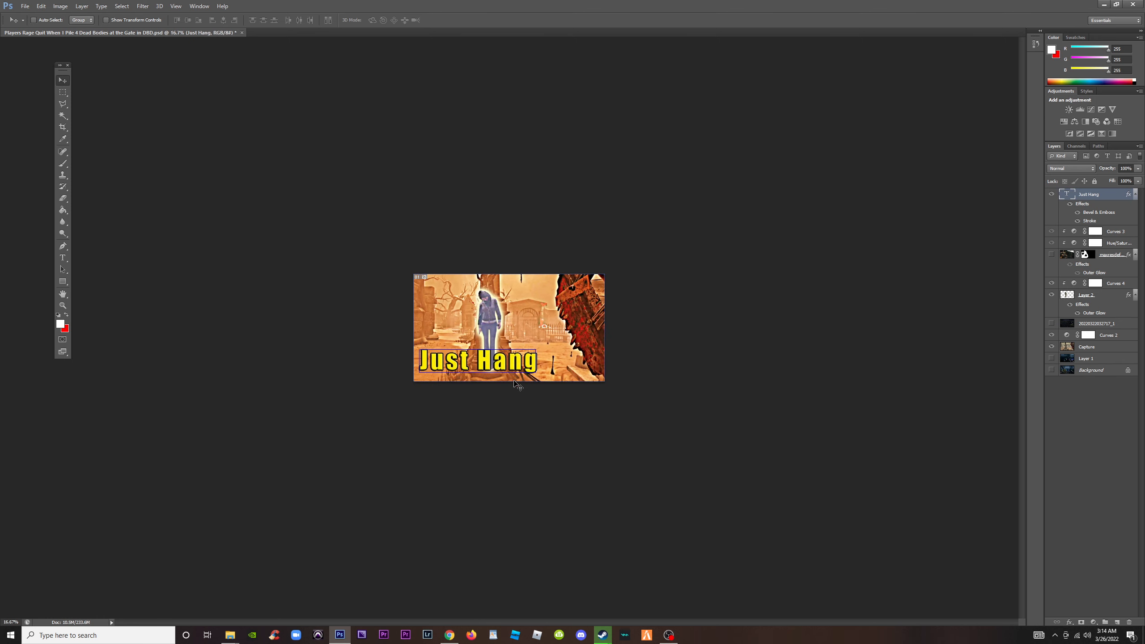
key(ctrl+minus)
key(ctrl+plus)
key(ctrl+plus)
key(ctrl+plus)
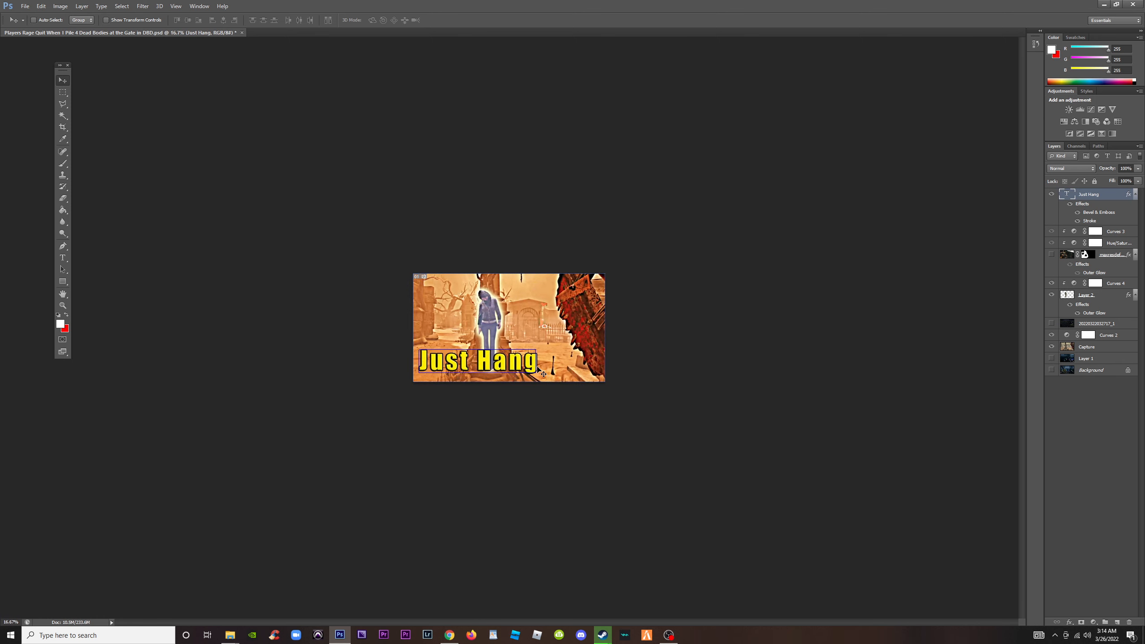
key(ctrl+plus)
Open the Curves 2 adjustment above the Capture layer and compare the background with and without it
click(1107, 325)
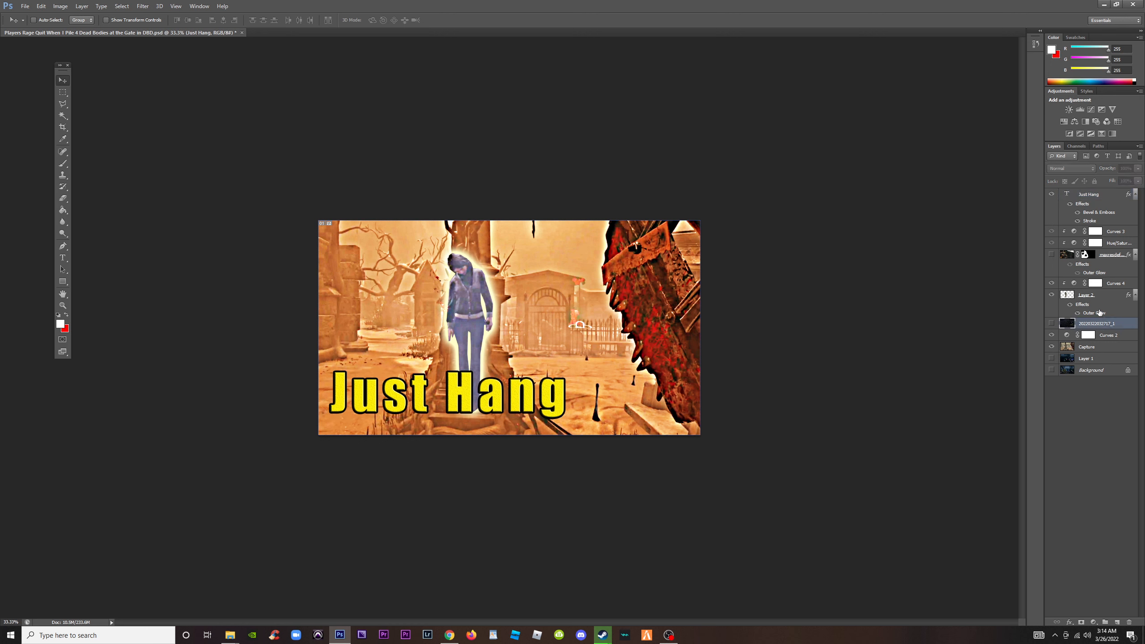
click(1073, 295)
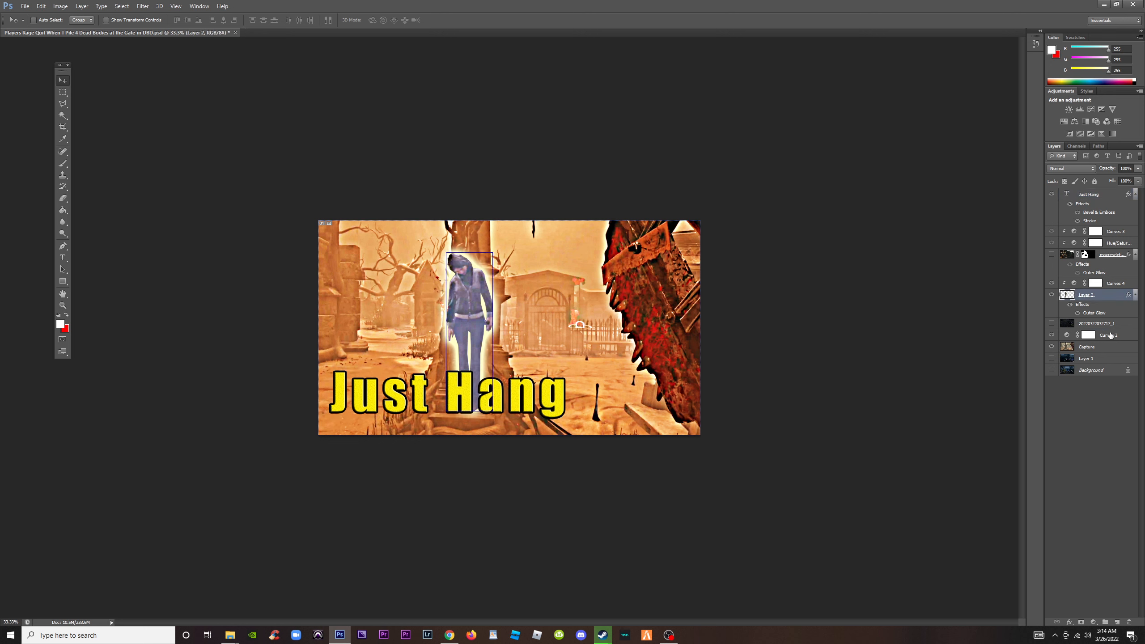
click(1110, 335)
double_click(1067, 335)
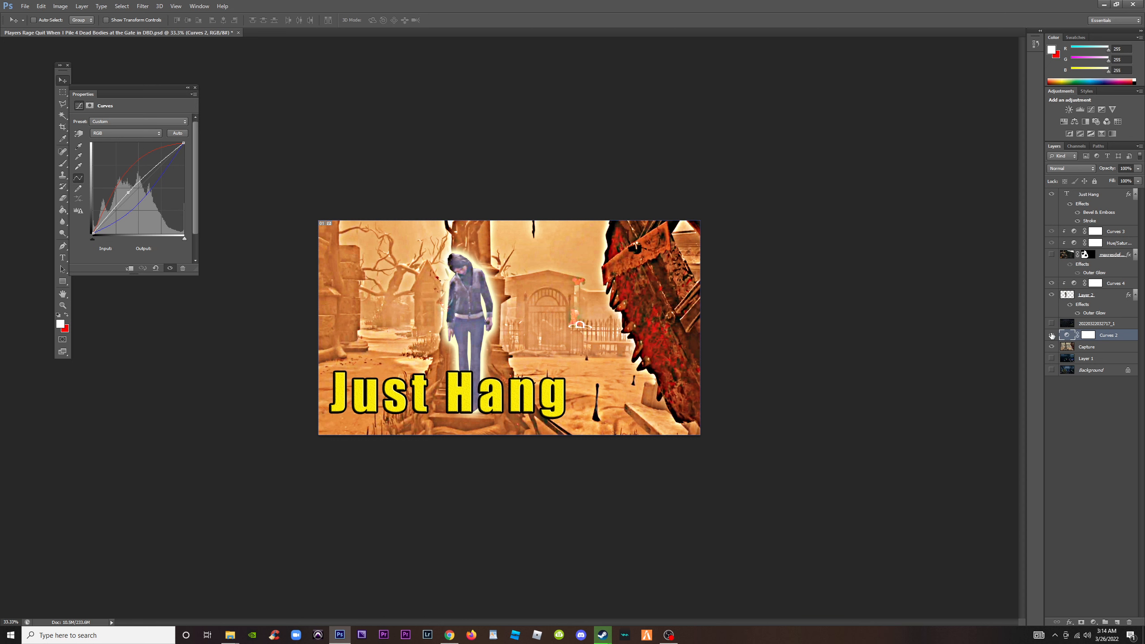
click(1052, 336)
click(1052, 335)
click(1052, 335)
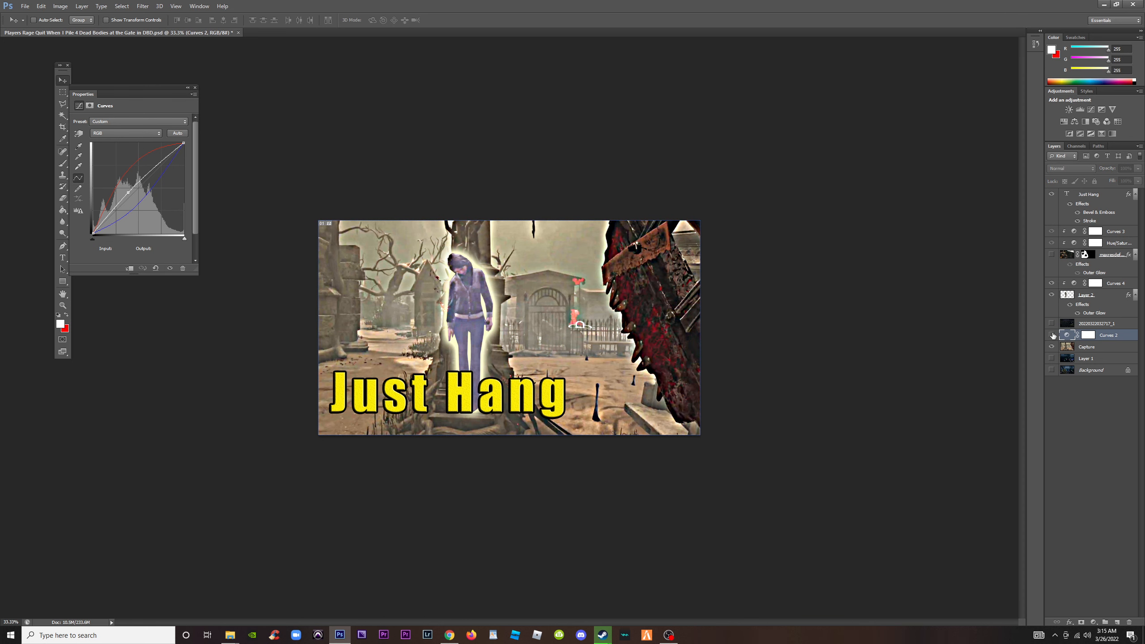
click(1052, 336)
click(1052, 335)
click(1052, 335)
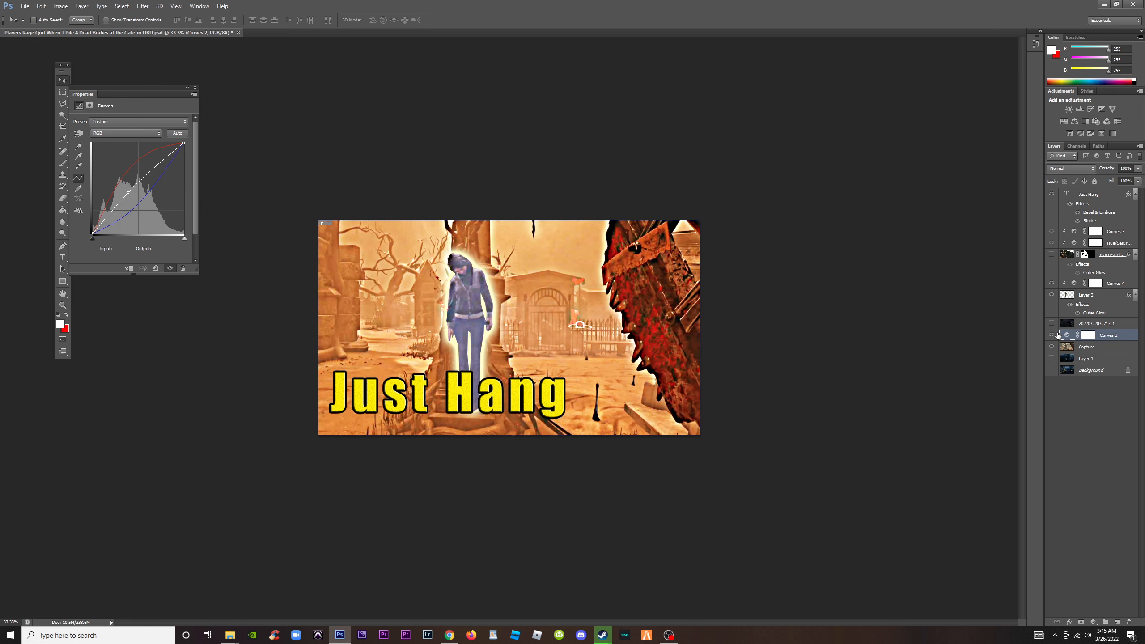
Lower the Red channel curve of Curves 2 to input 96, output 125, and close its properties
click(122, 135)
click(120, 147)
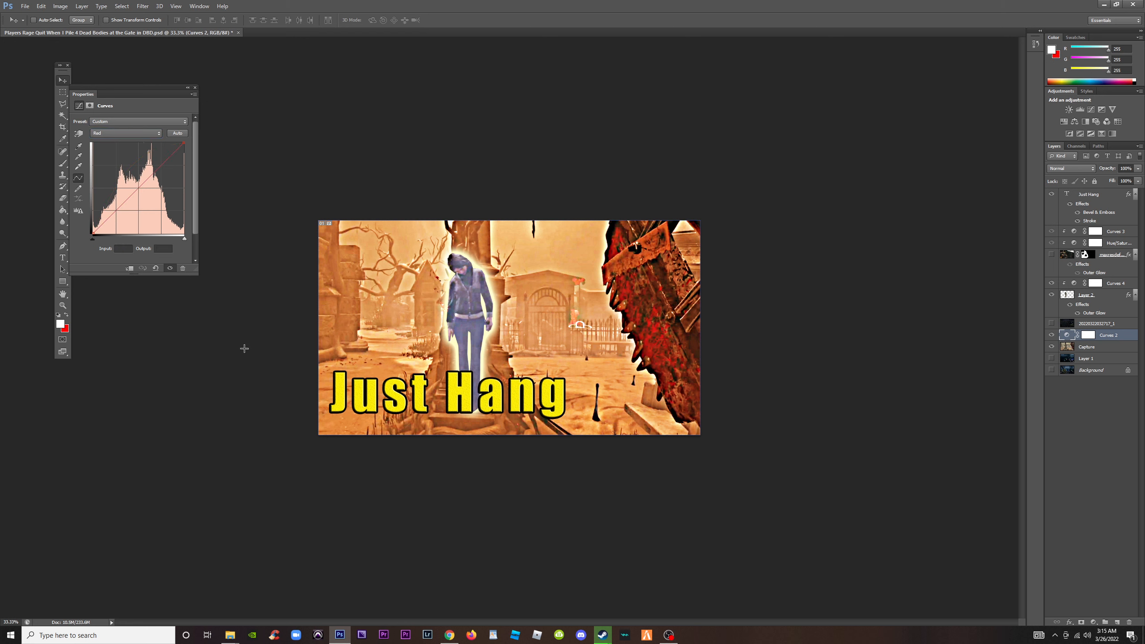
mouse_move(134, 190)
mouse_down()
mouse_move(145, 202)
mouse_move(128, 190)
mouse_up()
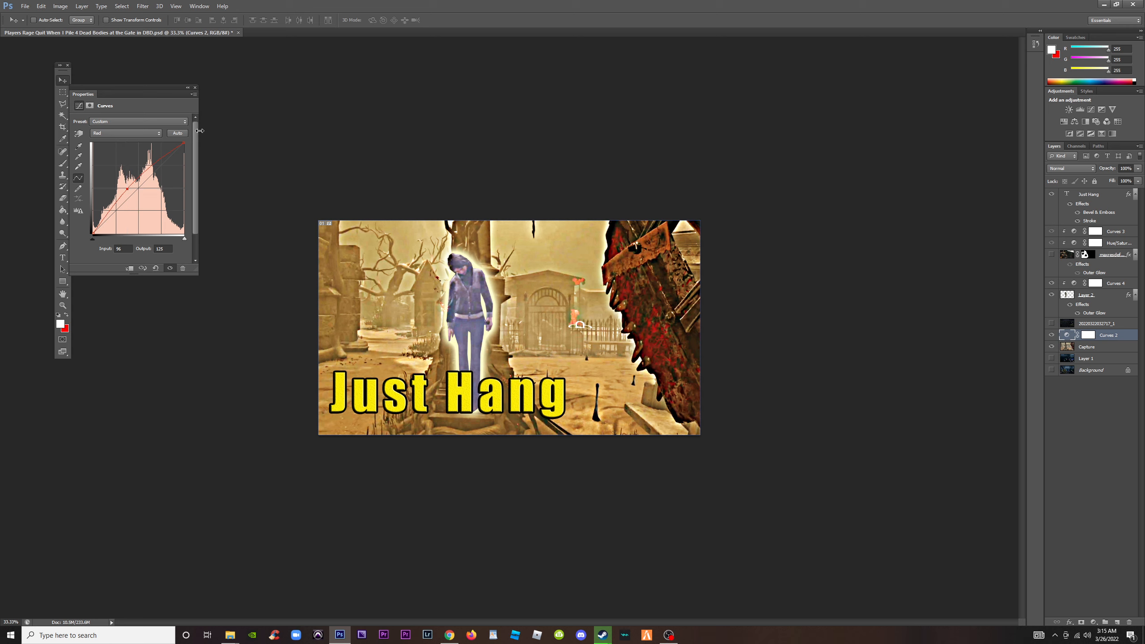
click(195, 88)
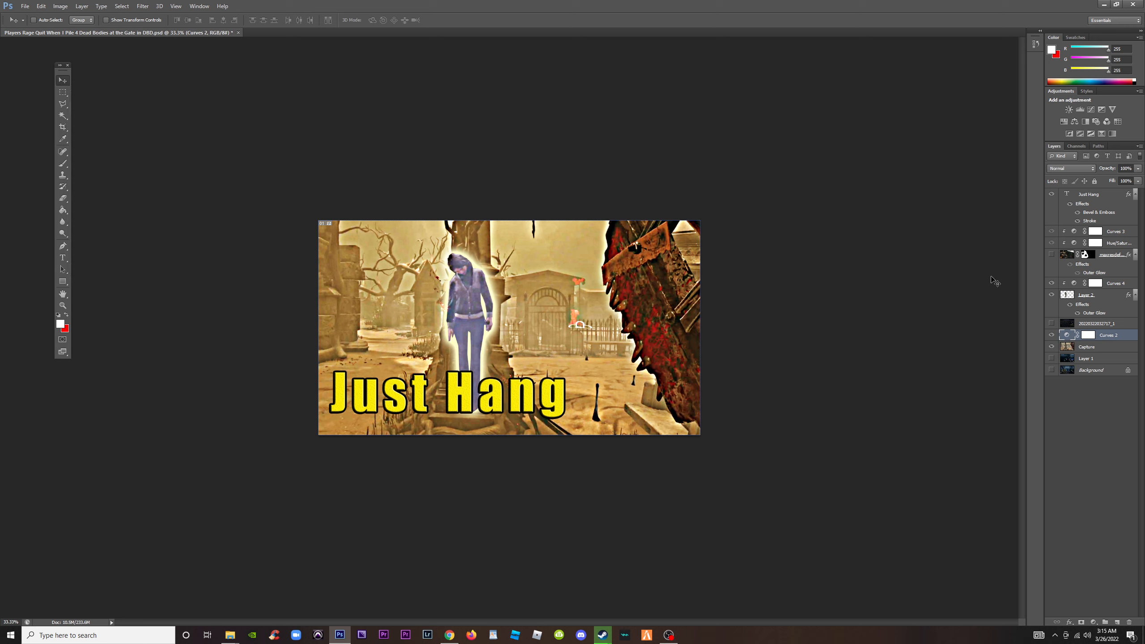
key(ctrl+plus)
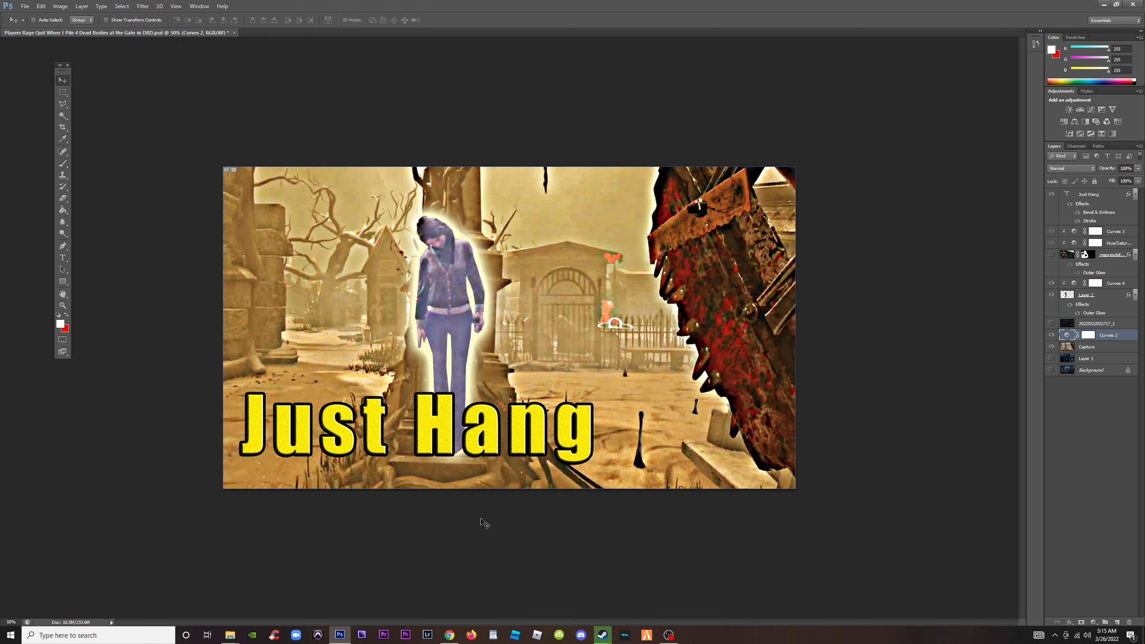
click(449, 635)
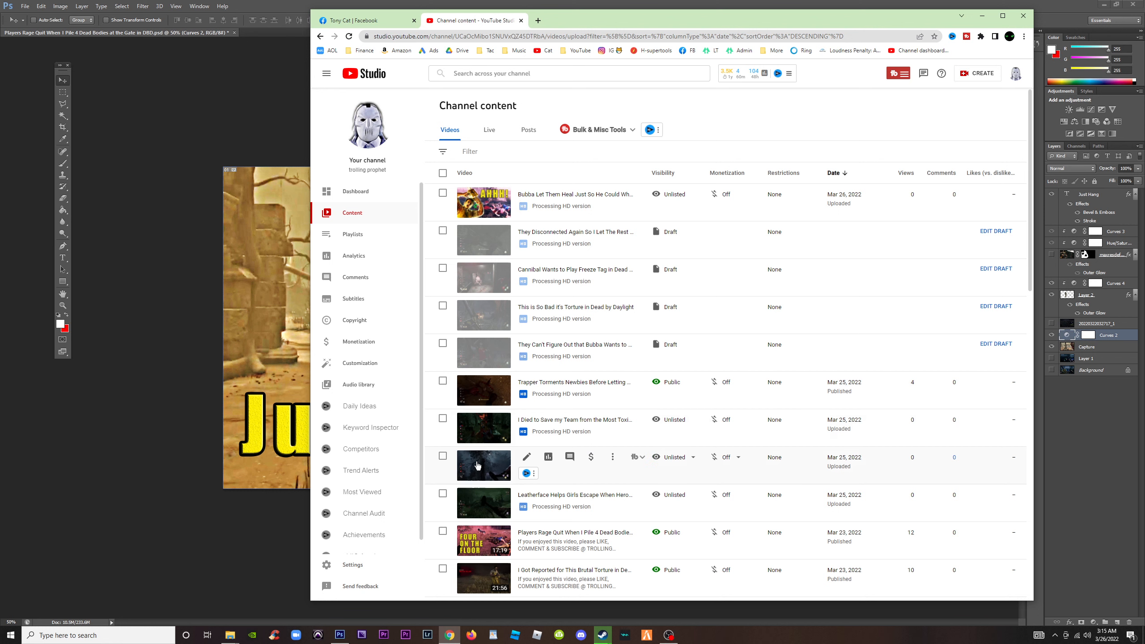
click(196, 176)
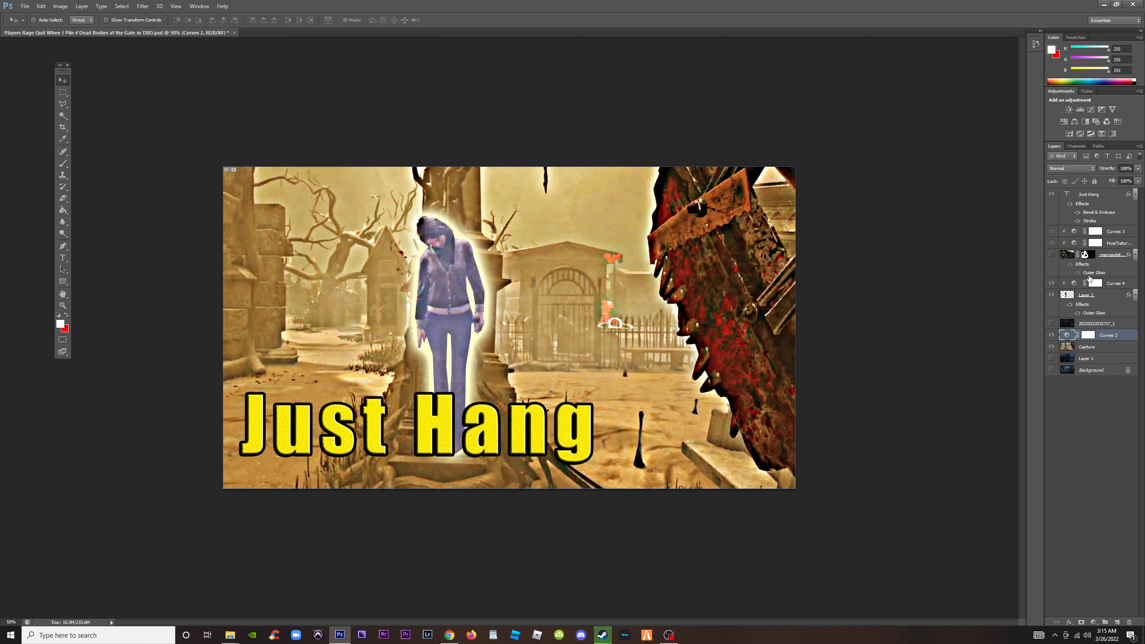
Replace the headline text "Just Hang" with "Caught Ya!" and commit it
double_click(1068, 195)
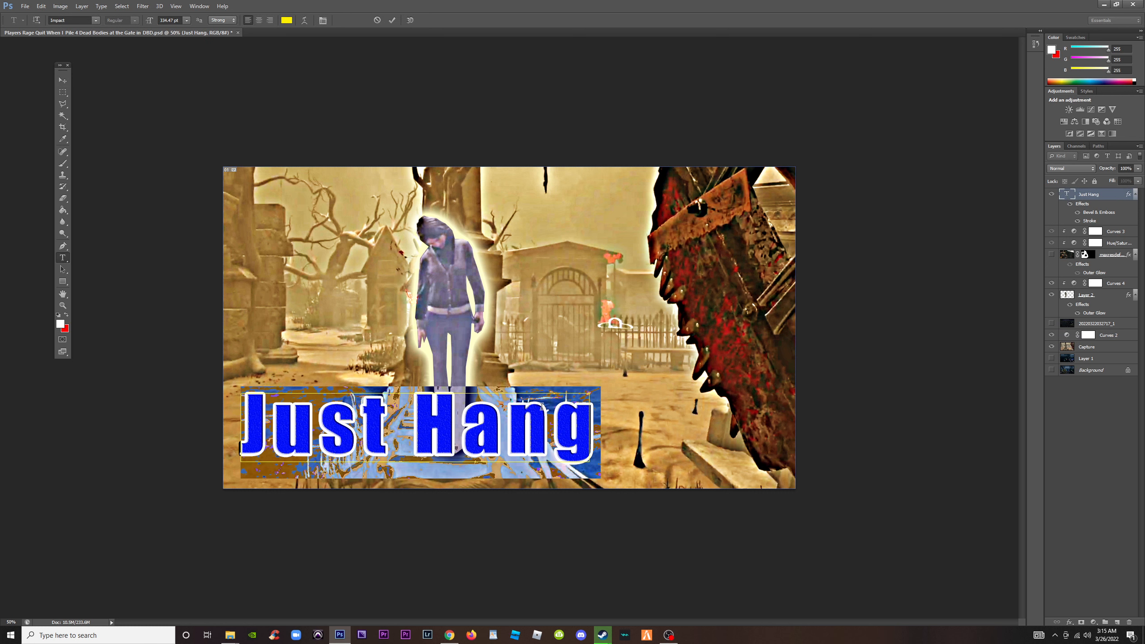
text(Cau)
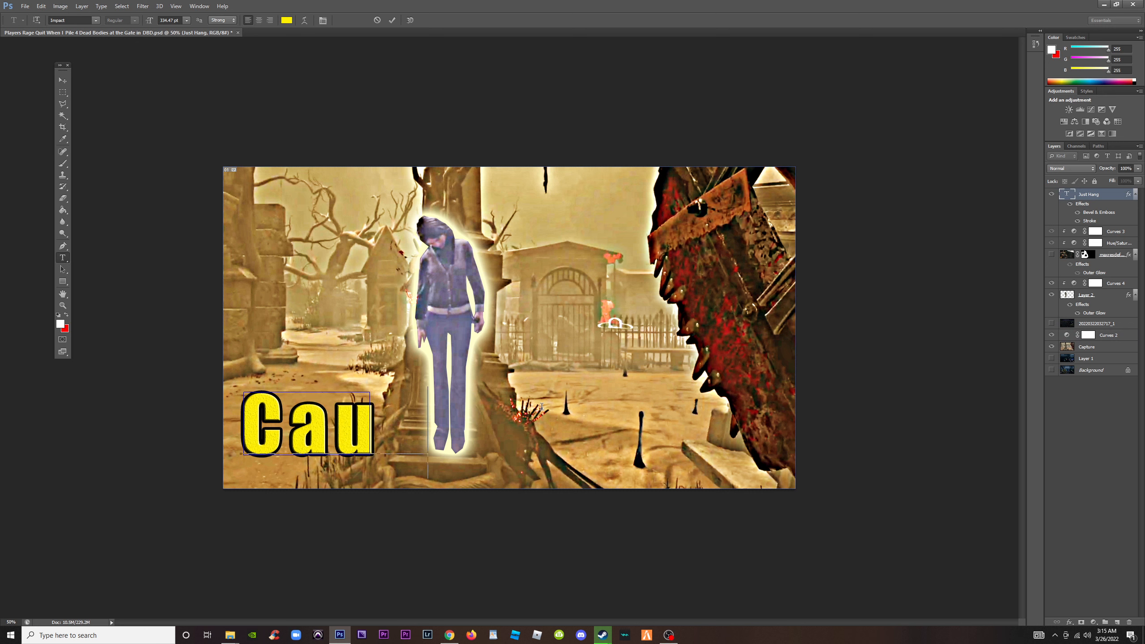
text(ght Ya!)
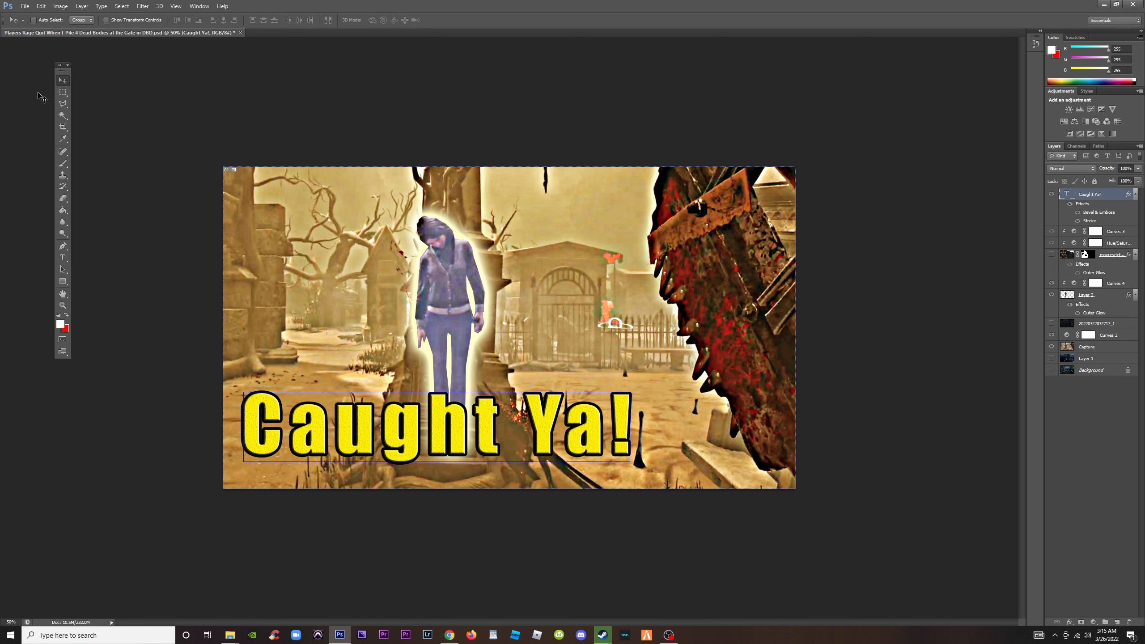
click(63, 92)
drag(221, 109, 226, 109)
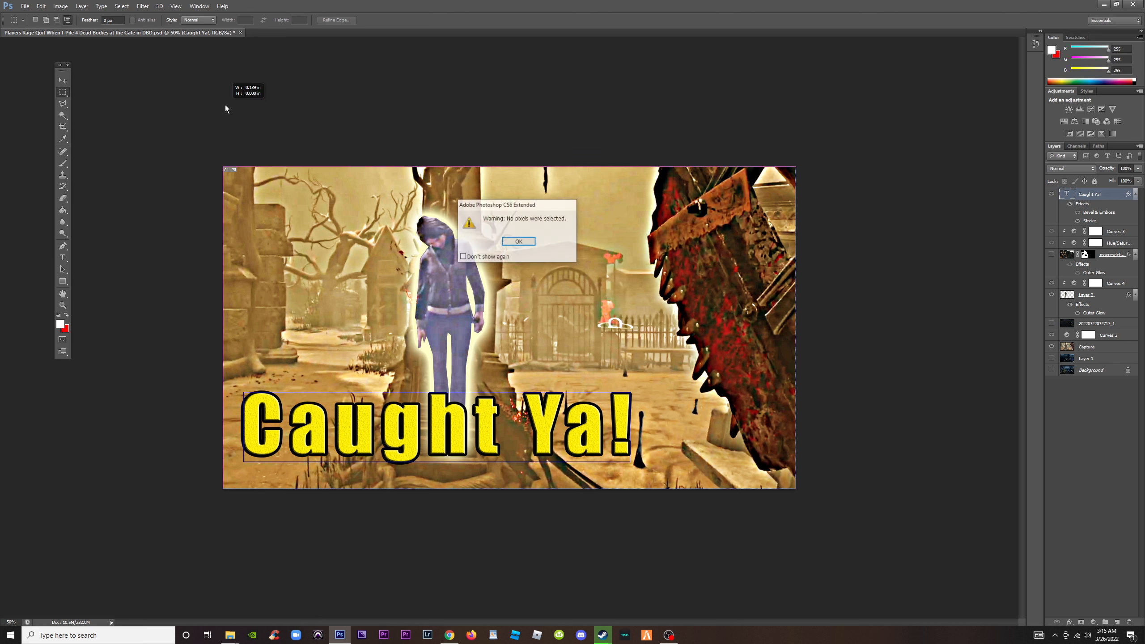
click(519, 241)
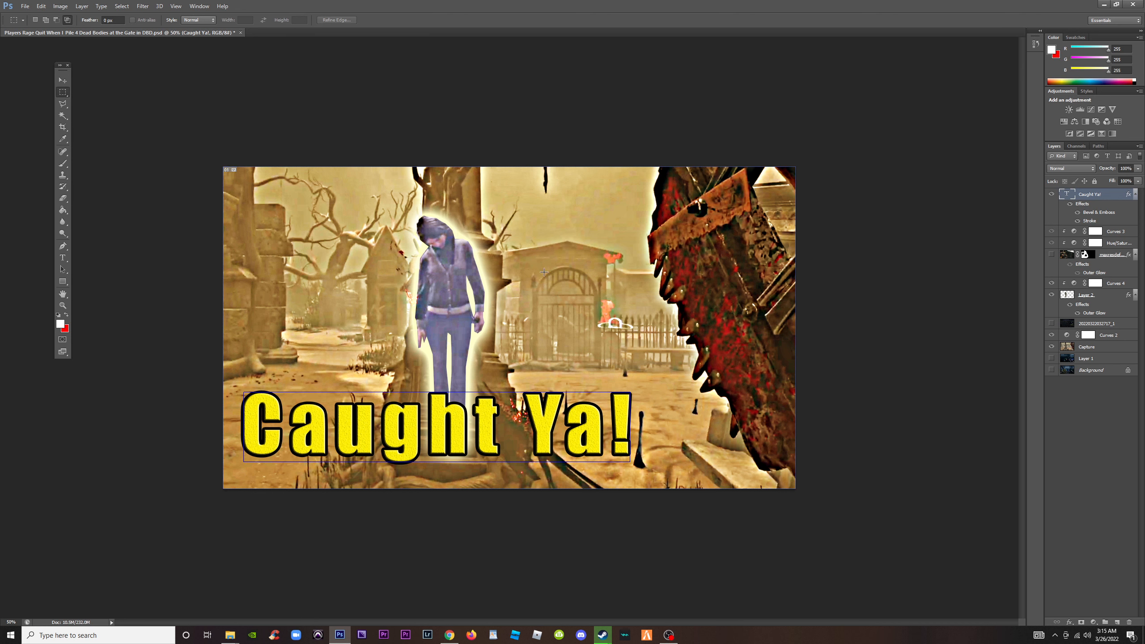
Recolour the "Caught Ya!" headline pure red (ff0000), trying white, pale yellow, cyan and green on the way
double_click(1071, 196)
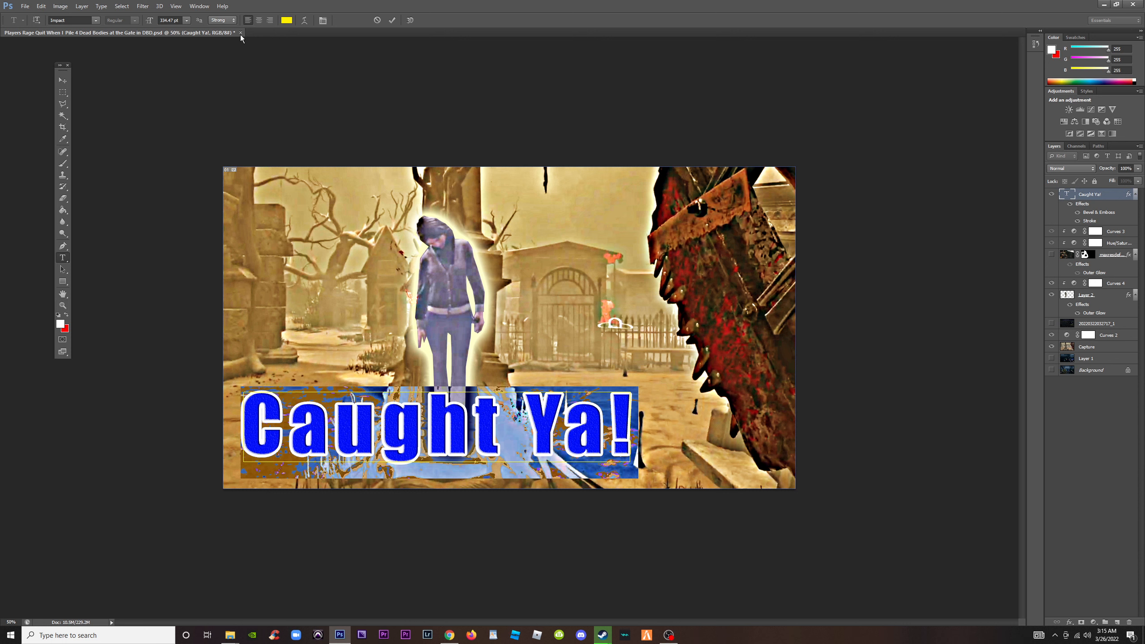
click(286, 17)
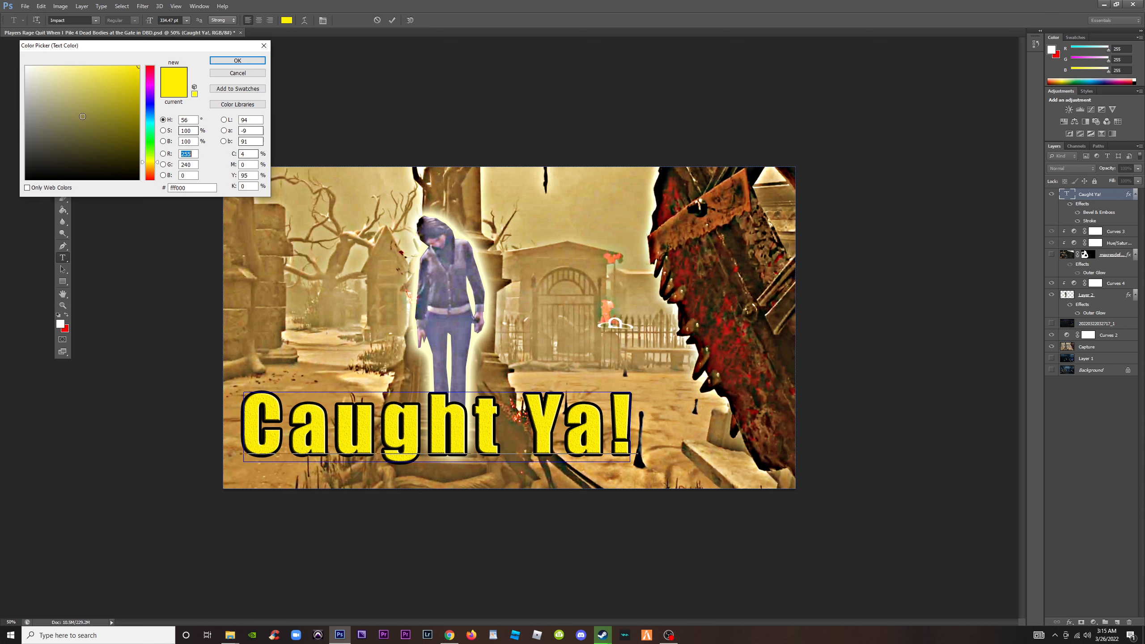
drag(45, 82, 26, 66)
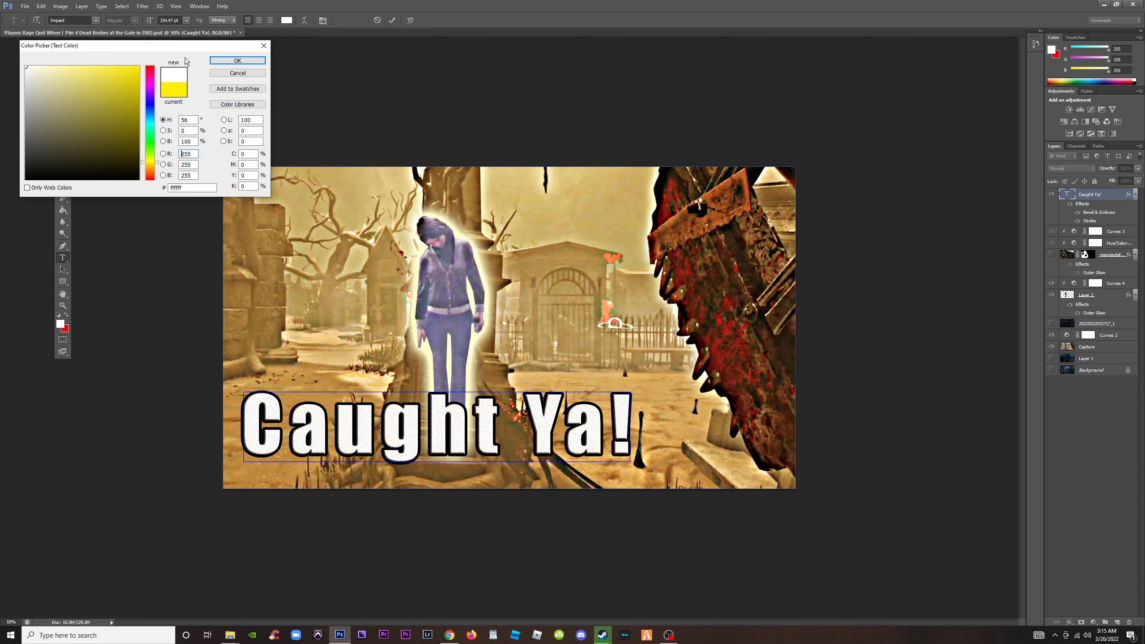
click(80, 67)
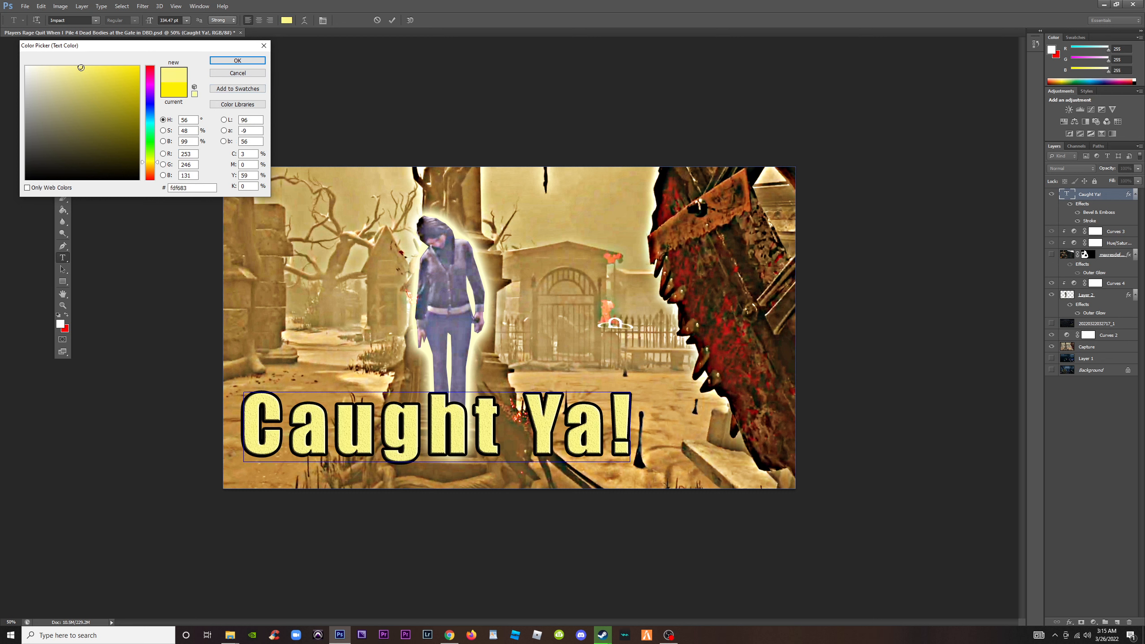
mouse_move(81, 70)
mouse_down()
mouse_move(117, 75)
mouse_move(125, 118)
mouse_move(77, 117)
mouse_move(123, 72)
mouse_move(17, 46)
mouse_up()
click(149, 126)
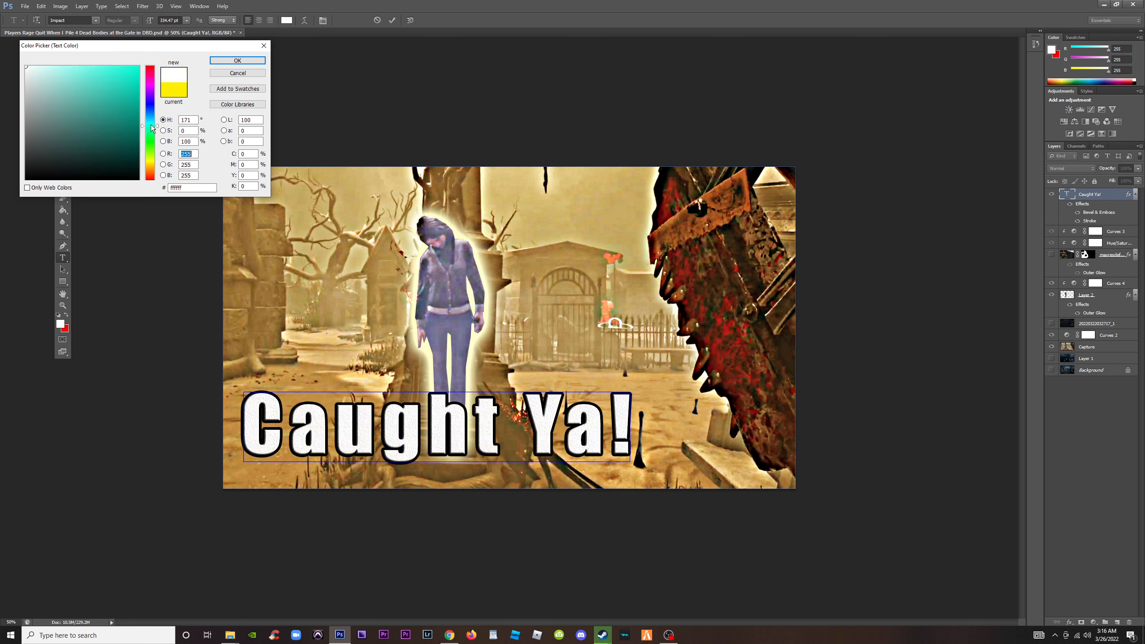
click(112, 66)
drag(105, 70, 138, 66)
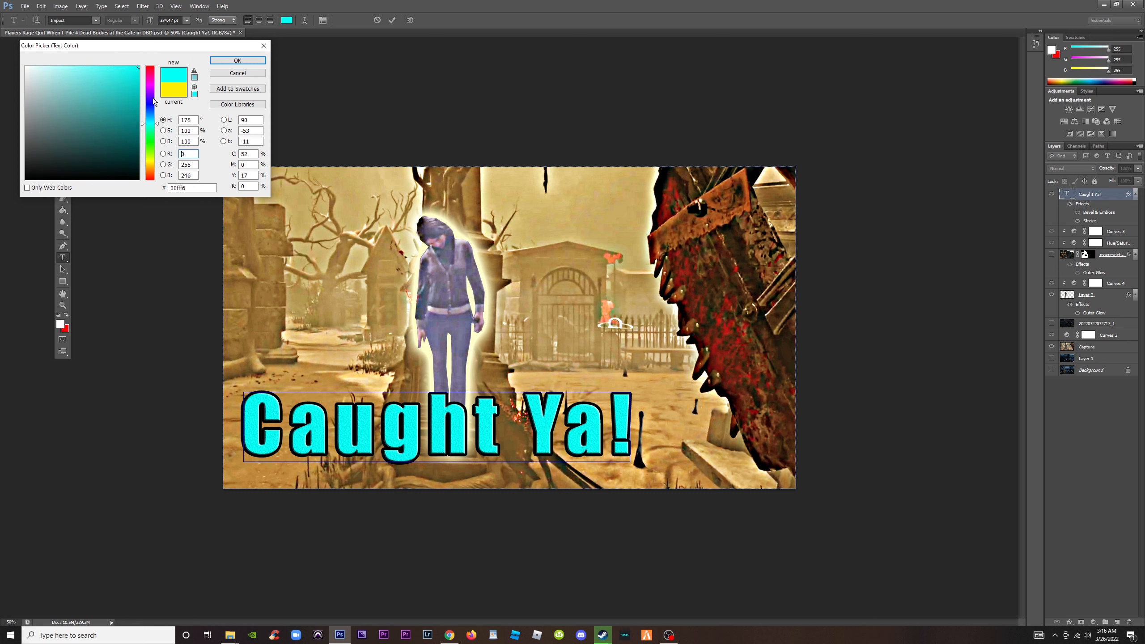
click(150, 138)
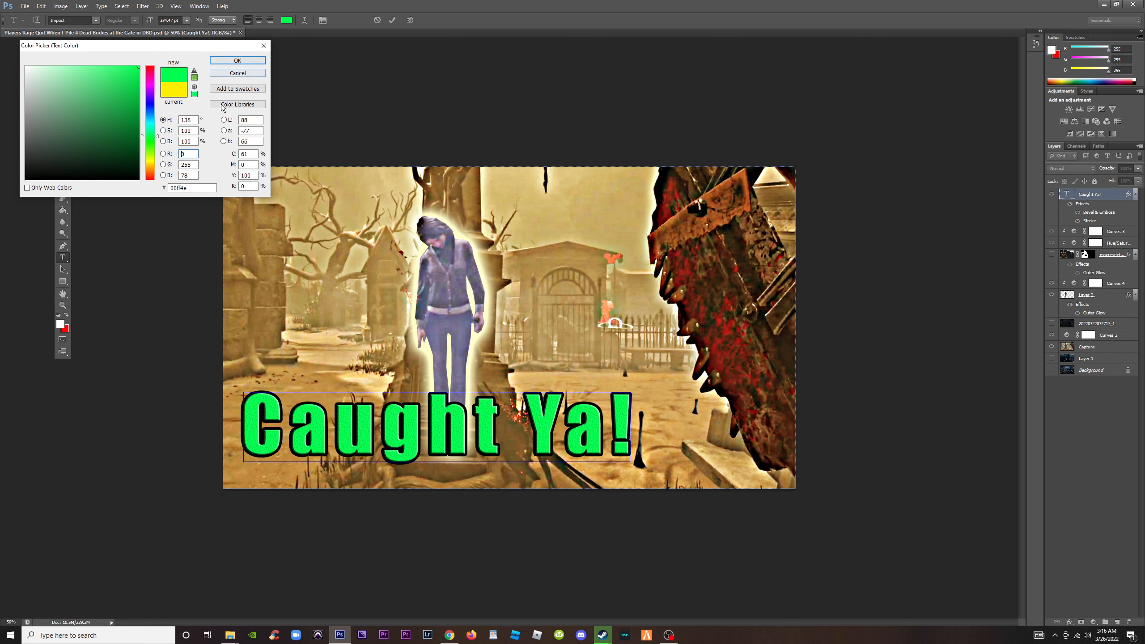
click(151, 165)
drag(151, 165, 151, 72)
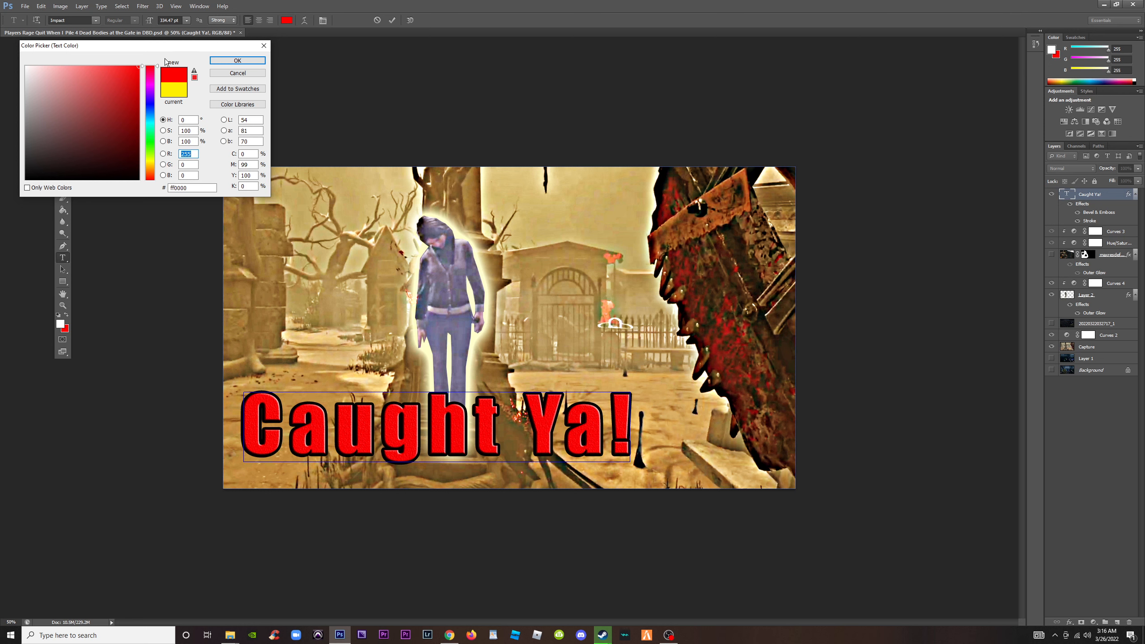
click(236, 60)
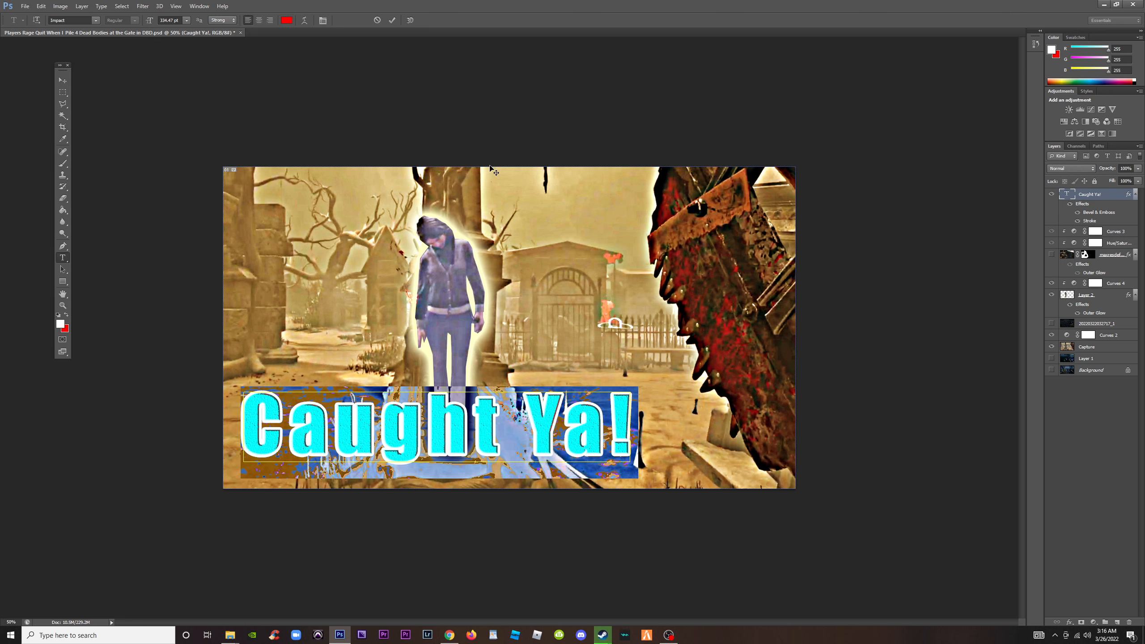
click(63, 92)
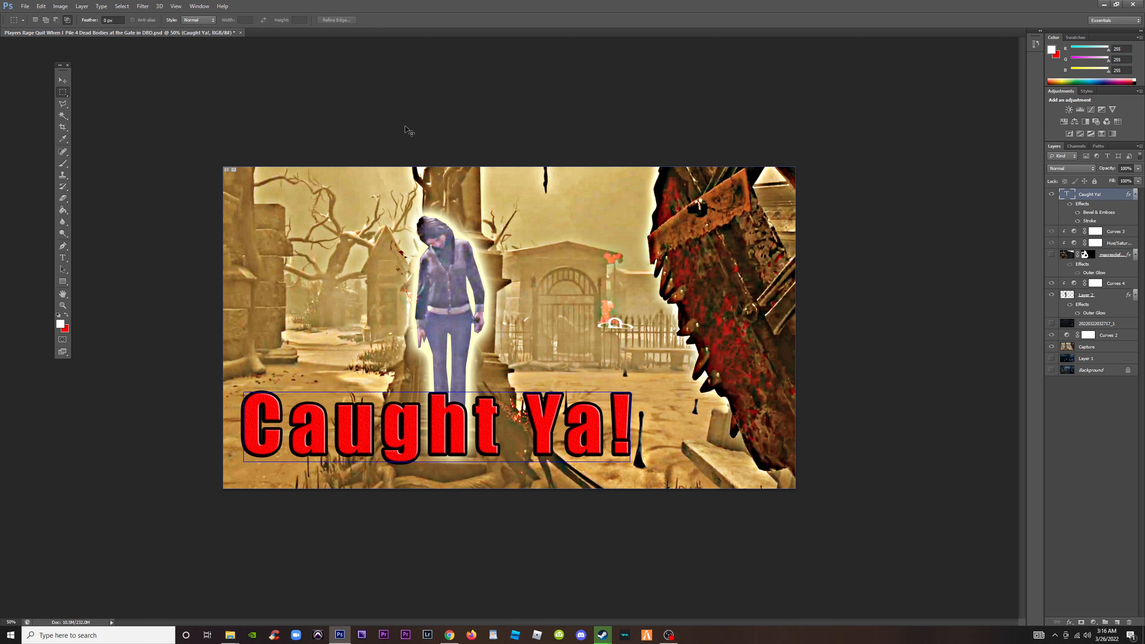
Hide the "Caught Ya!" headline layer, checking the thumbnail at a small preview size with and without it
scroll(410, 131, down, 6)
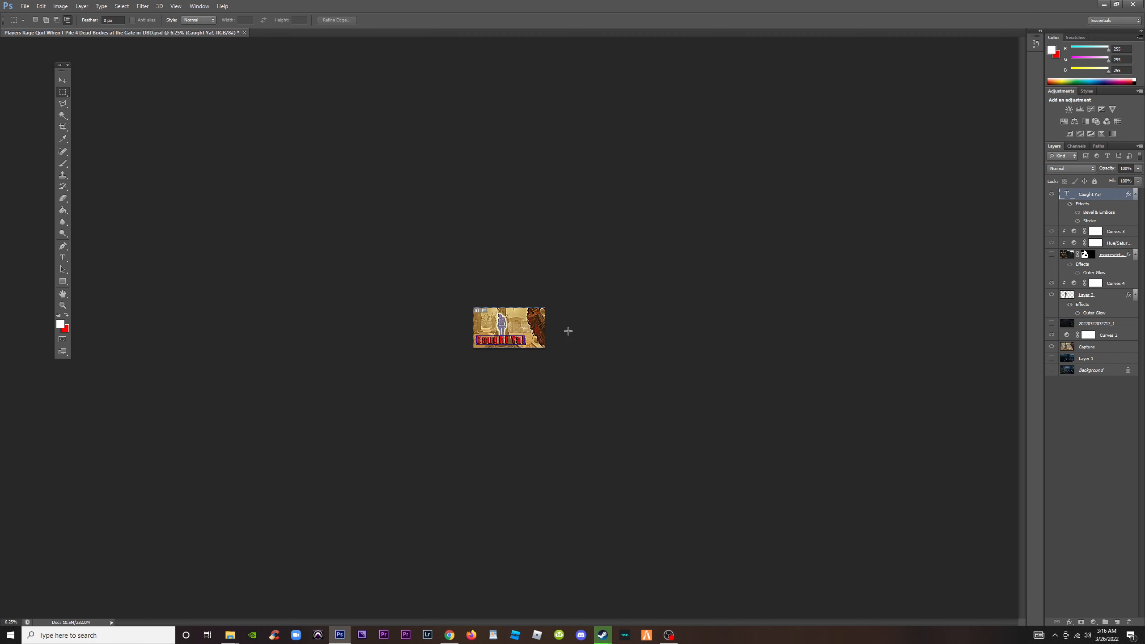
scroll(600, 357, up, 3)
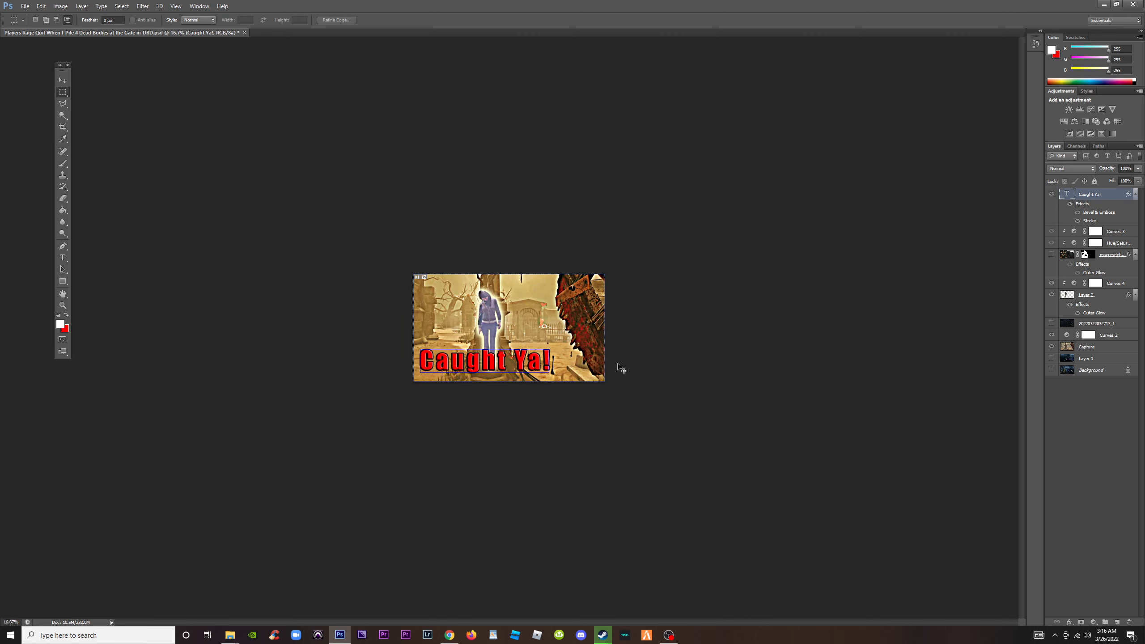
scroll(622, 368, up, 3)
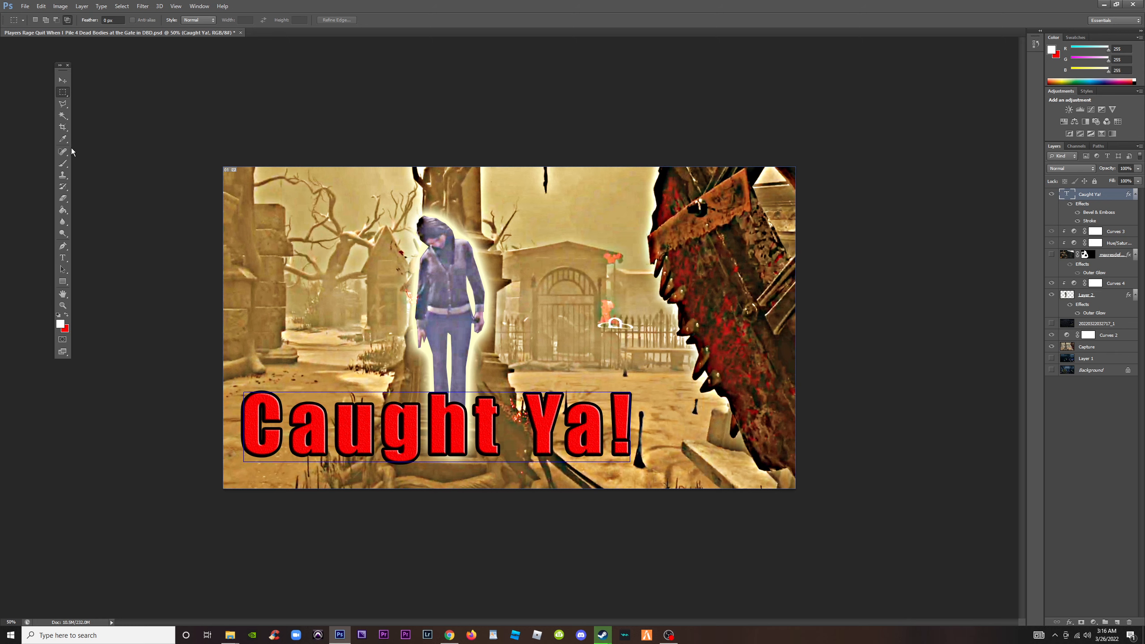
click(1052, 194)
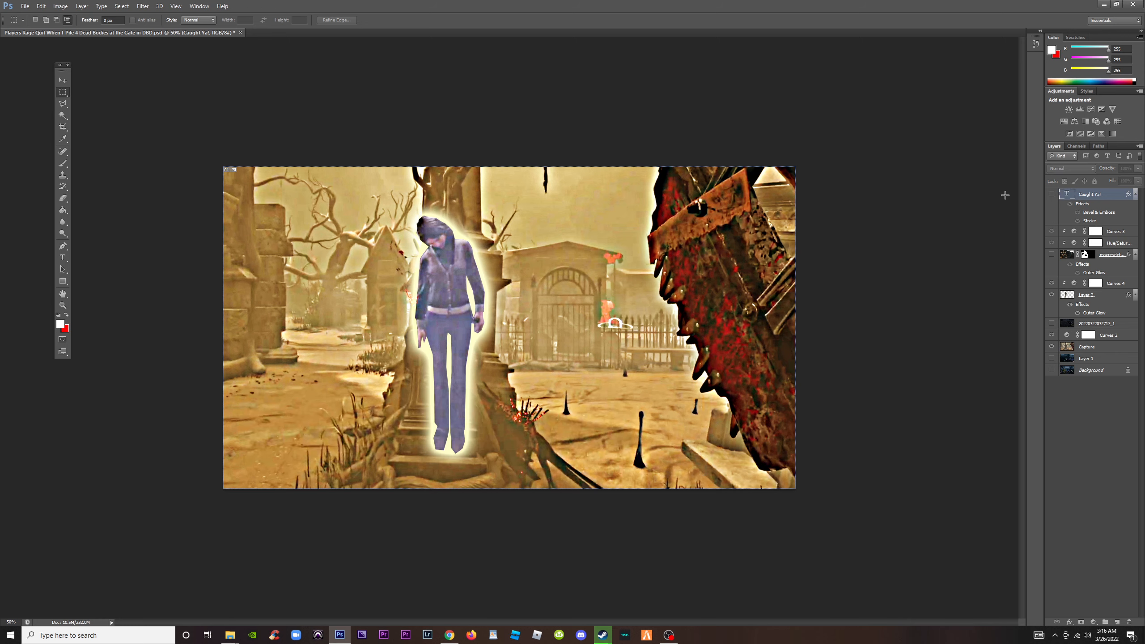
scroll(642, 447, down, 5)
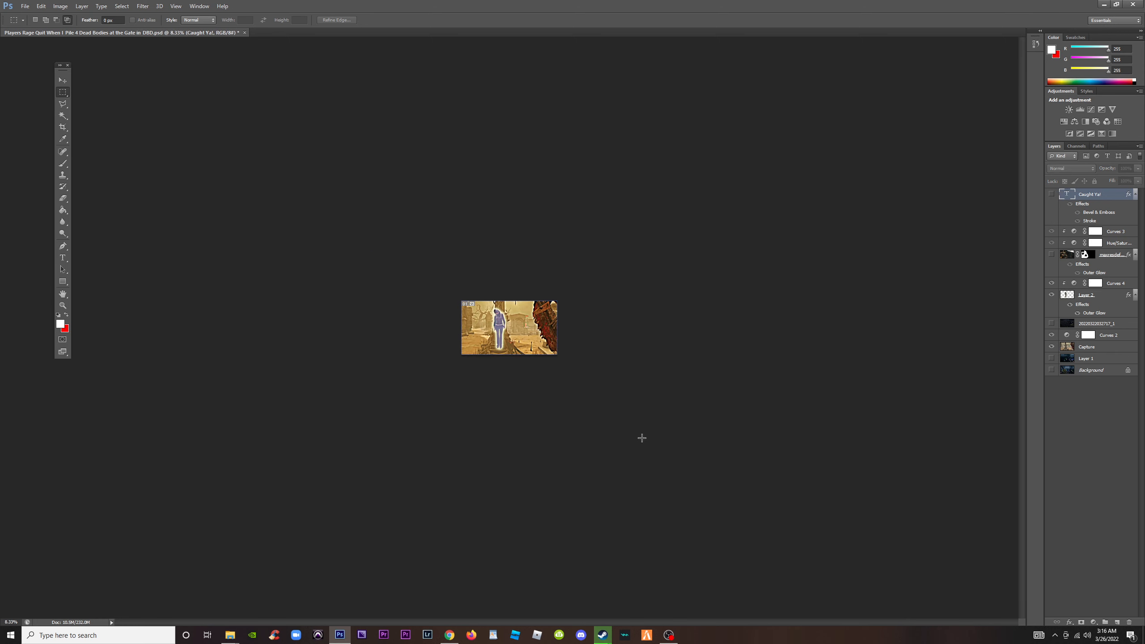
scroll(644, 440, up, 3)
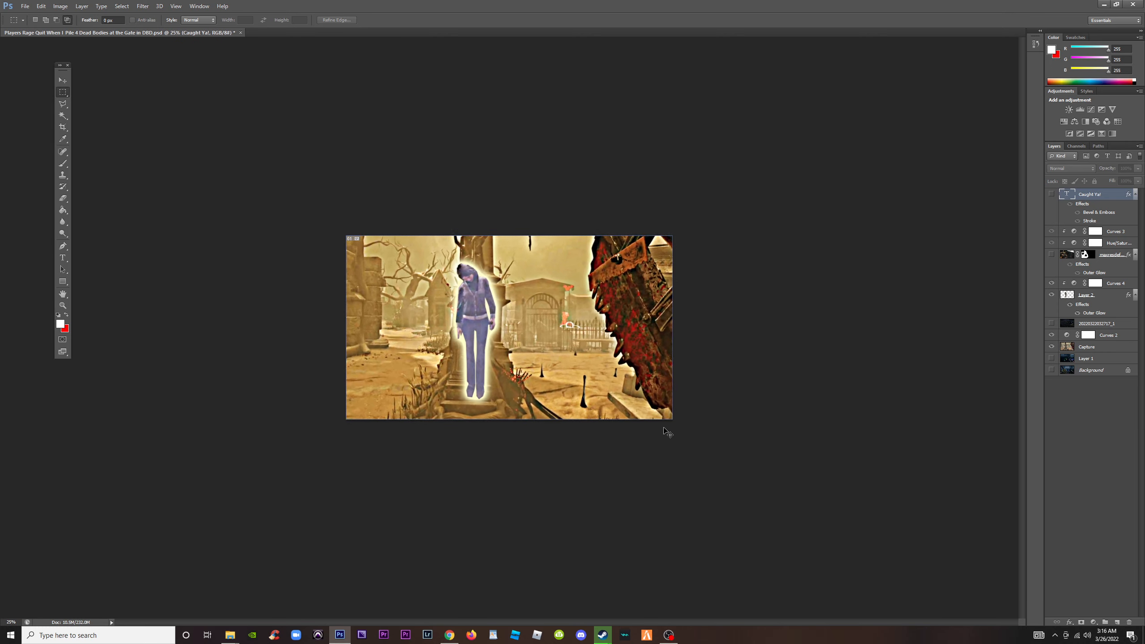
Tighten the survivor cutout's Outer Glow on Layer 2 by reducing its size and setting the spread to 0%
scroll(667, 432, up, 2)
click(1091, 296)
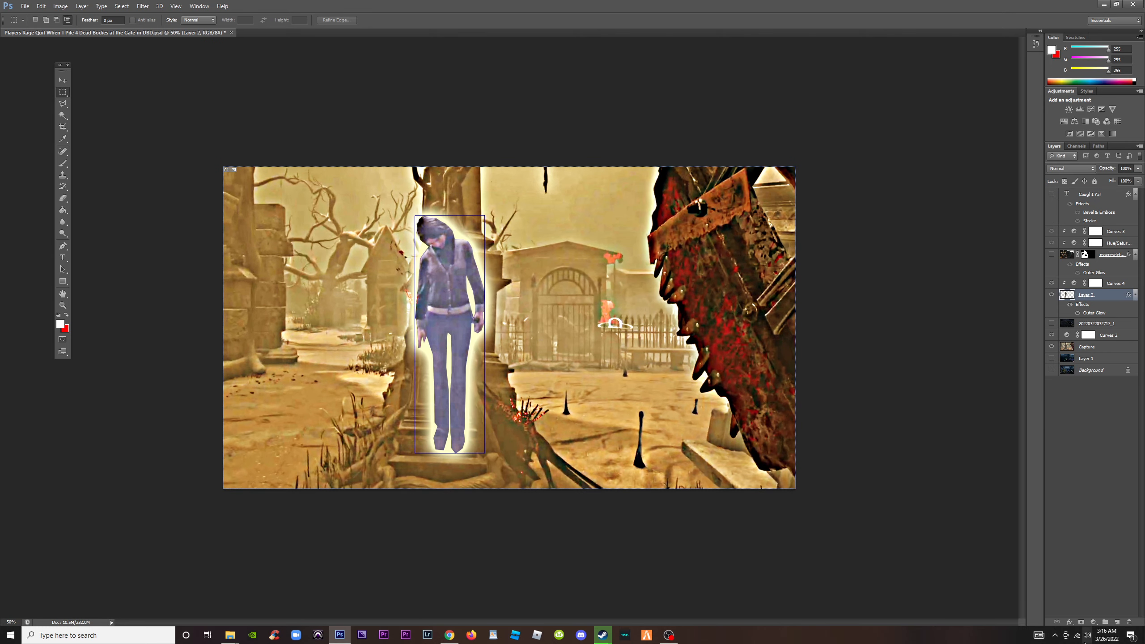
click(1070, 623)
click(1080, 602)
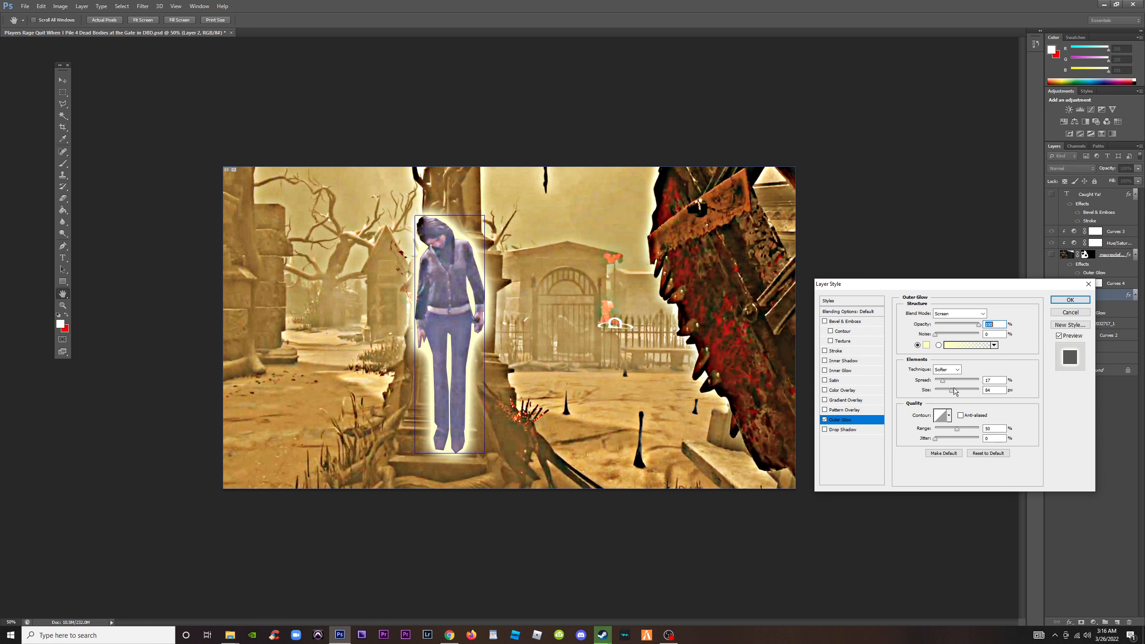
drag(953, 389, 944, 392)
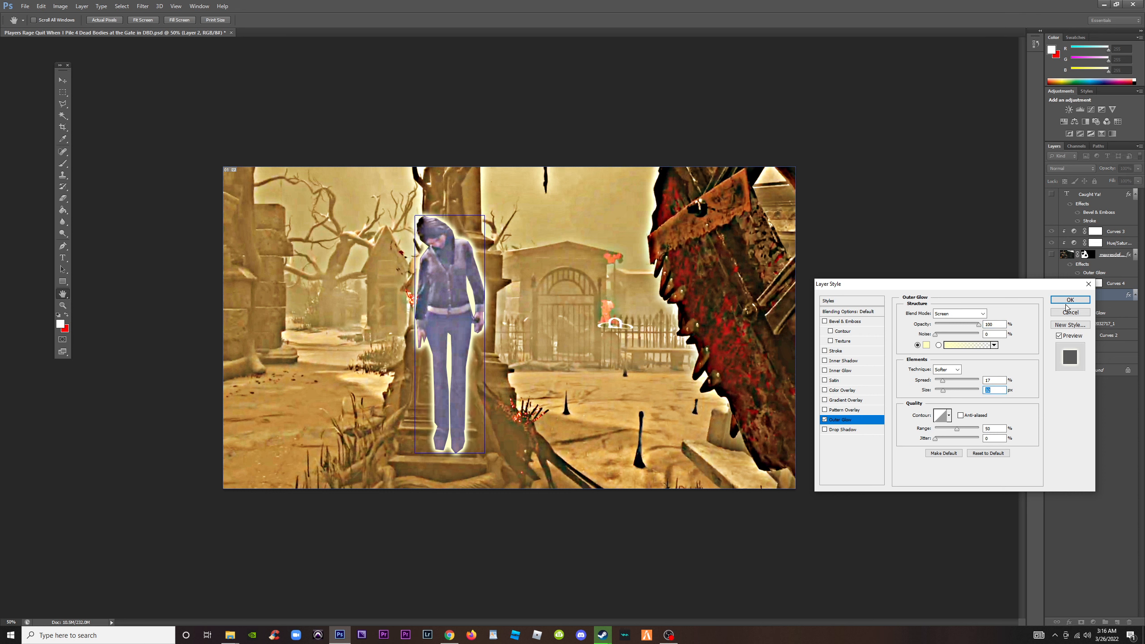
drag(943, 380, 948, 391)
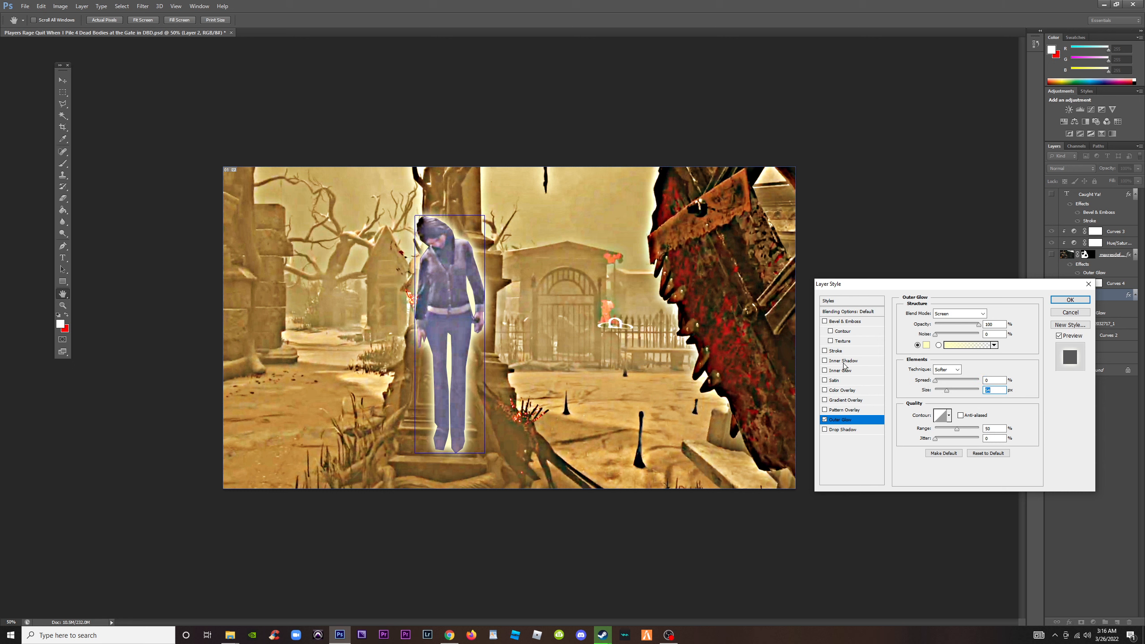
Try a 7 px black outside stroke around the survivor cutout, and switch it off again
click(825, 352)
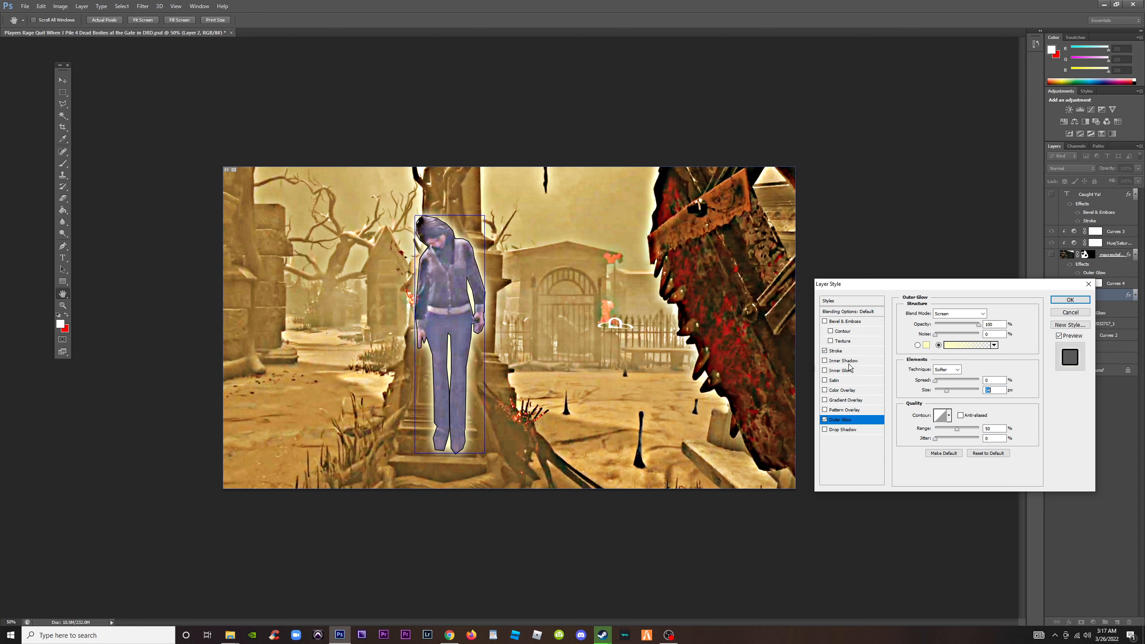
click(836, 351)
text(7)
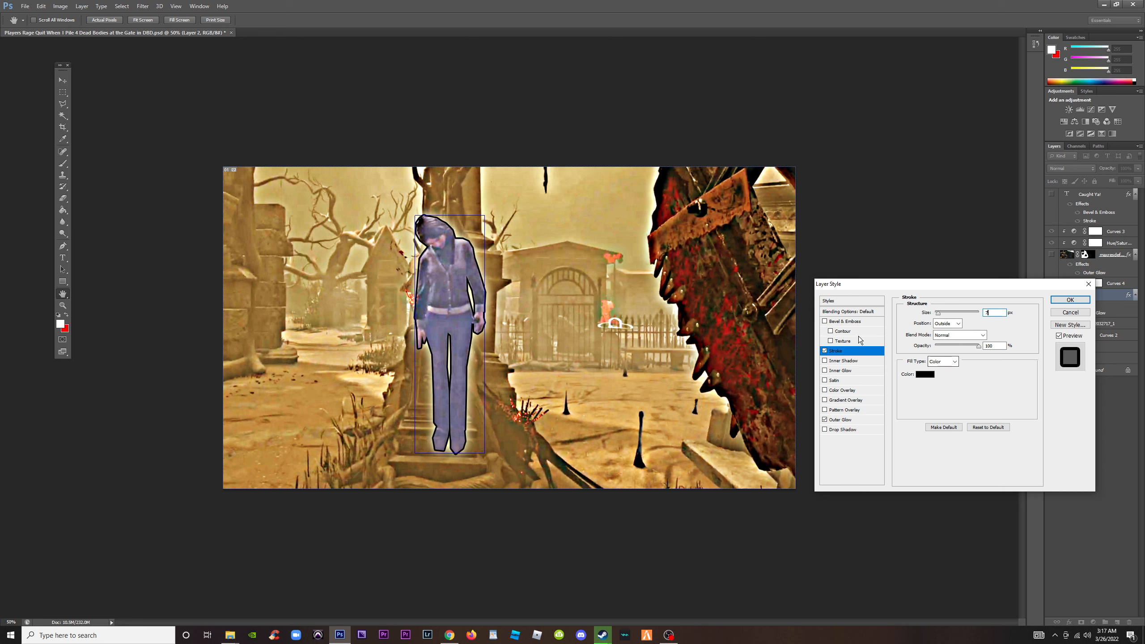
click(824, 351)
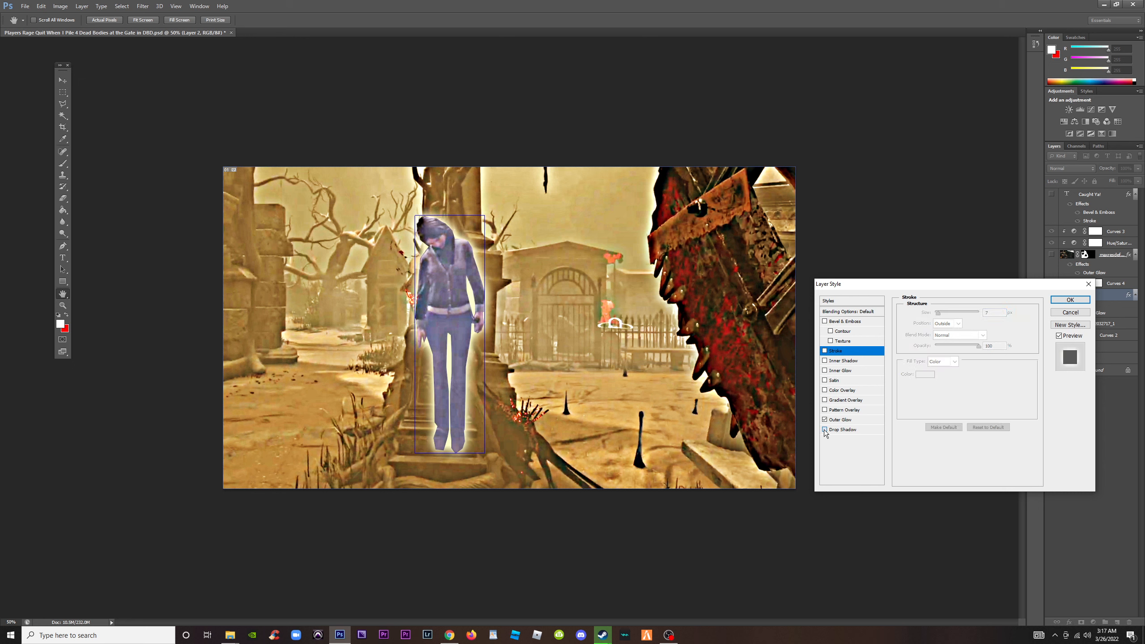
Try a drop shadow on the survivor cutout with 24% spread and 46 px size, shifting its offset, and switch it off again
click(845, 429)
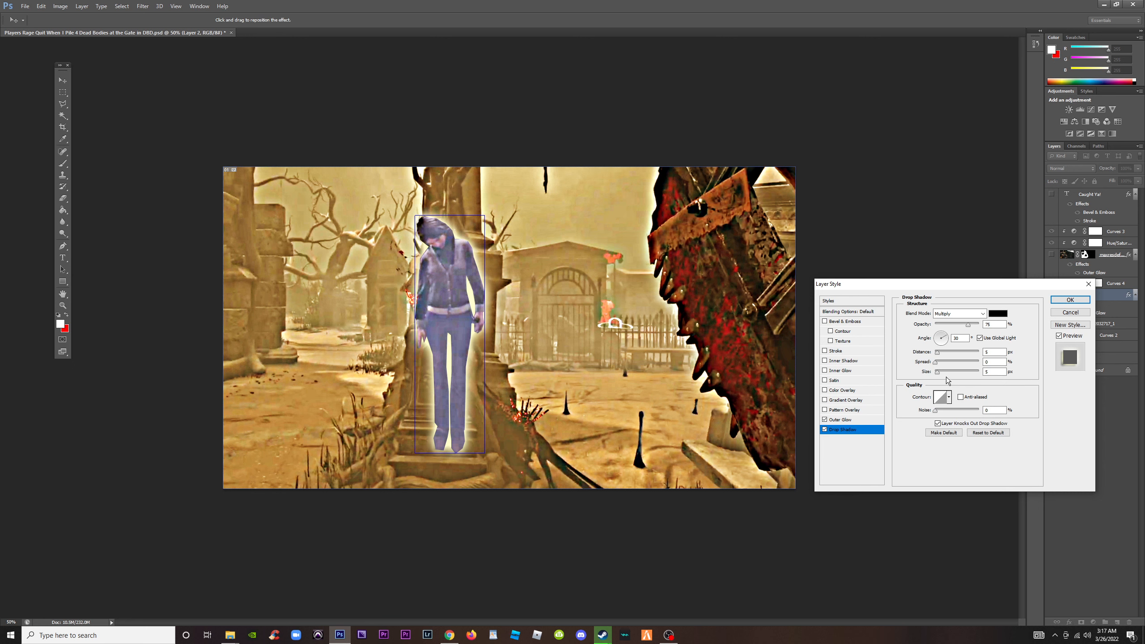
click(945, 371)
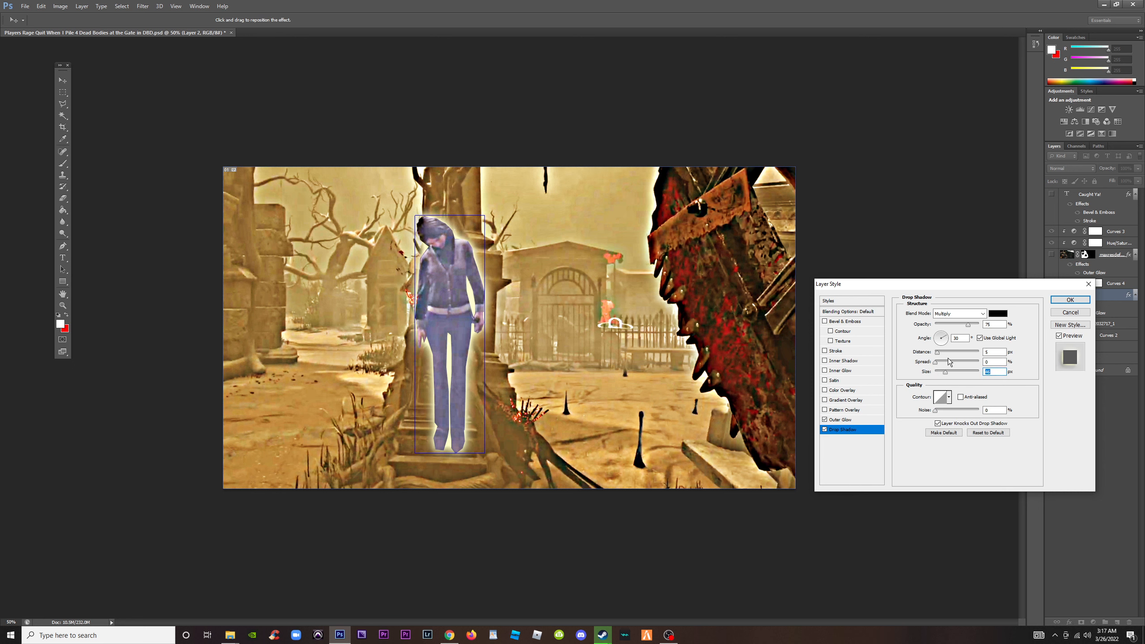
click(947, 362)
drag(949, 353, 954, 355)
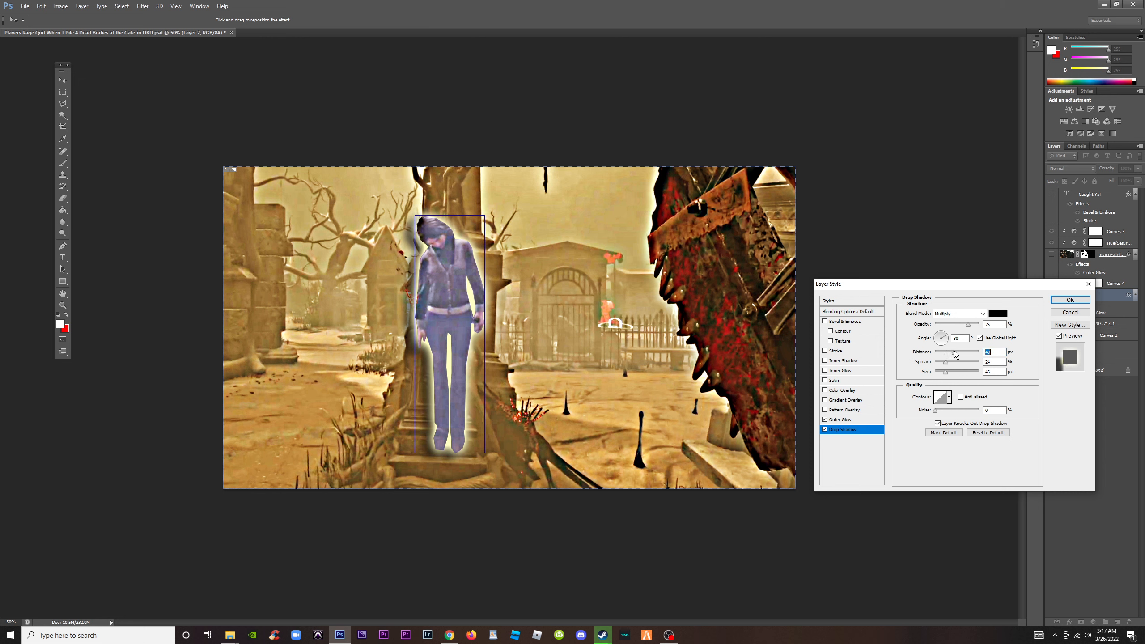
drag(425, 344, 433, 343)
click(825, 429)
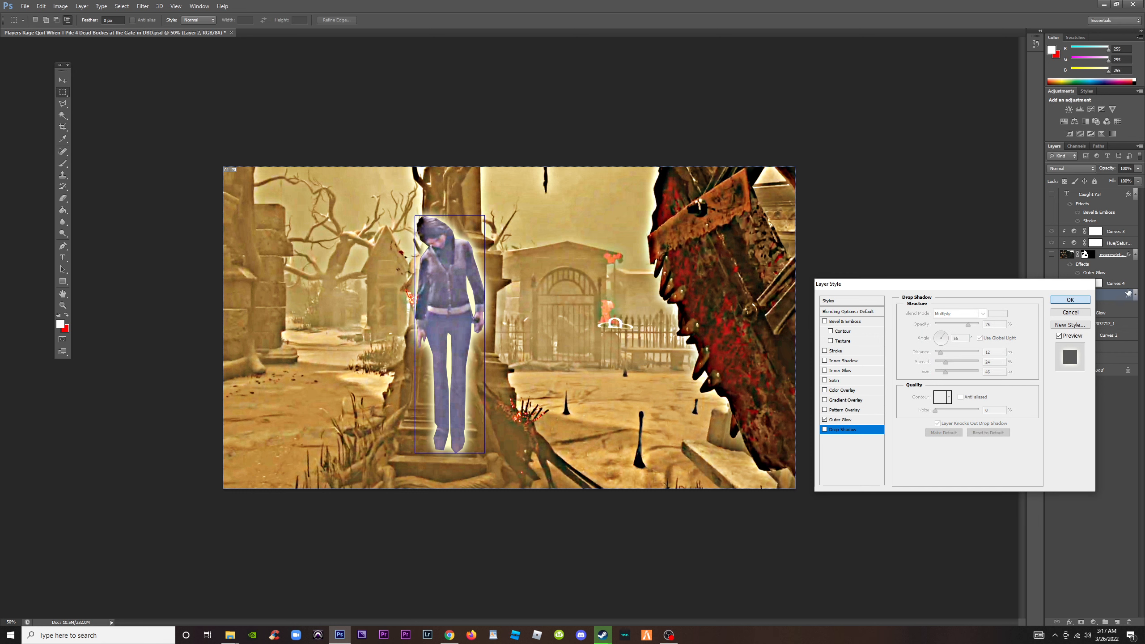
Compare the survivor with and without the Curves 4 adjustment, and lower its RGB curve midpoint slightly
click(1086, 299)
click(1052, 283)
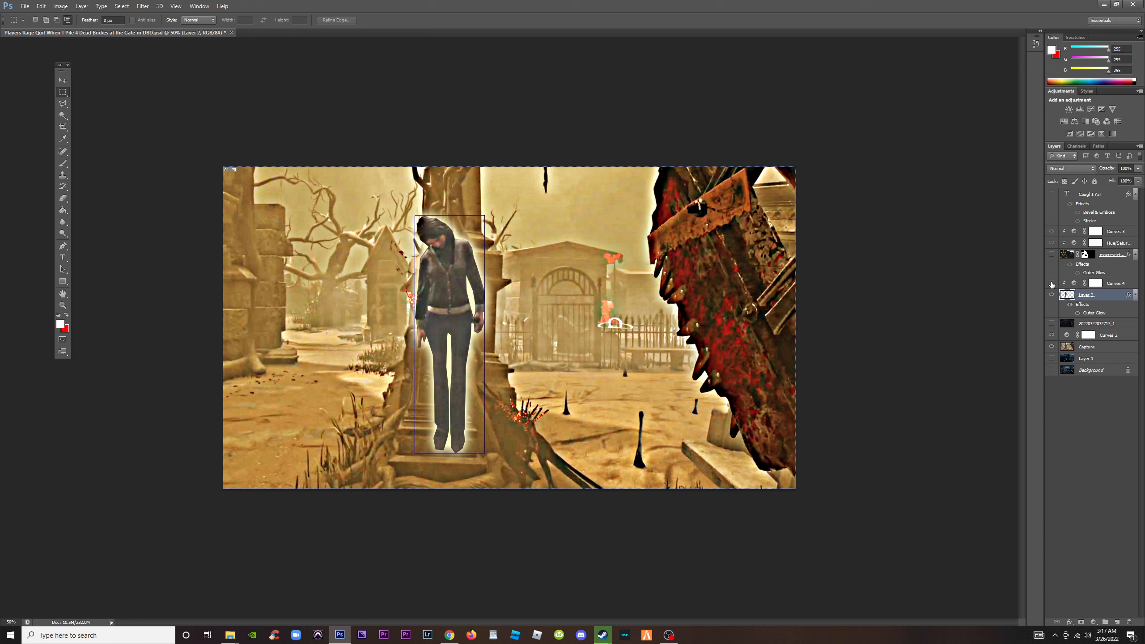
click(1051, 284)
double_click(1075, 284)
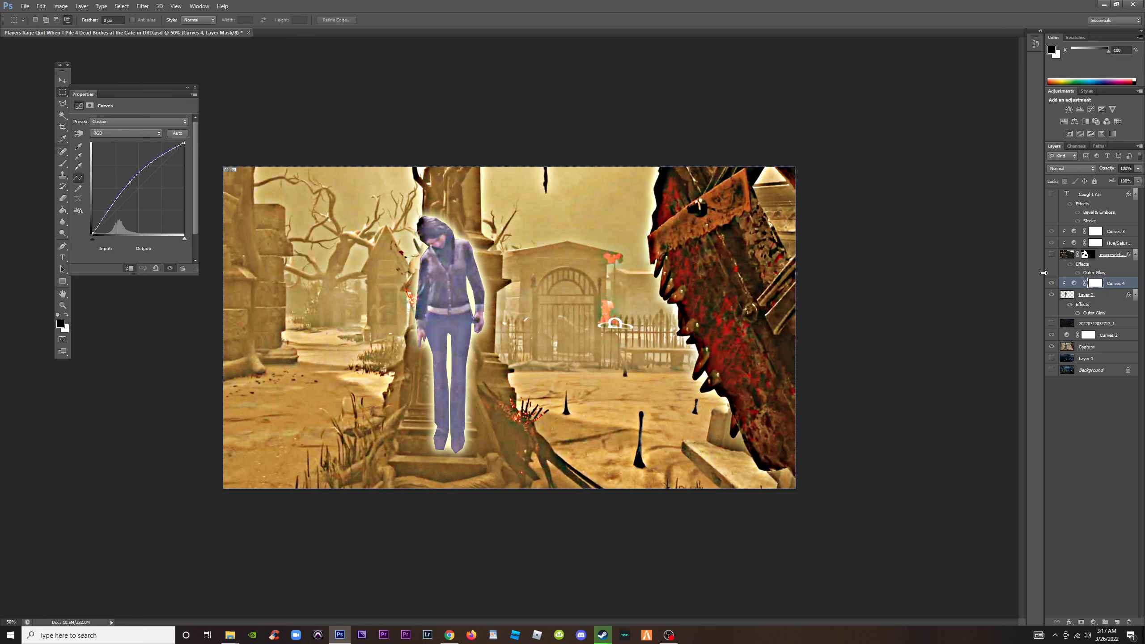
click(122, 132)
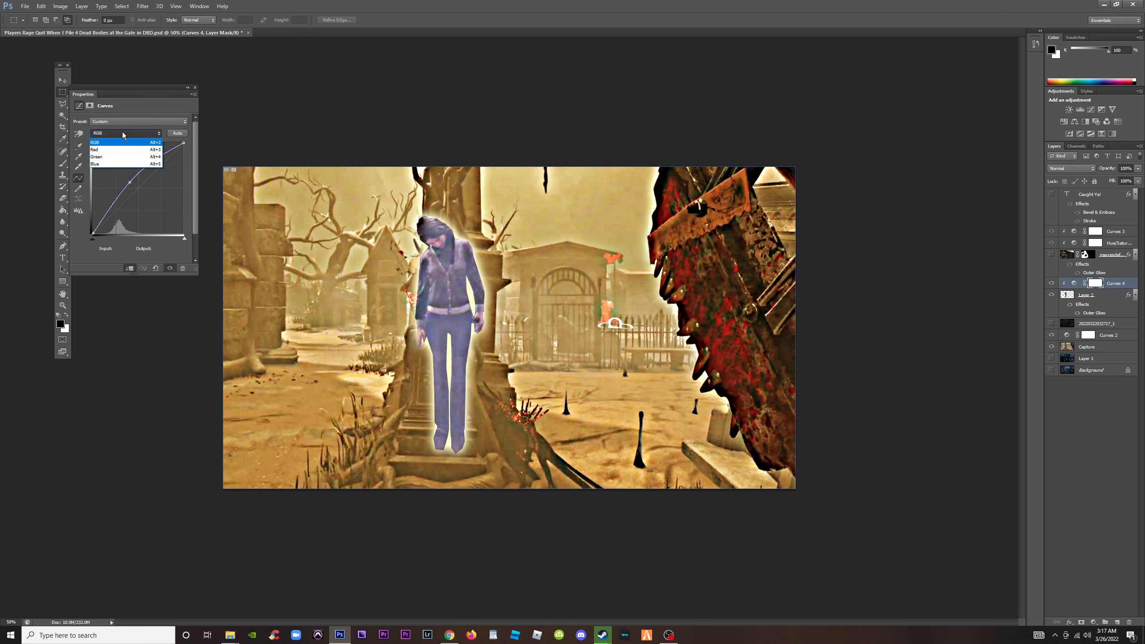
click(135, 101)
drag(128, 187, 131, 189)
Adjust the individual colour channel curves of Curves 4 to shift the survivor from purple towards a more neutral blue
click(140, 132)
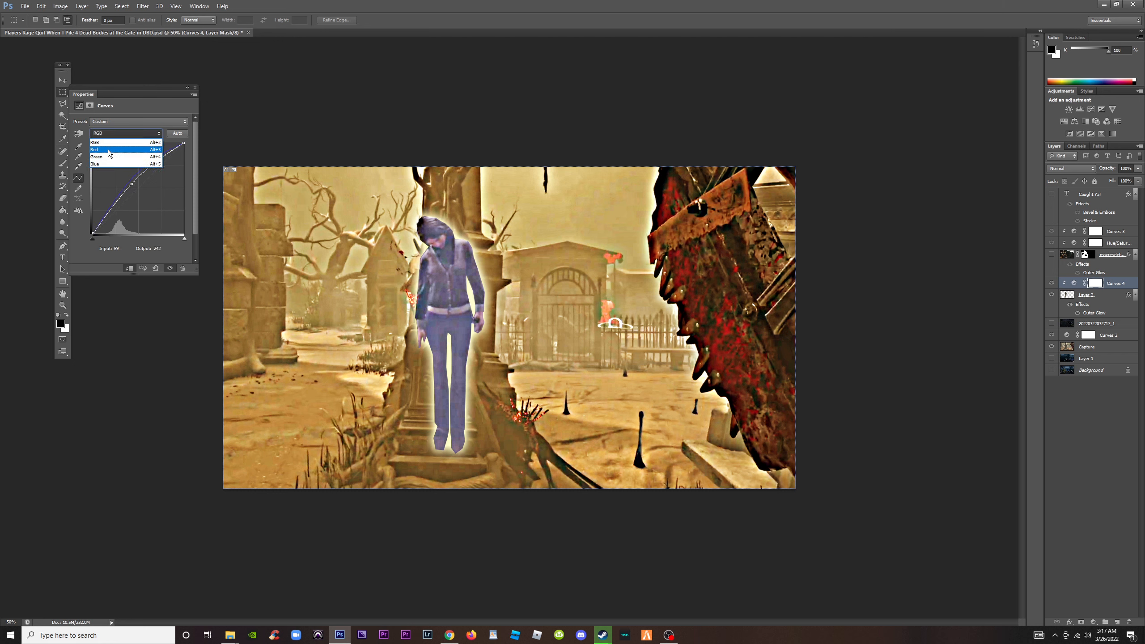
click(108, 158)
mouse_move(133, 184)
mouse_down()
mouse_move(121, 172)
mouse_move(139, 191)
mouse_up()
click(128, 136)
click(111, 150)
click(195, 88)
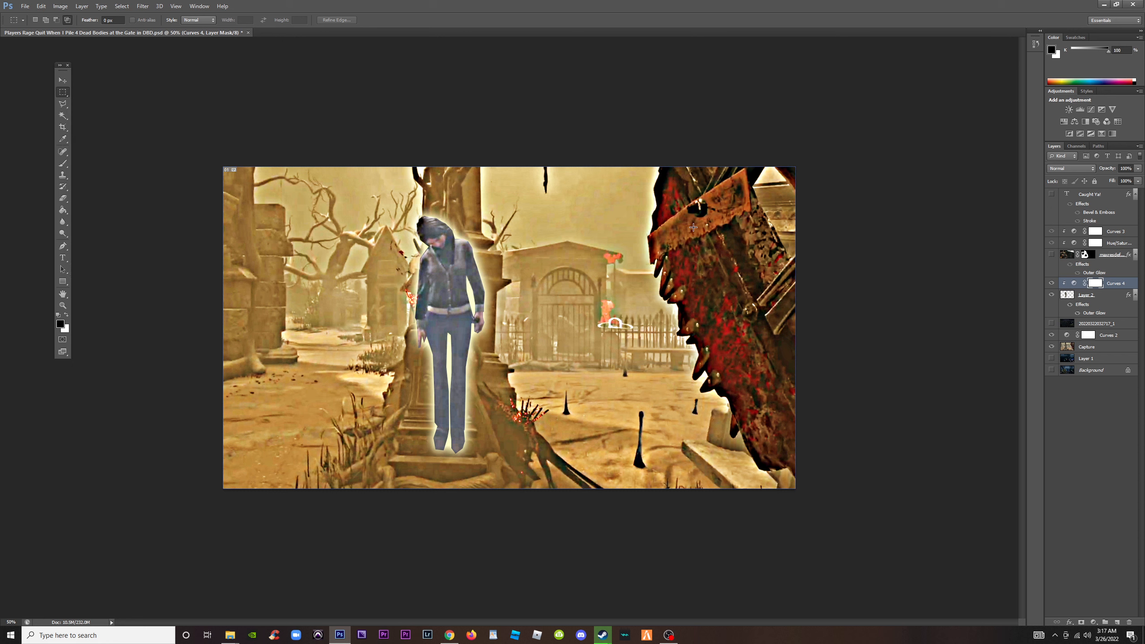
Enlarge the survivor cutout on Layer 2 with Free Transform, extending it upward and then downward along the pillar, and commit it
click(1088, 297)
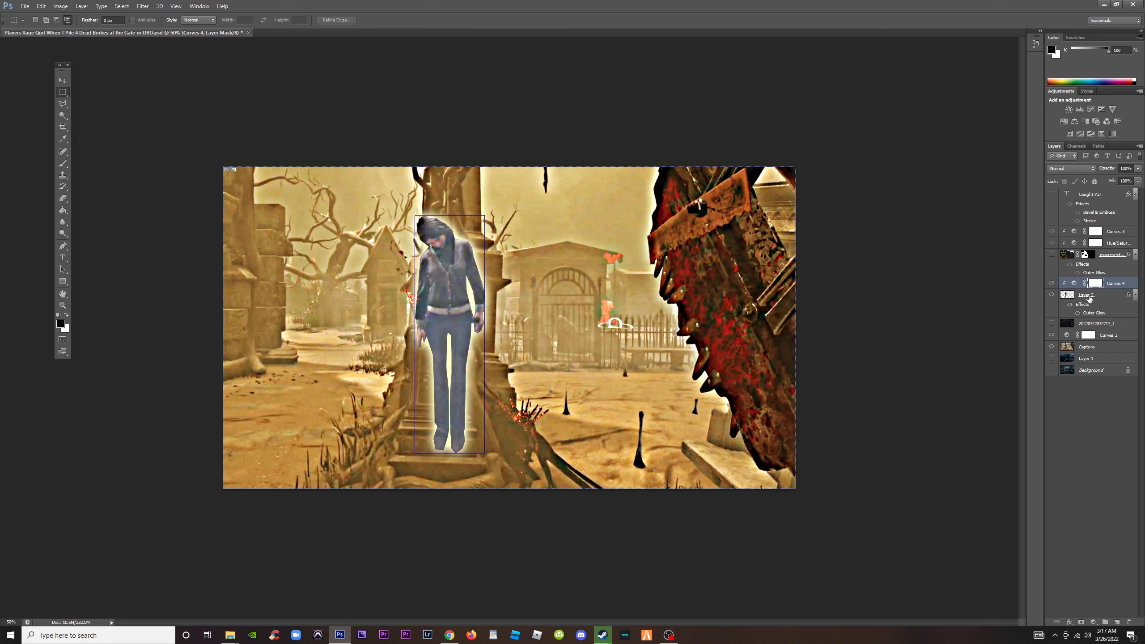
key(ctrl+t)
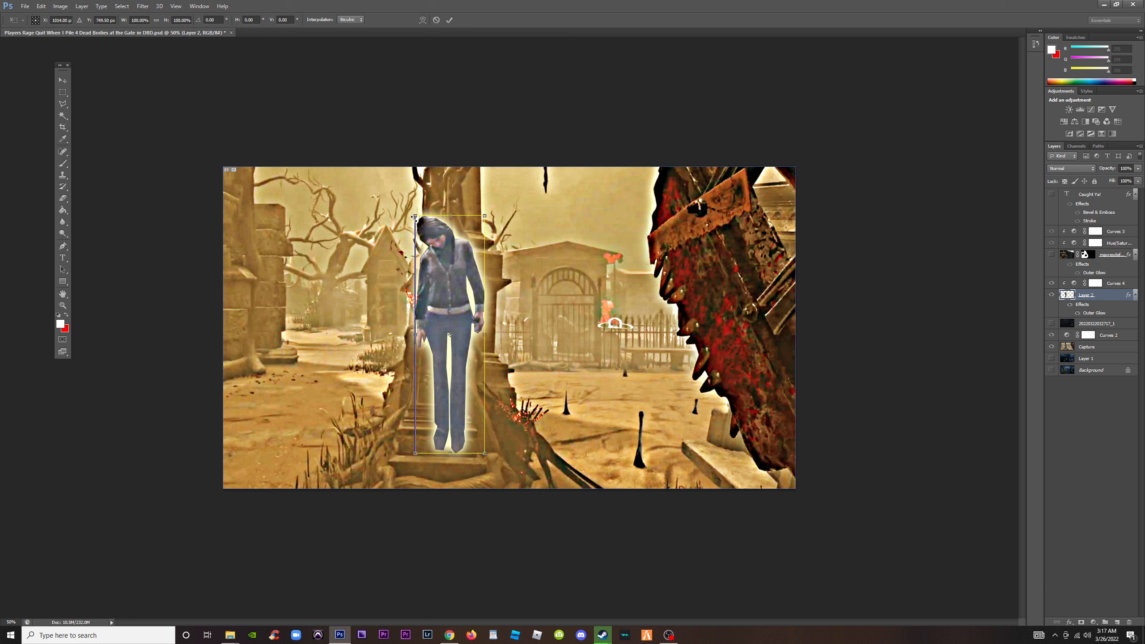
drag(415, 217, 409, 195)
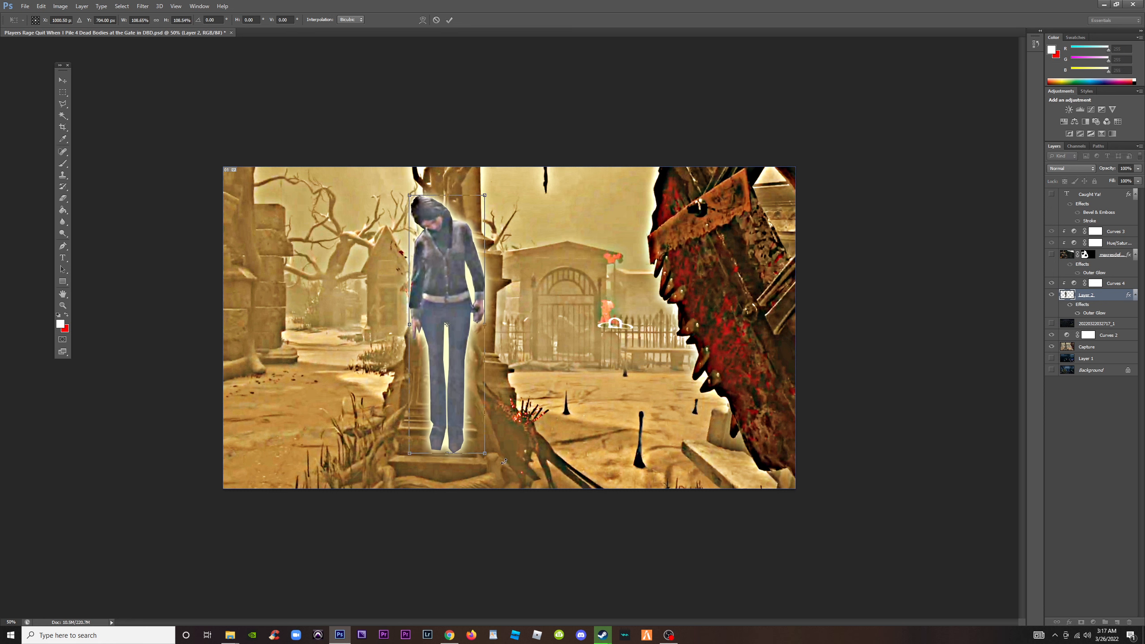
drag(483, 454, 496, 471)
key(Return)
key(m)
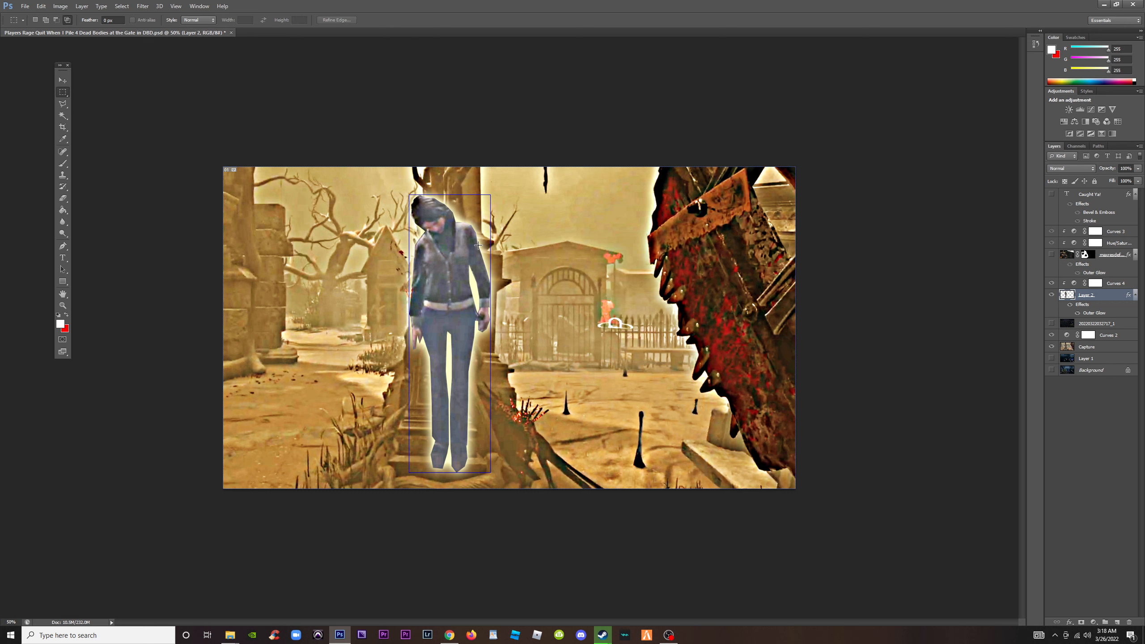
Check the enlarged survivor at several preview sizes and show the "Caught Ya!" headline layer again
key(ctrl+minus)
key(ctrl+minus)
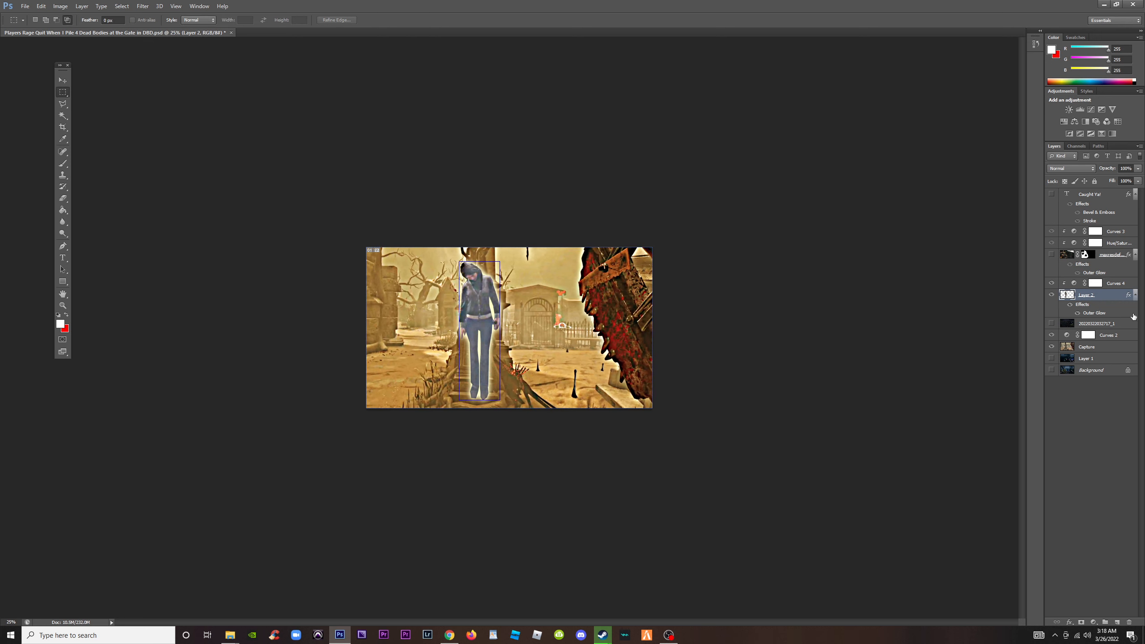
click(1117, 284)
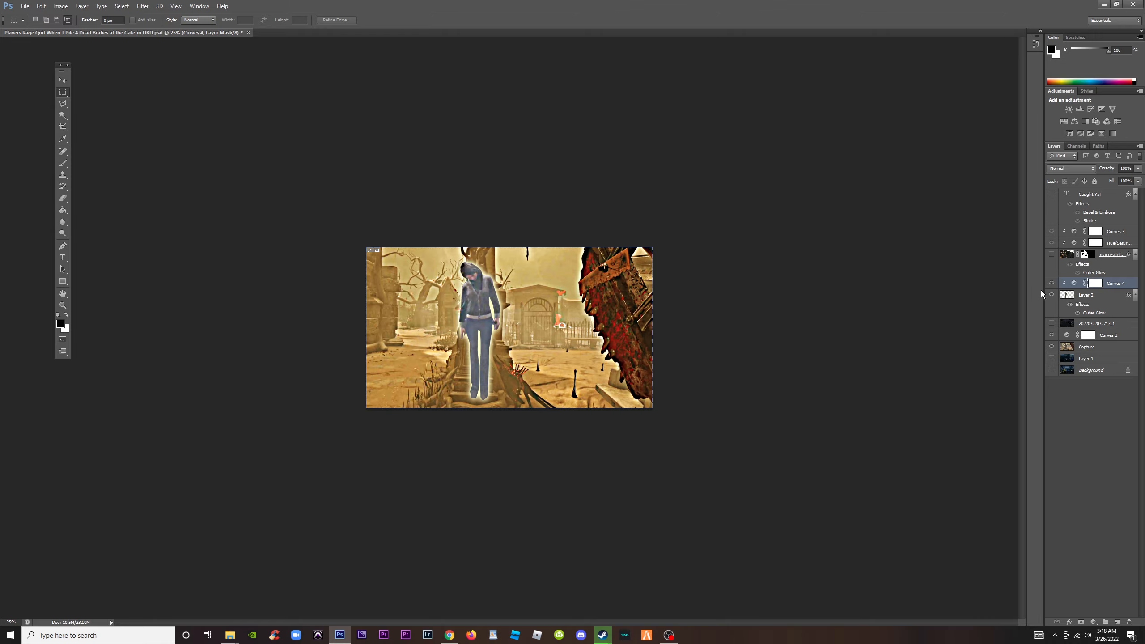
key(ctrl+1)
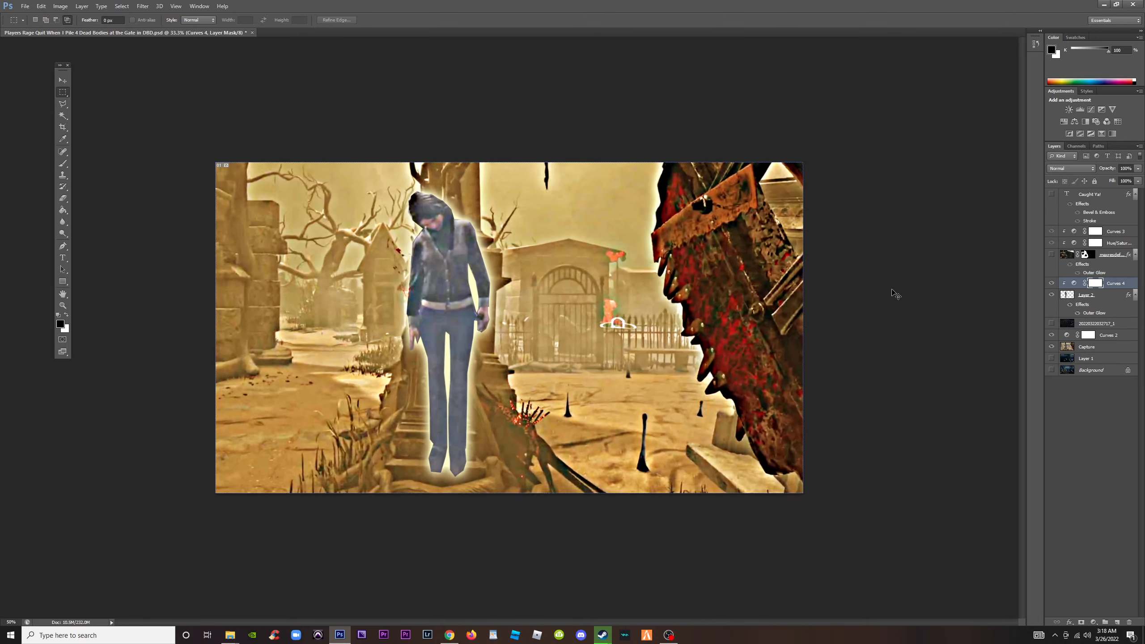
key(ctrl+minus)
key(ctrl+minus)
key(ctrl+minus)
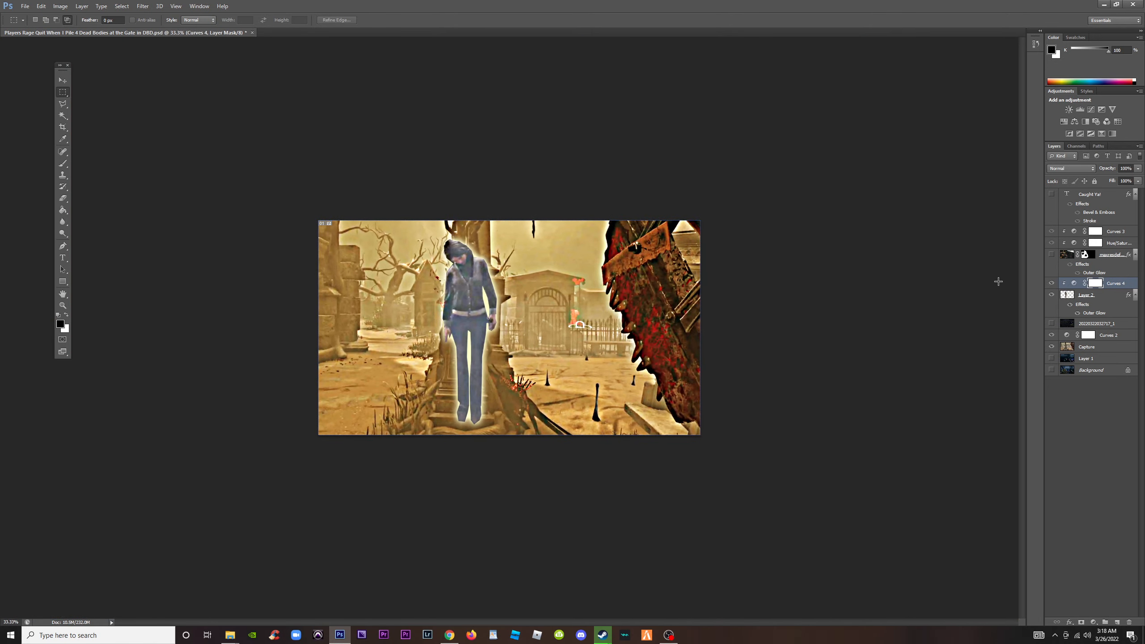
click(1052, 195)
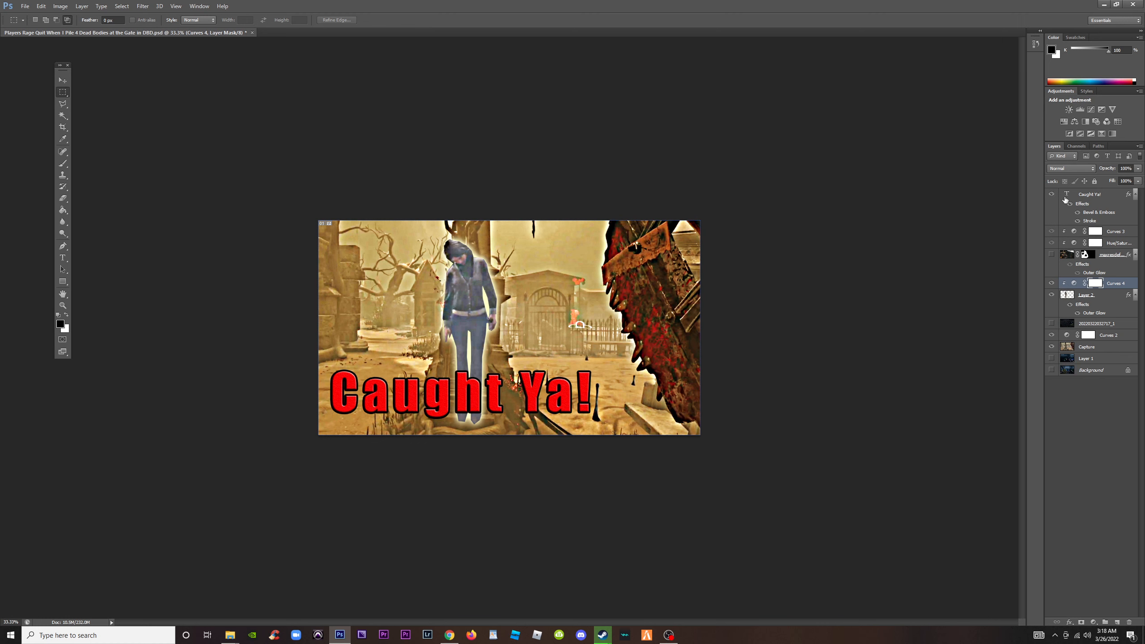
Replace the headline text "Caught Ya!" with "CAUGHT!" in capitals, trying "CAPTURE" on the way
double_click(1068, 194)
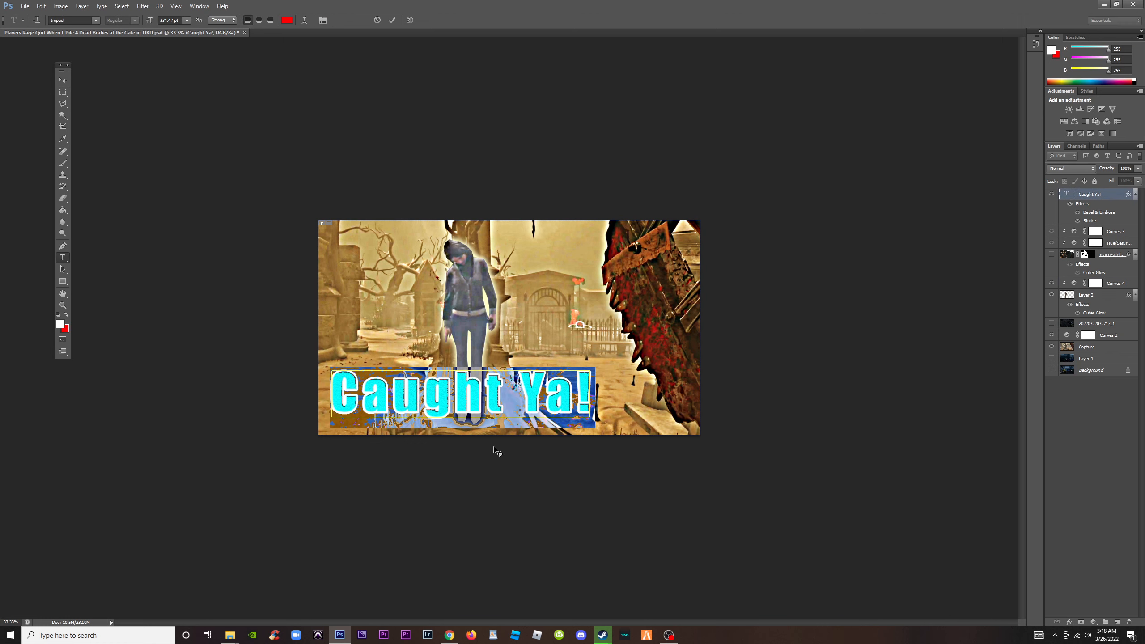
text(Ca)
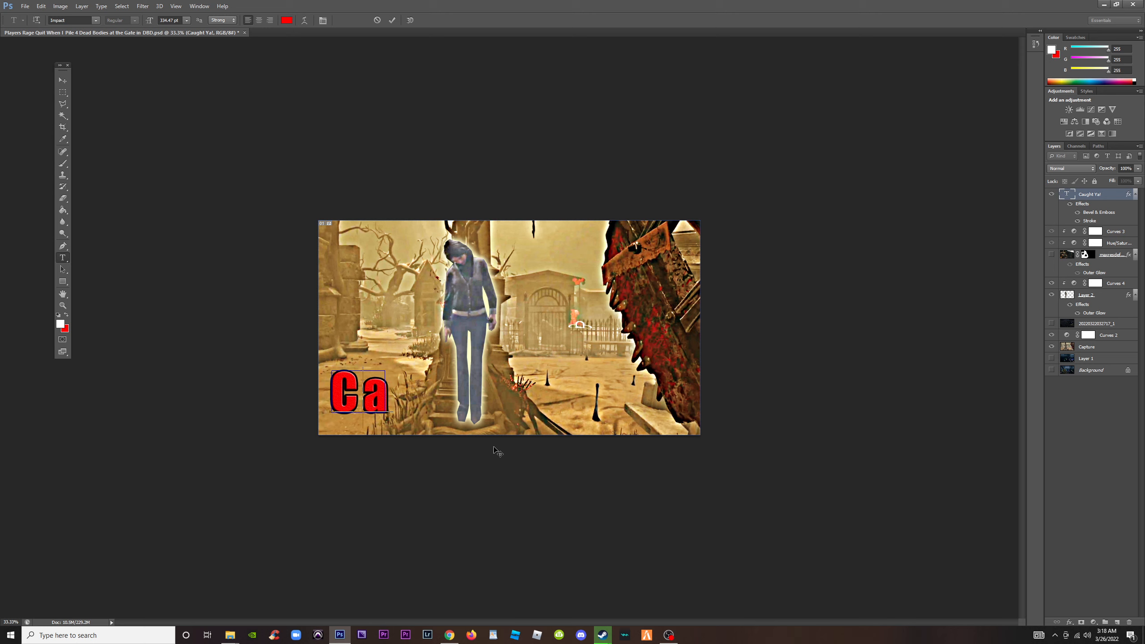
key(BackSpace)
text(APTURE)
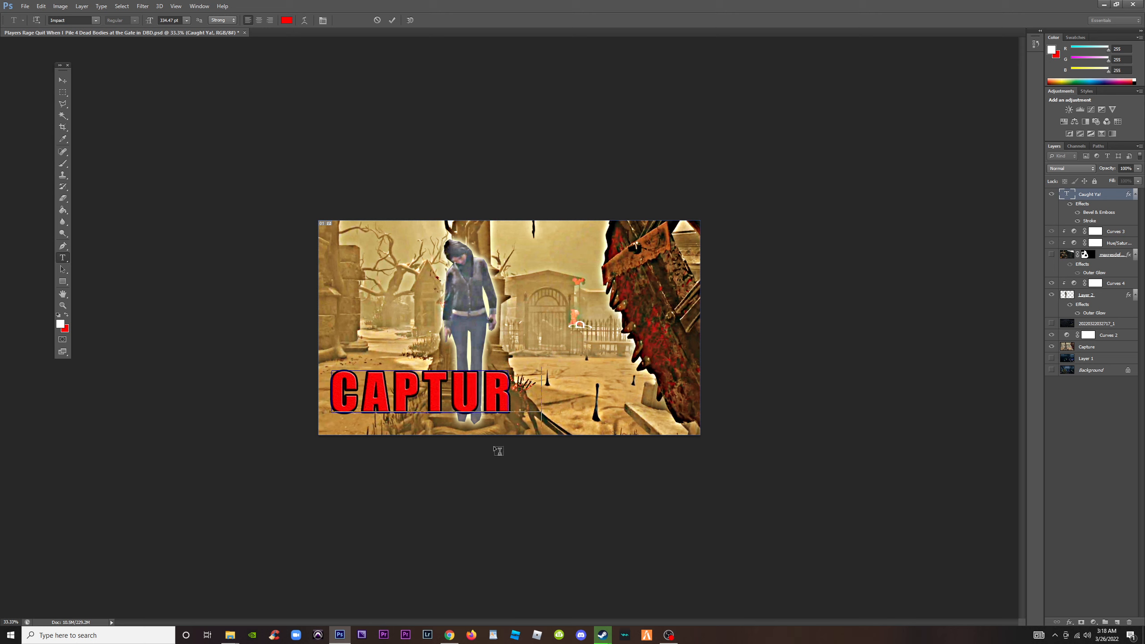
key(BackSpace)
key(BackSpace)
key(BackSpace)
key(BackSpace)
key(BackSpace)
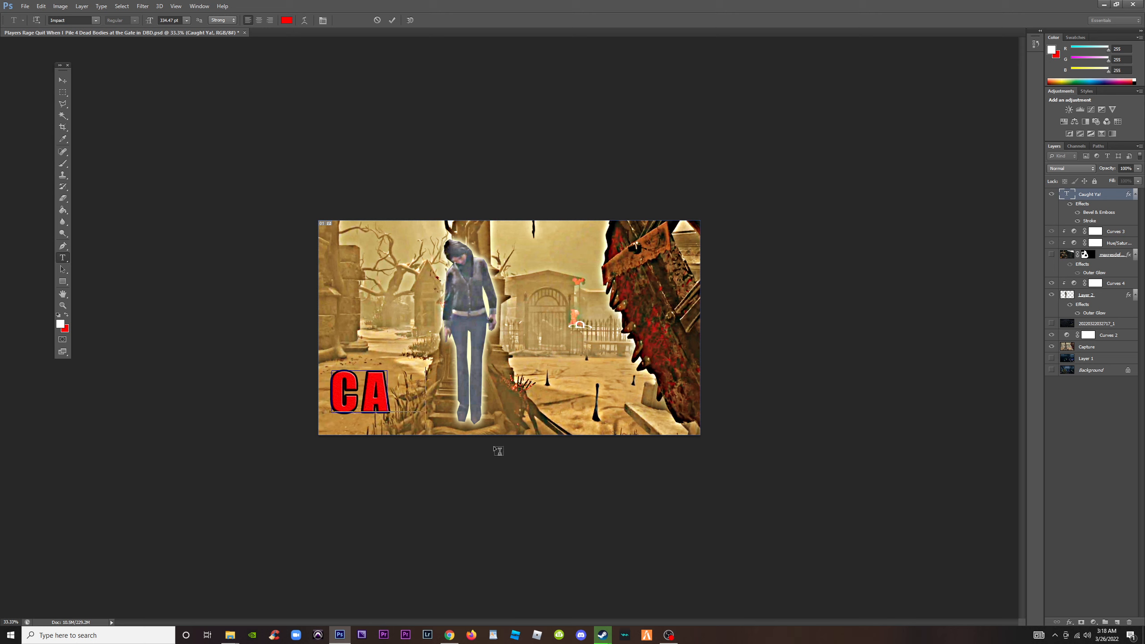
text(UGHT)
key(BackSpace)
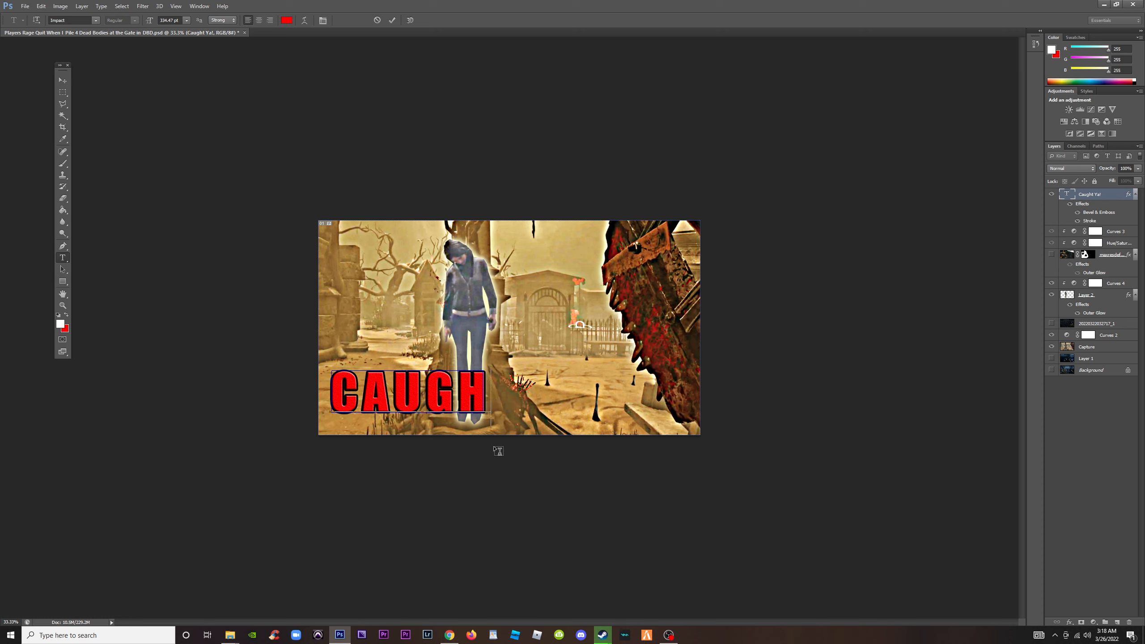
text(T!)
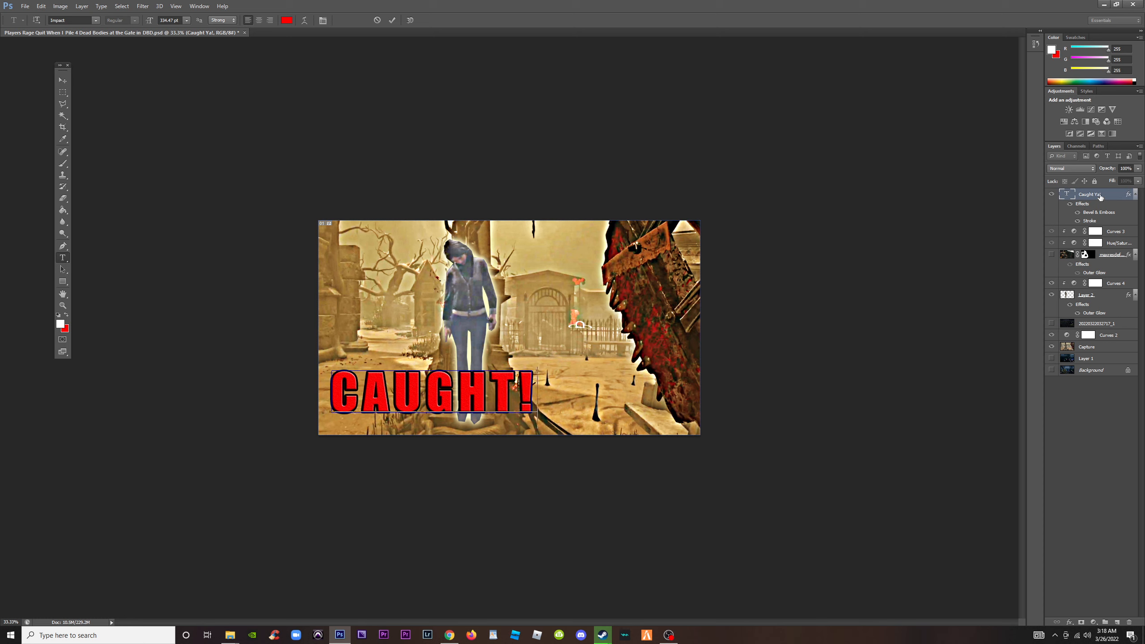
Recolour the "CAUGHT!" headline lime green (aeff00), trying yellow (fff000) on the way, and commit it
key(ctrl+a)
click(287, 21)
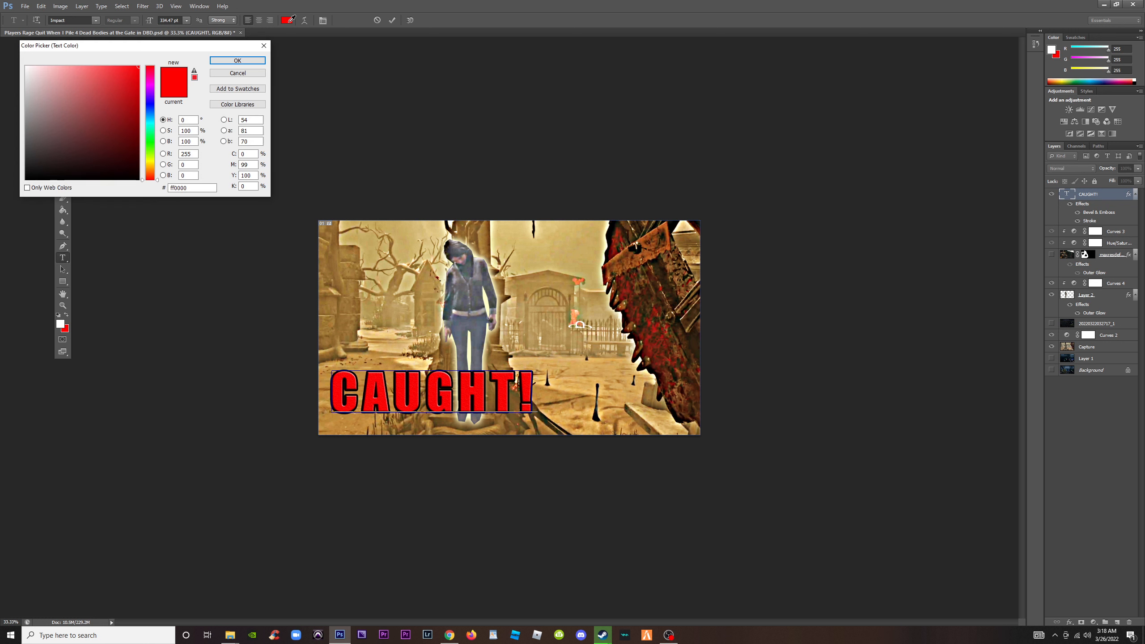
click(116, 133)
click(152, 161)
drag(153, 161, 206, 11)
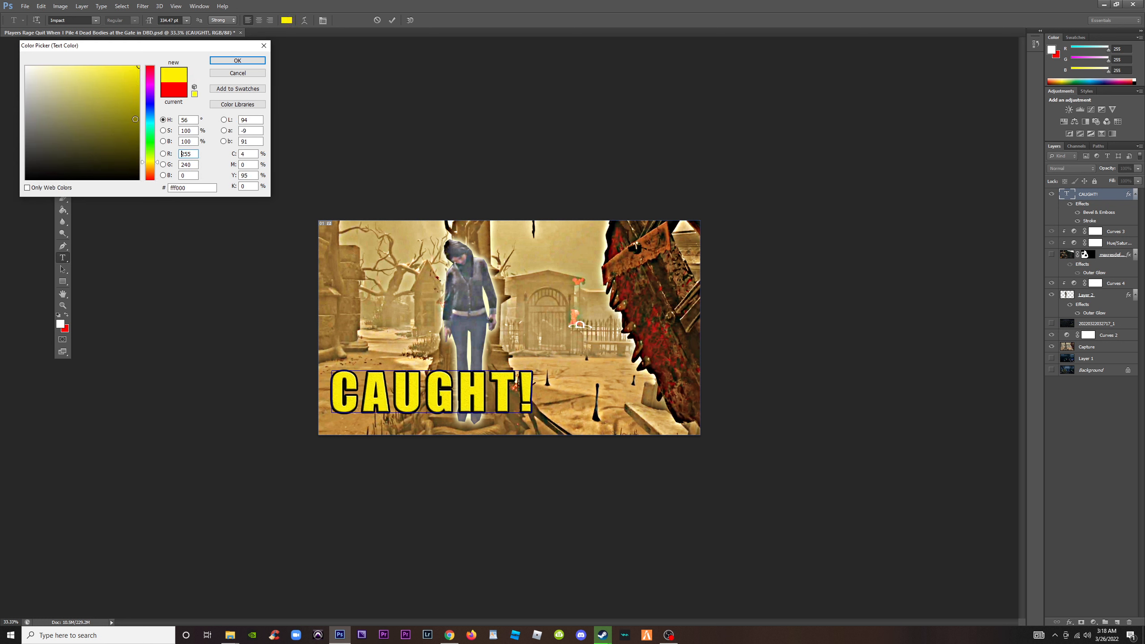
mouse_move(135, 119)
mouse_down()
mouse_move(88, 50)
mouse_move(103, 83)
mouse_move(199, 53)
mouse_up()
drag(145, 170, 145, 156)
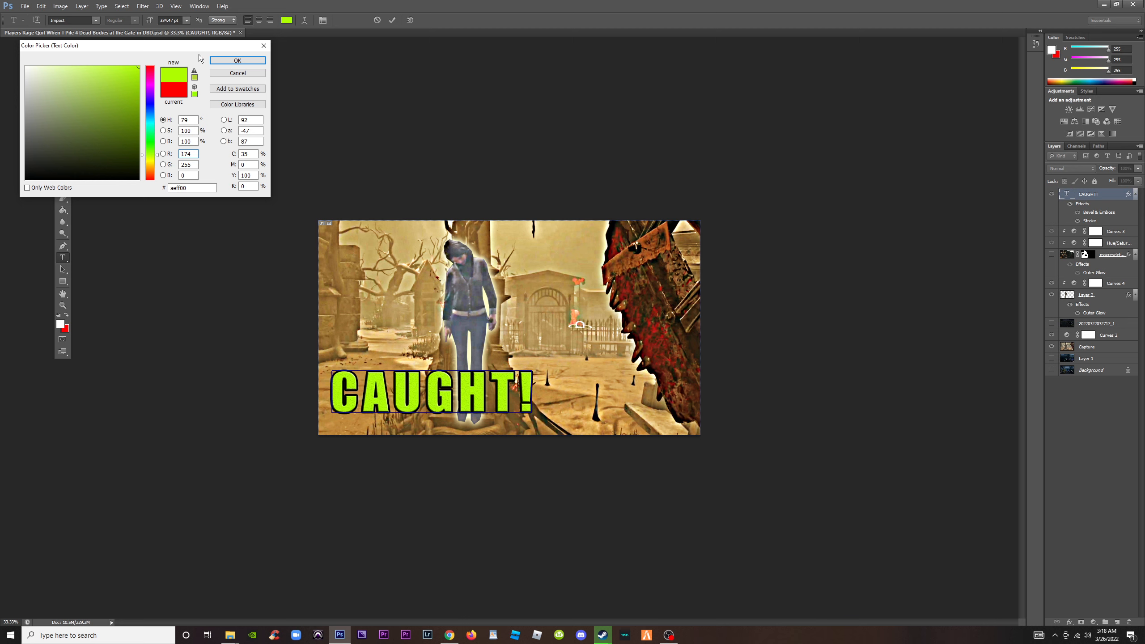
click(233, 62)
click(62, 80)
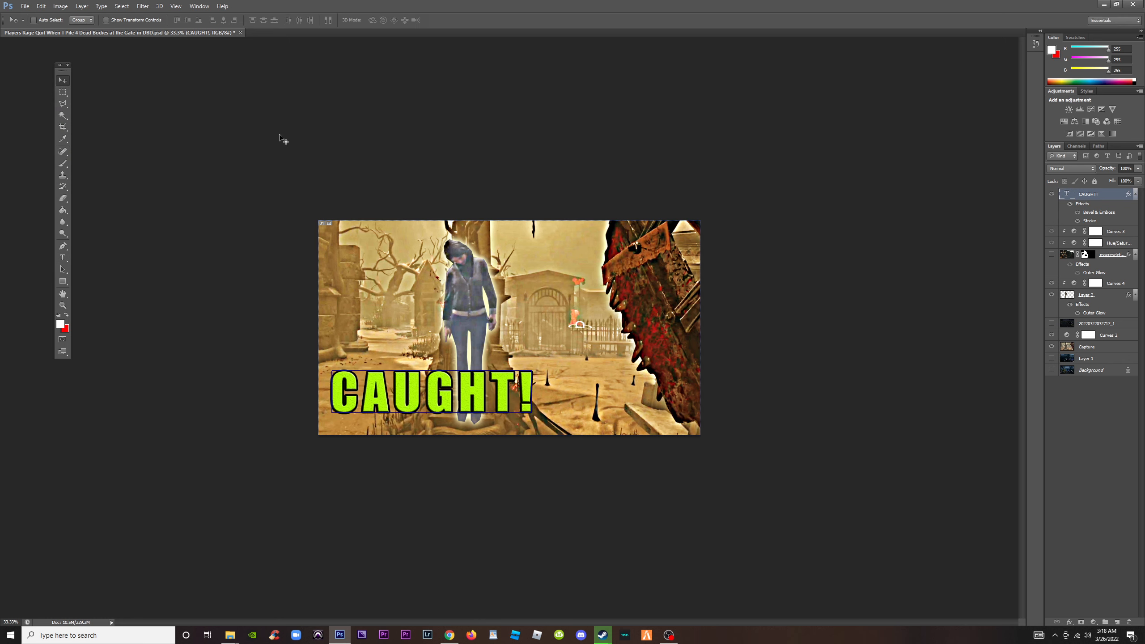
Examine the whole thumbnail with the lime green headline at several reduced and enlarged preview sizes
click(63, 93)
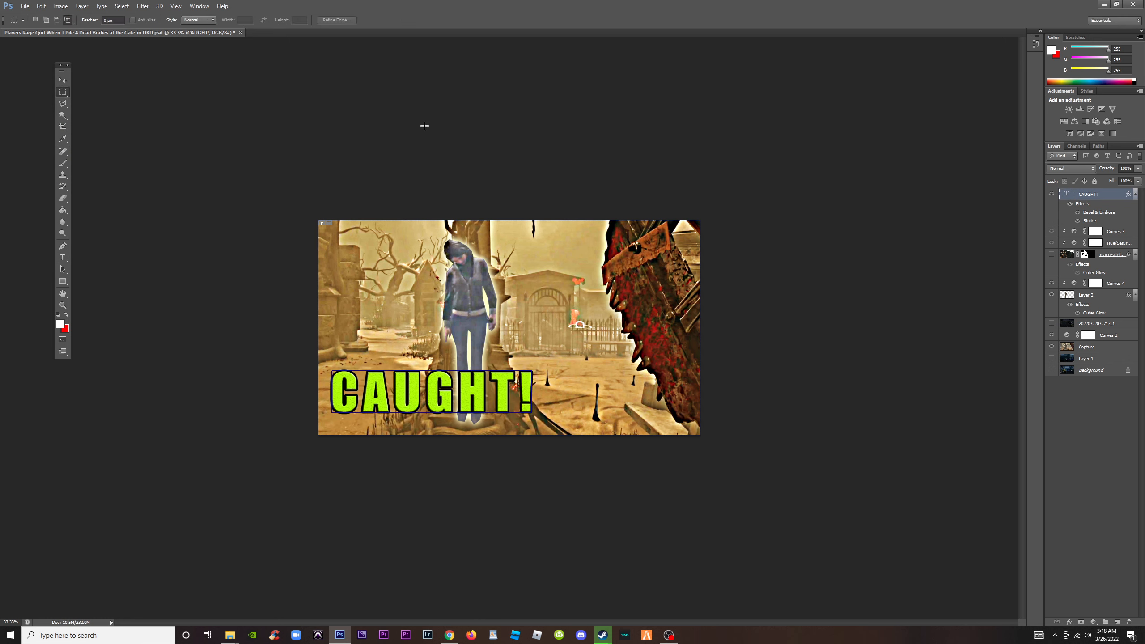
click(56, 83)
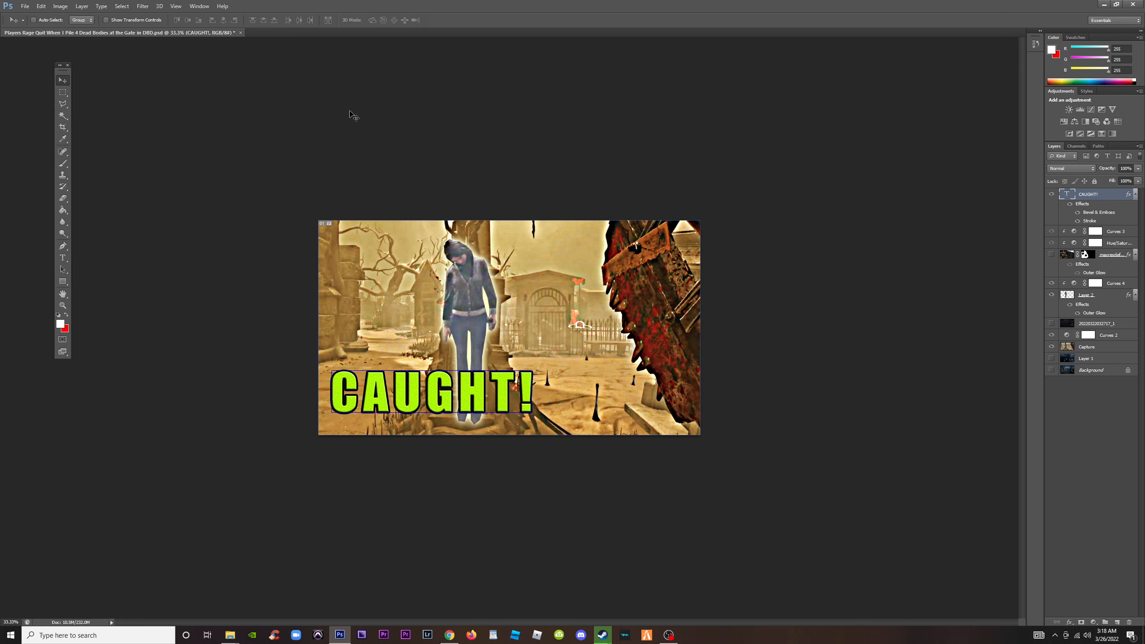
key(ctrl+minus)
scroll(369, 114, down, 2)
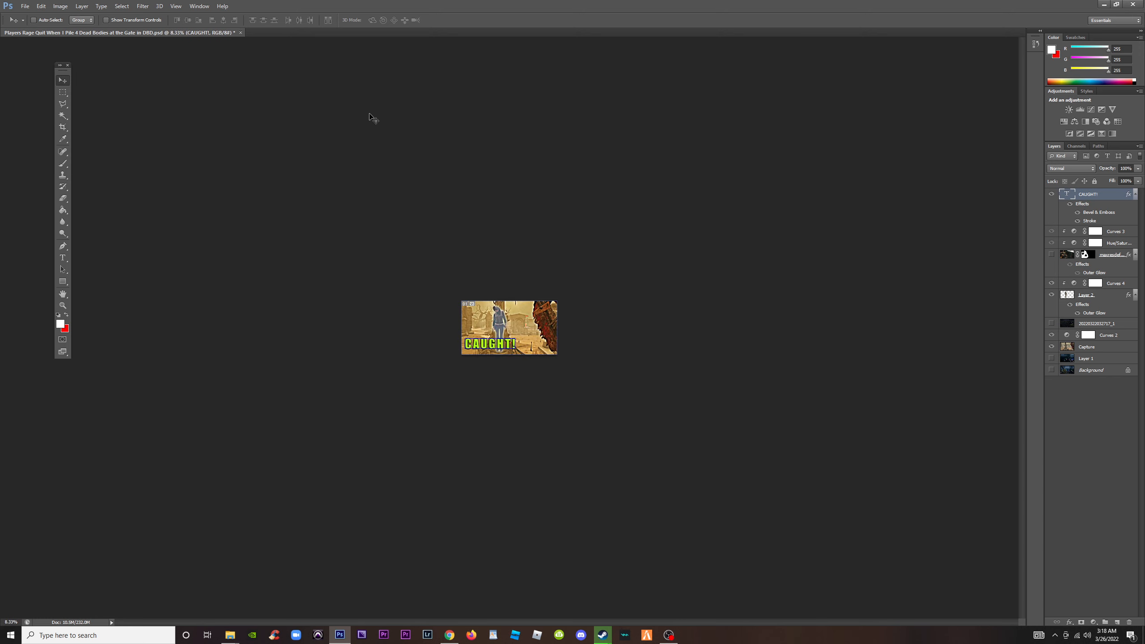
scroll(544, 213, up, 3)
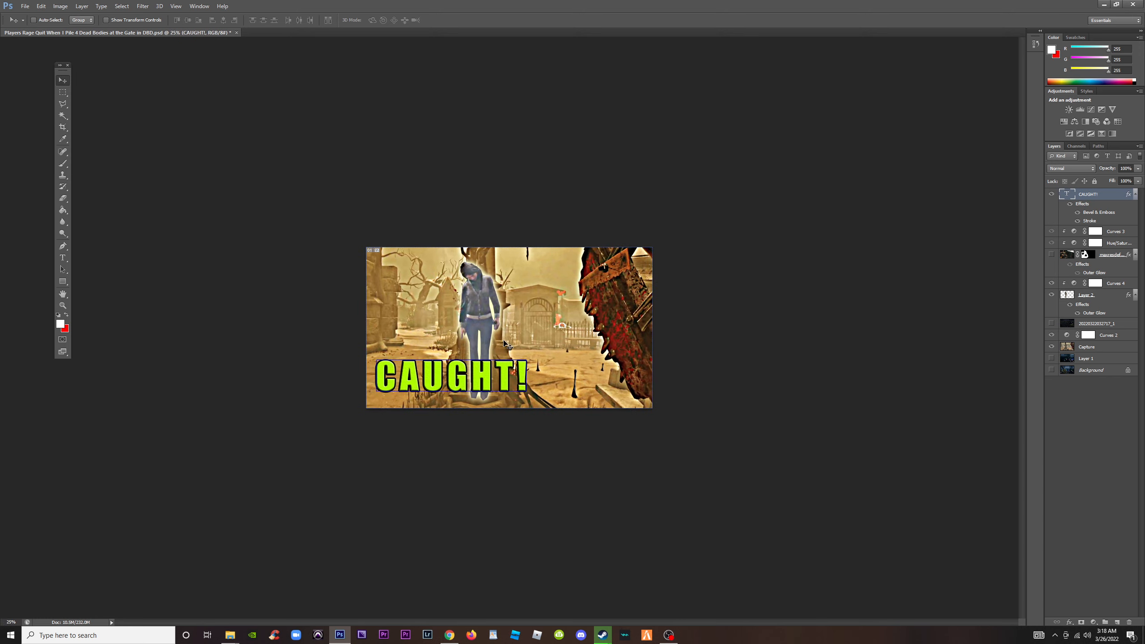
click(63, 93)
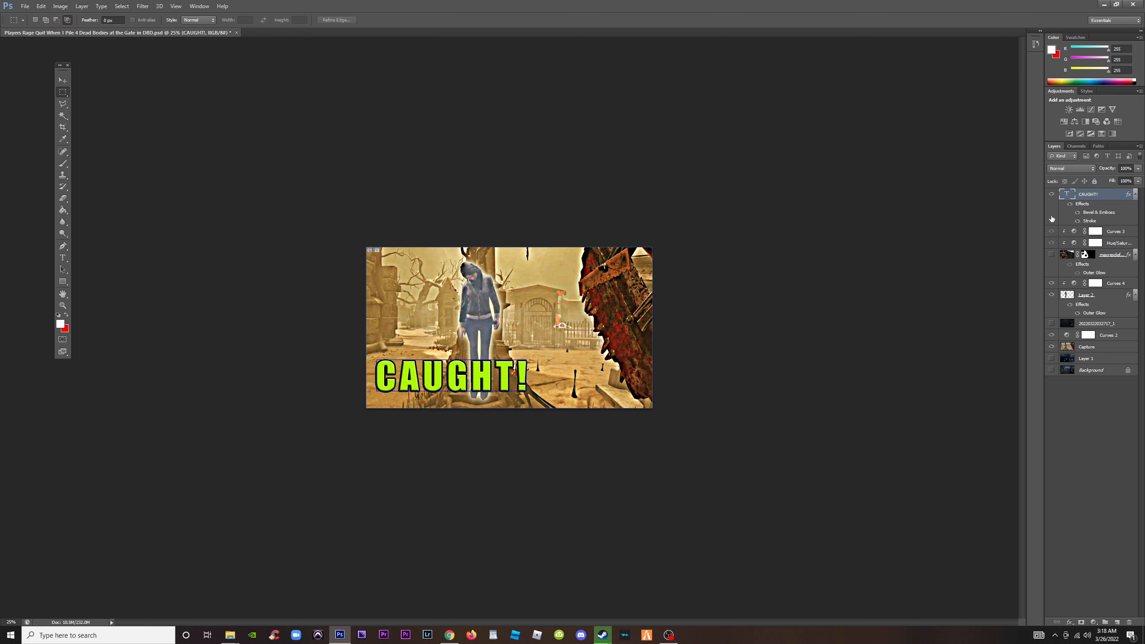
key(ctrl+plus)
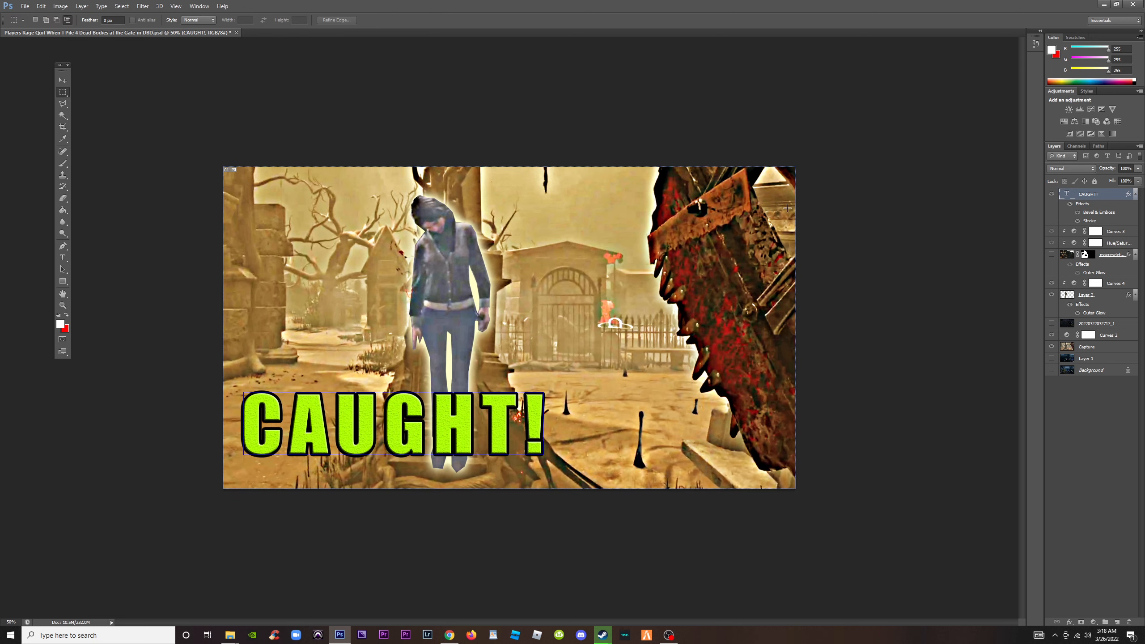
scroll(314, 202, down, 6)
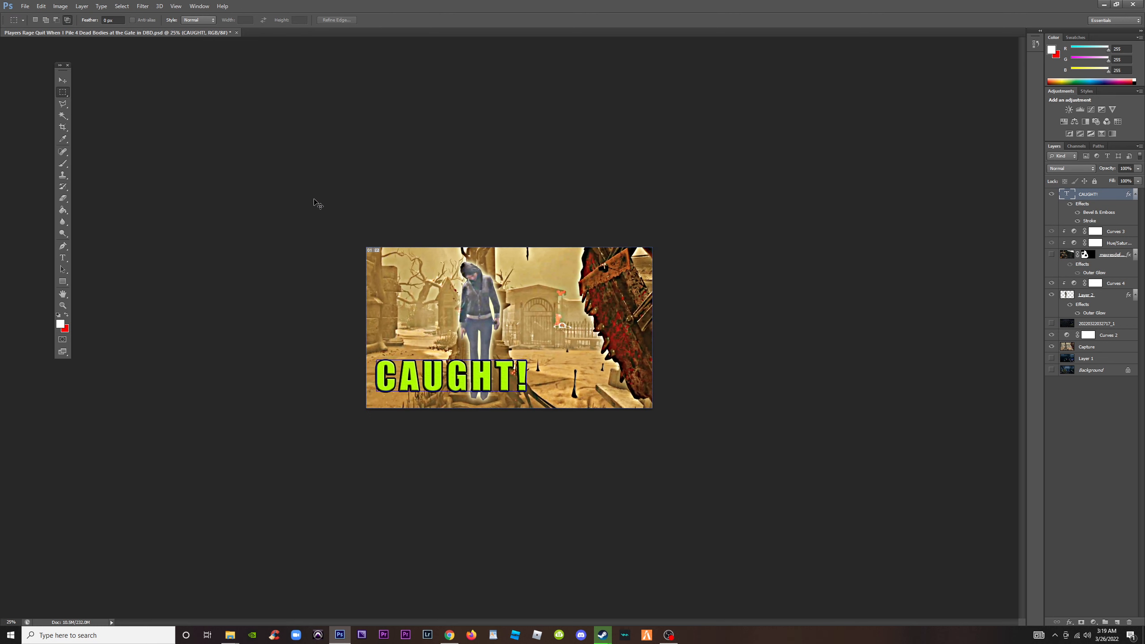
scroll(314, 202, up, 6)
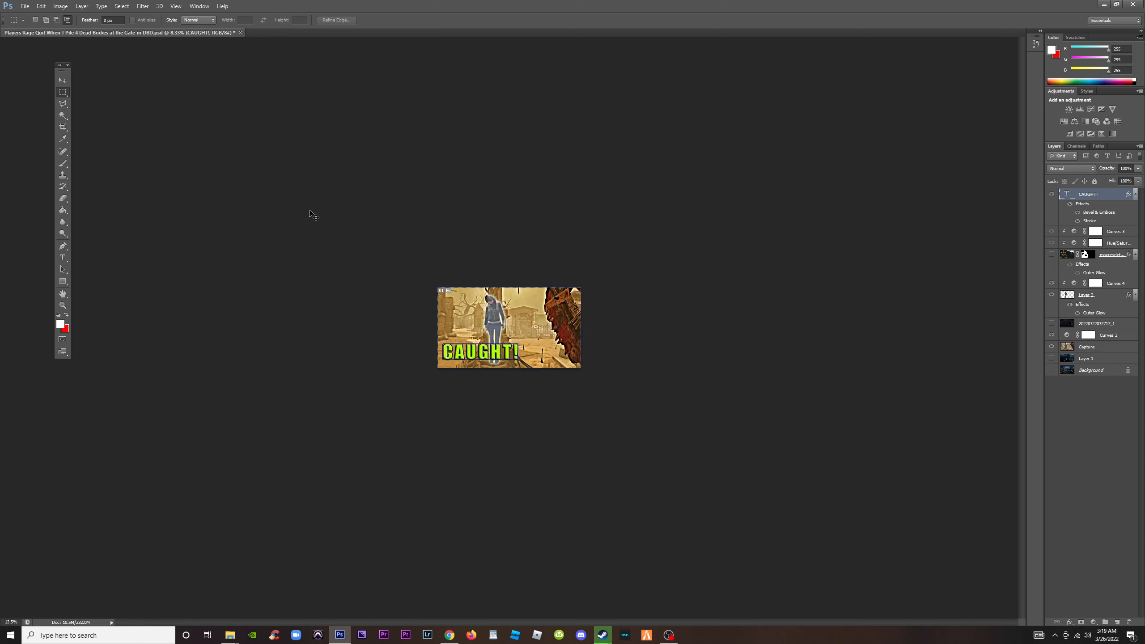
Start saving the document under a new name, then copy the title of the public Trapper video from its details in YouTube Studio
click(24, 6)
click(52, 114)
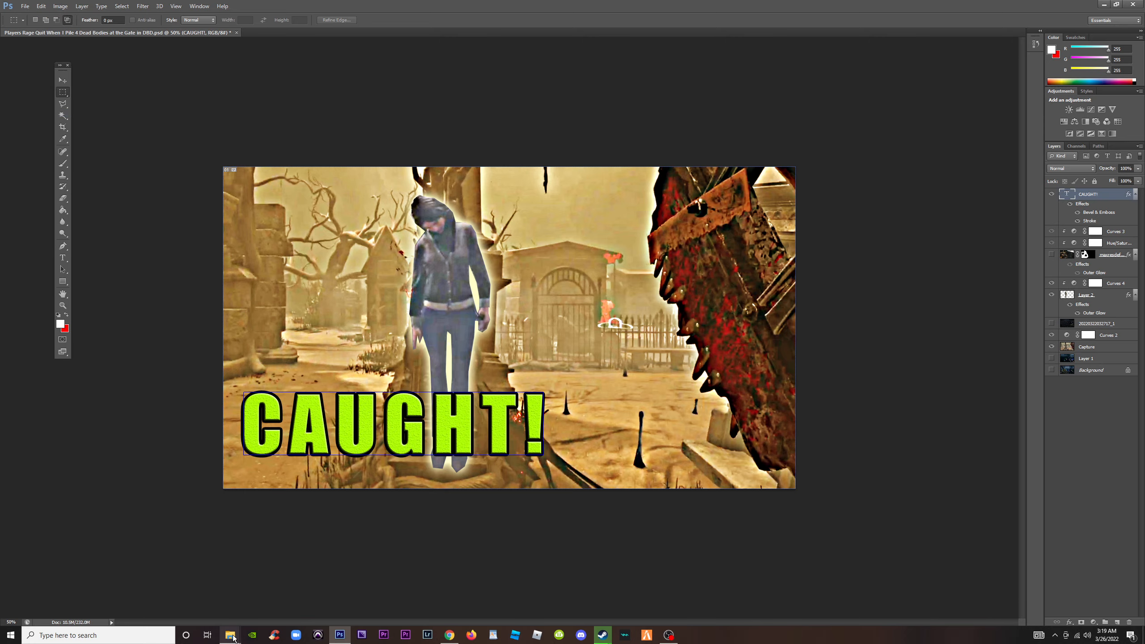
click(450, 635)
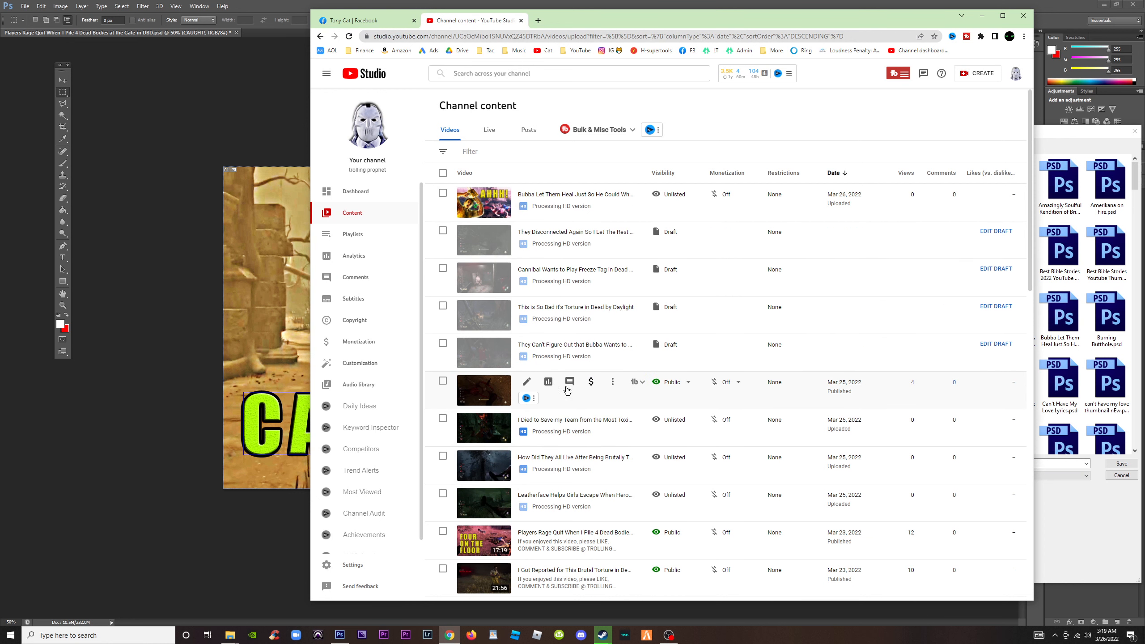
click(527, 382)
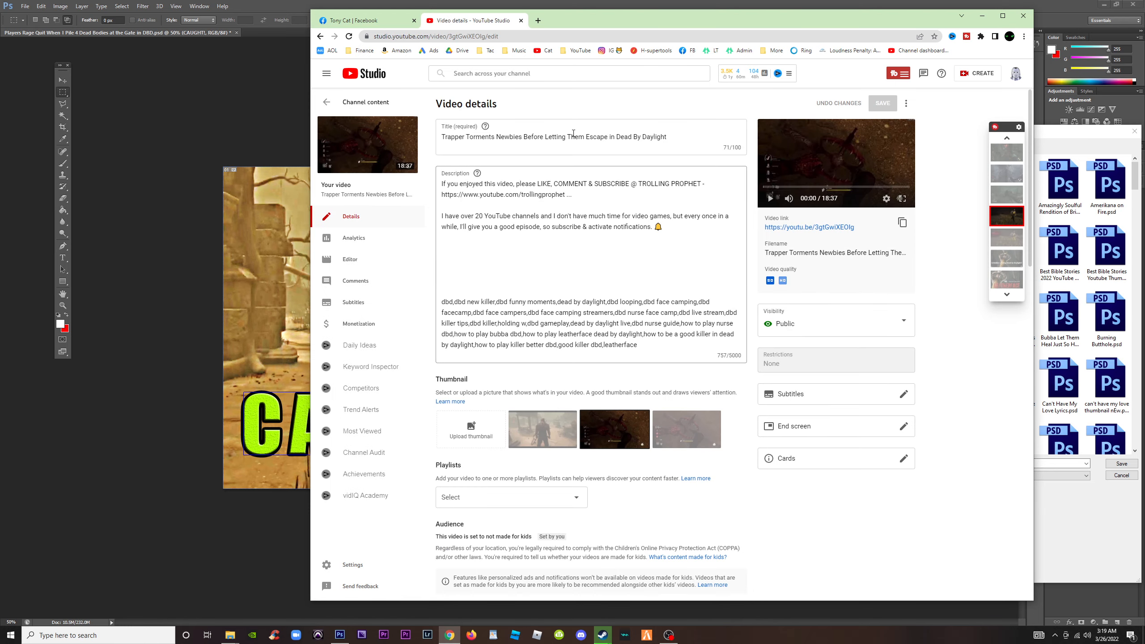
drag(667, 137, 438, 140)
key(ctrl+c)
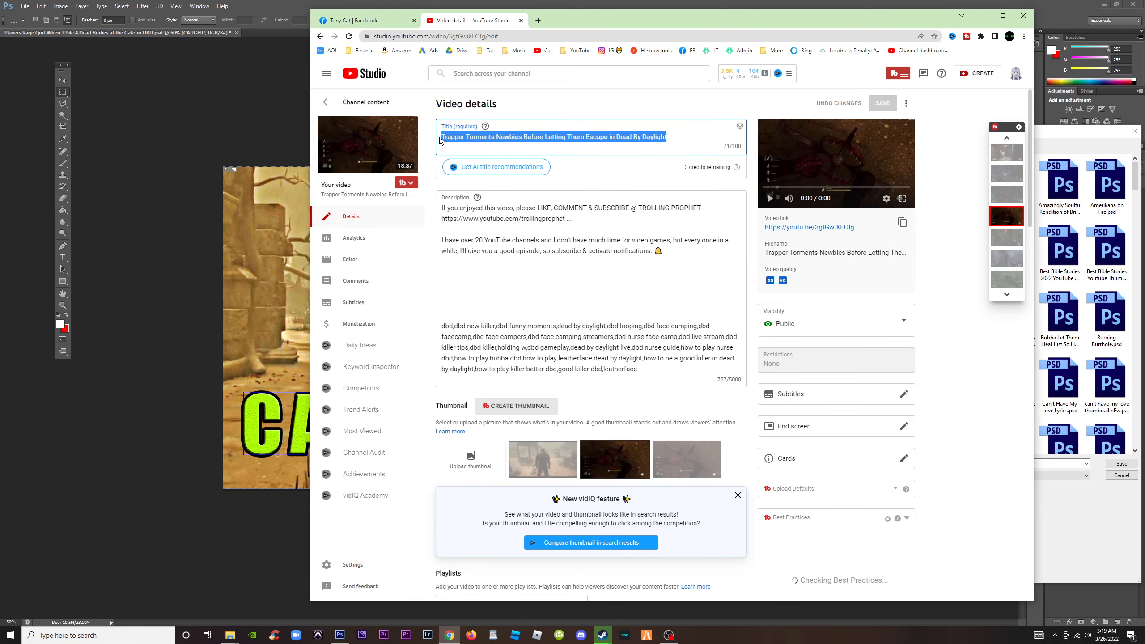
Back in Photoshop, save the document as "Trapper Torments Newbies Before Letting Them Escape in Dead By Daylight.psd" with Maximize Compatibility
click(250, 107)
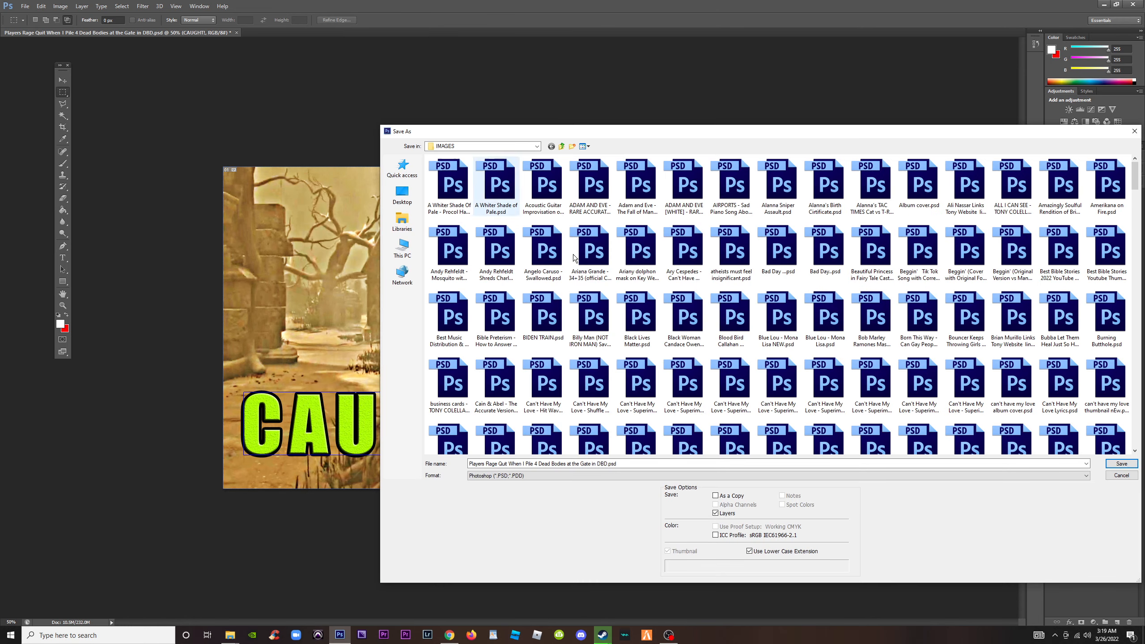
click(638, 464)
key(ctrl+v)
key(Return)
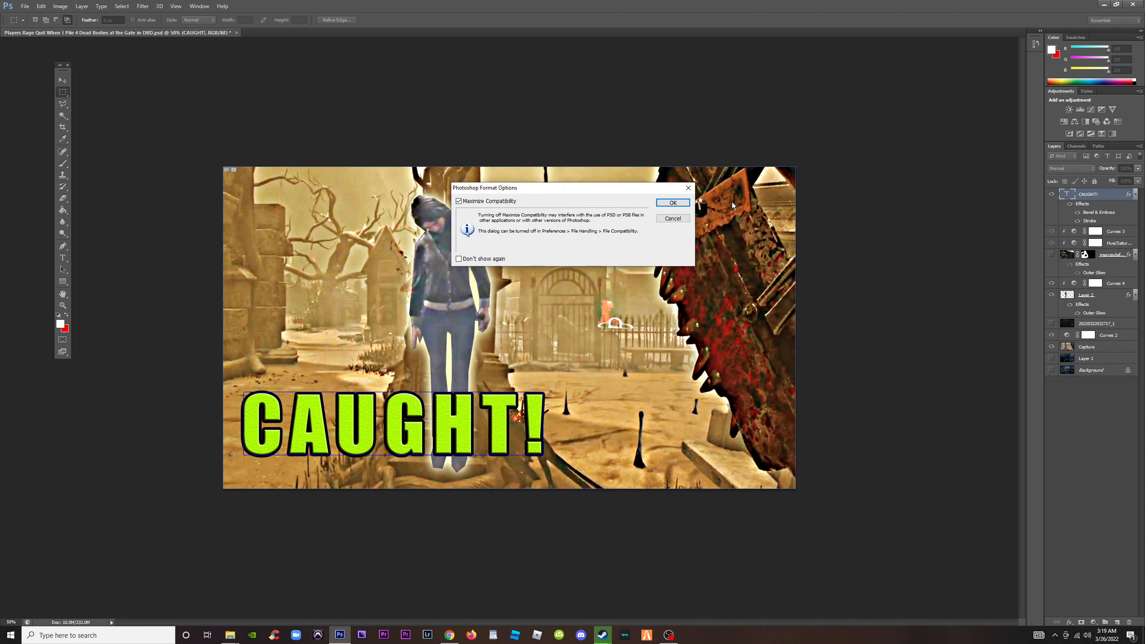
click(673, 204)
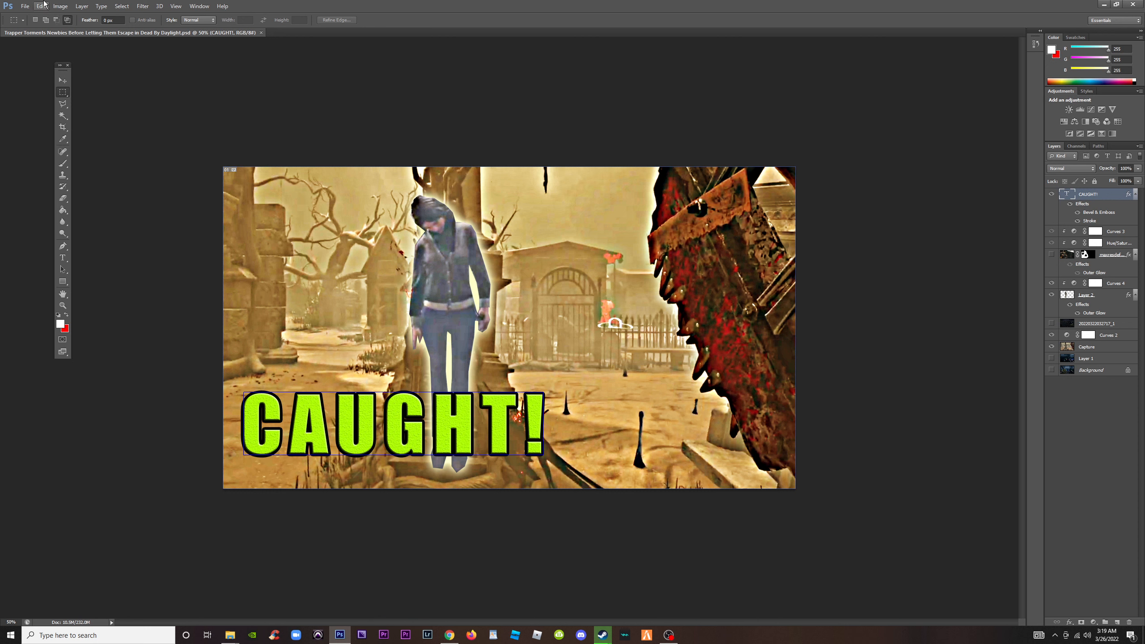
Sharpen the survivor on Layer 2 with Unsharp Mask at 99% amount, 6.2 pixels radius and threshold 0, comparing before and after
click(1083, 296)
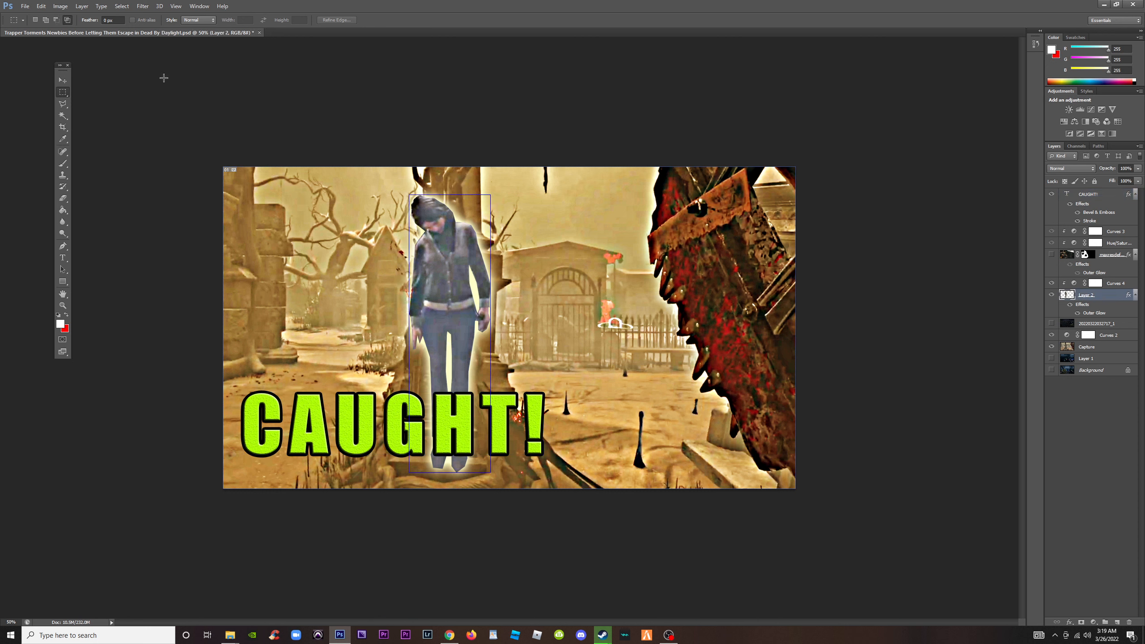
click(142, 6)
mouse_move(163, 142)
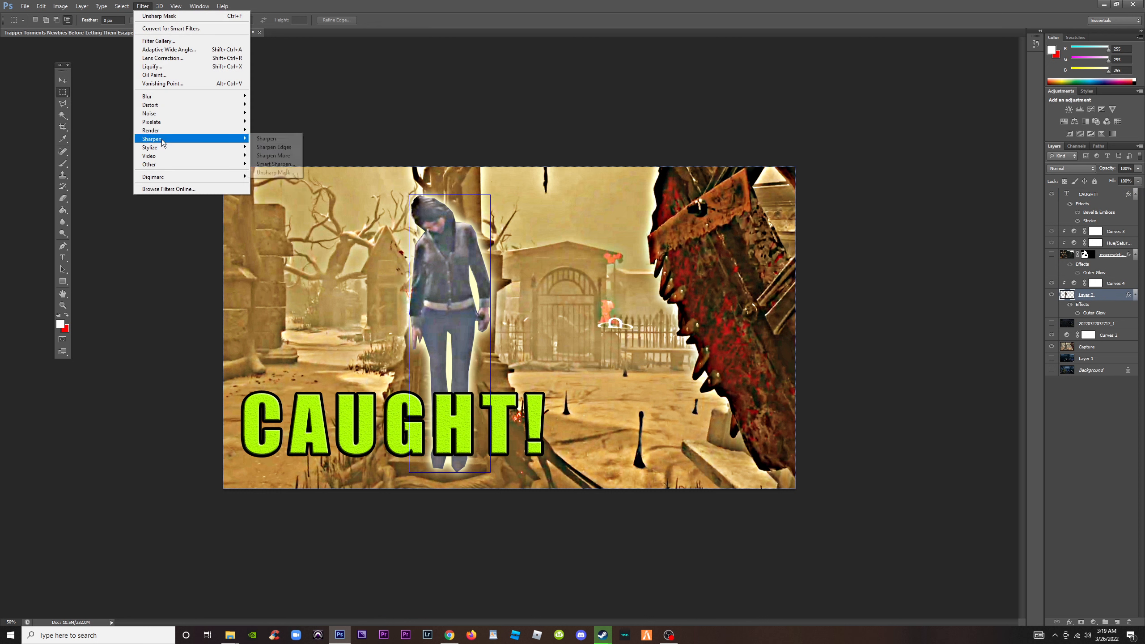
click(268, 173)
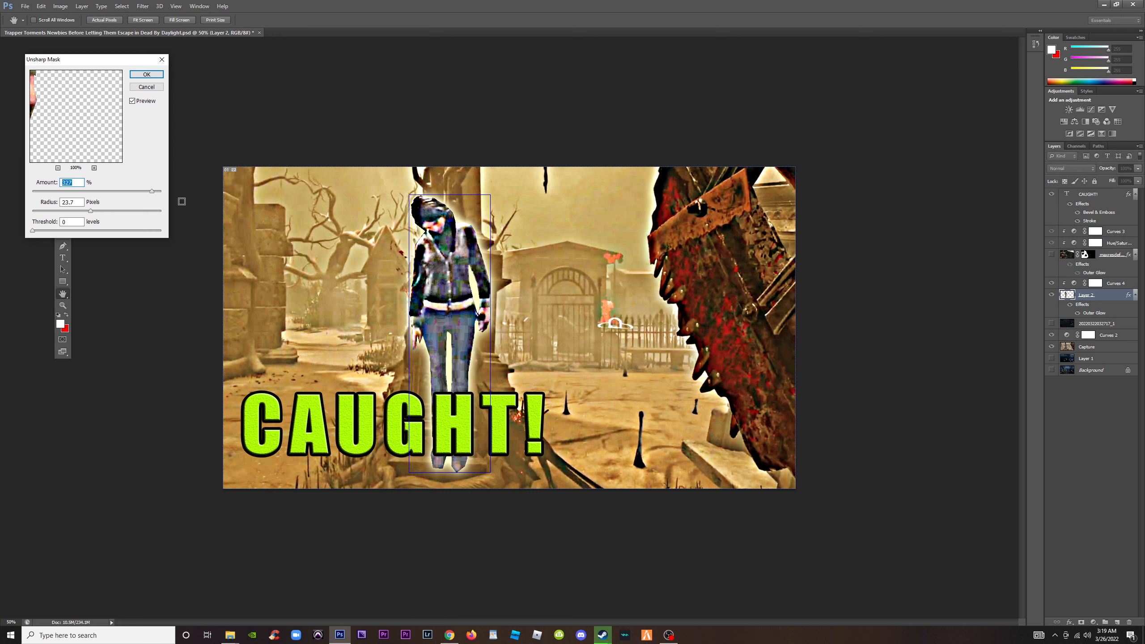
mouse_move(67, 213)
mouse_down()
mouse_move(55, 214)
mouse_move(70, 215)
mouse_up()
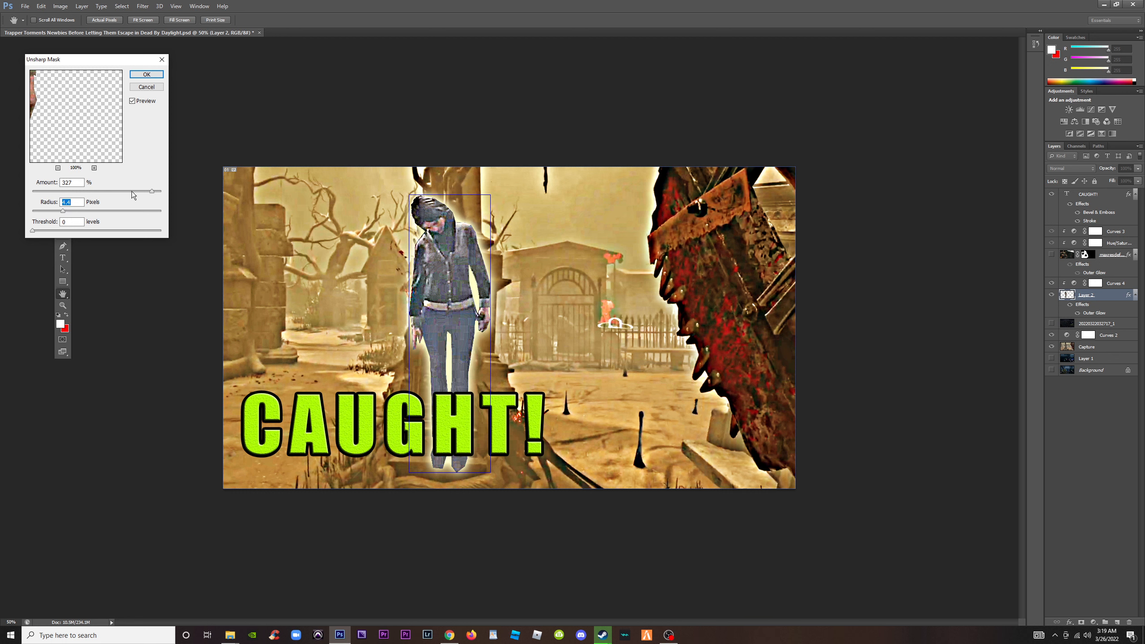
drag(130, 191, 88, 212)
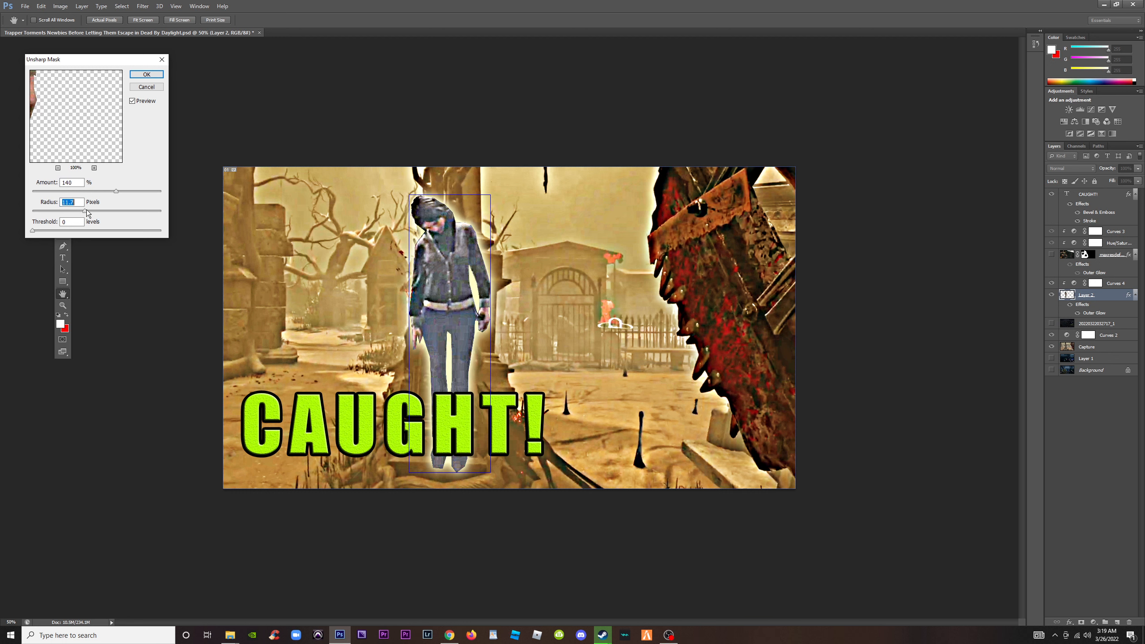
click(131, 100)
click(131, 101)
drag(76, 212, 71, 215)
click(134, 102)
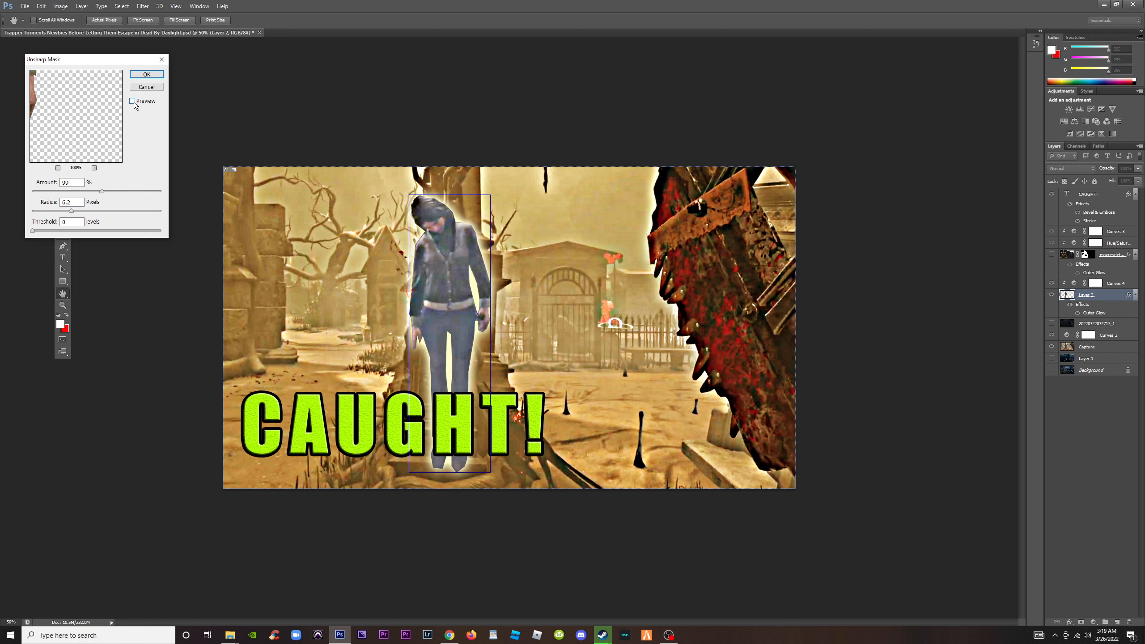
click(134, 102)
click(134, 102)
click(134, 102)
click(144, 75)
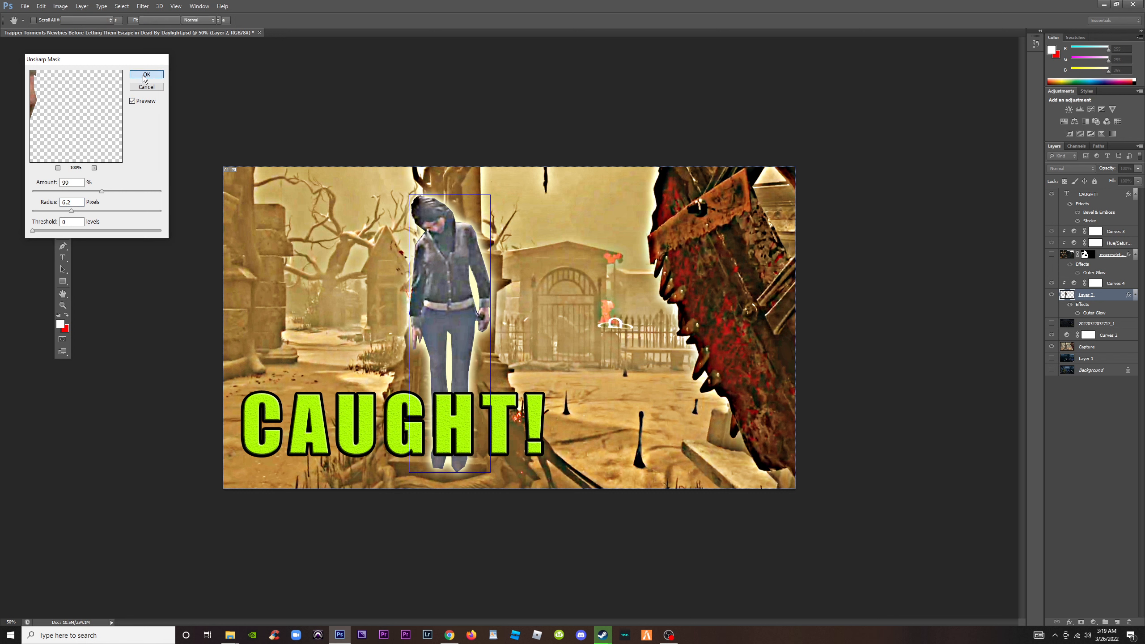
Save the Photoshop document with the sharpened survivor and check the thumbnail at a small preview size
click(24, 6)
click(42, 104)
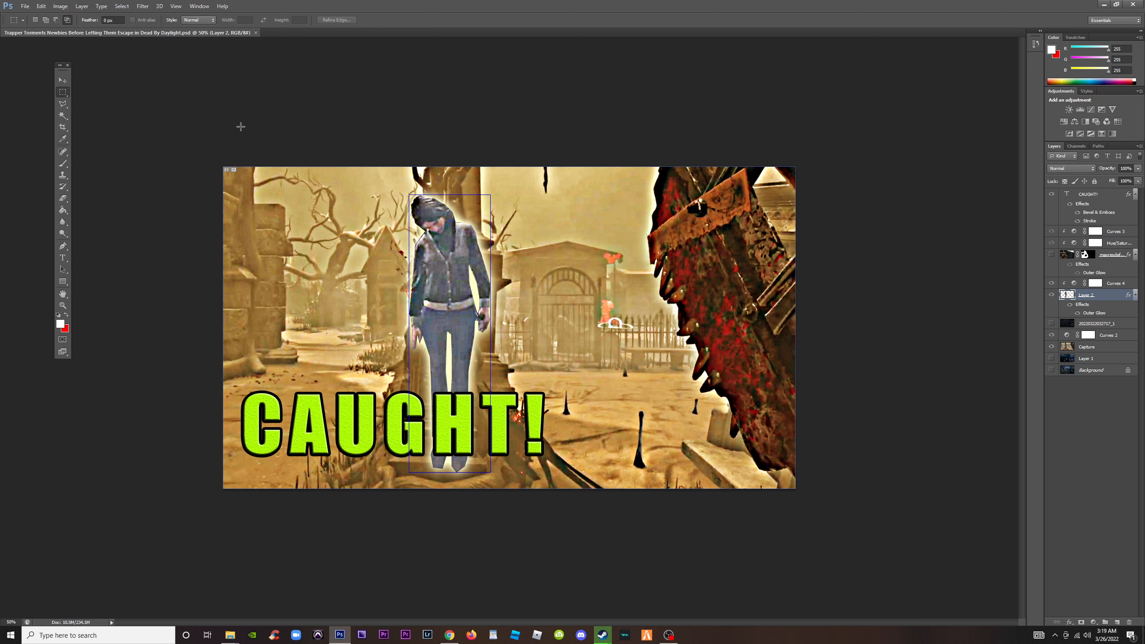
key(ctrl+minus)
key(ctrl+minus)
key(ctrl+minus)
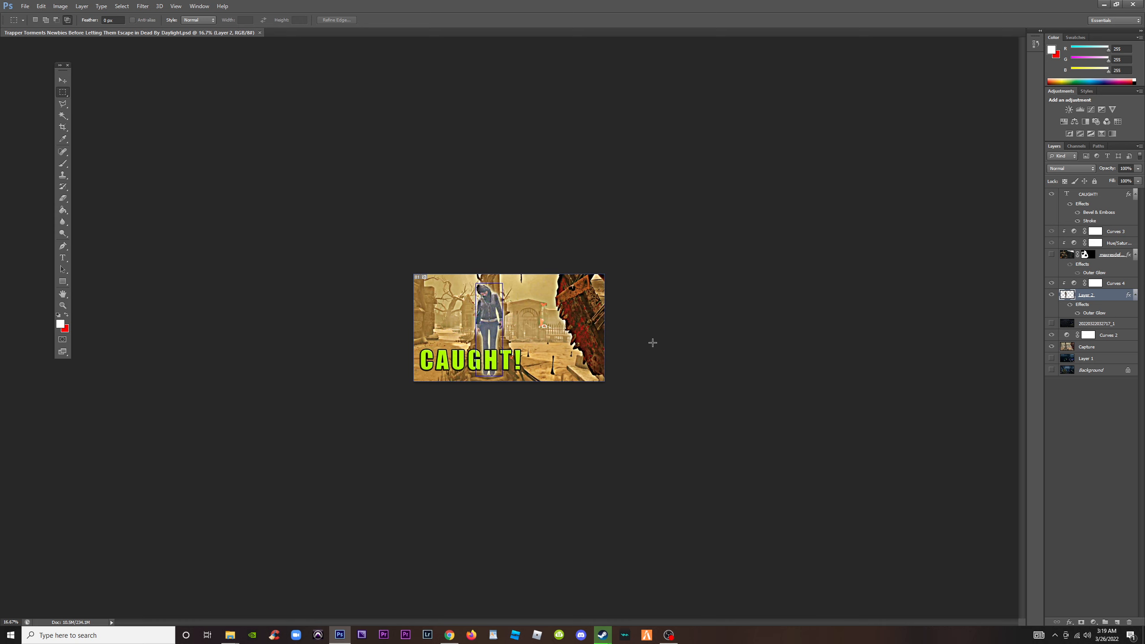
key(ctrl+plus)
key(ctrl+plus)
key(ctrl+plus)
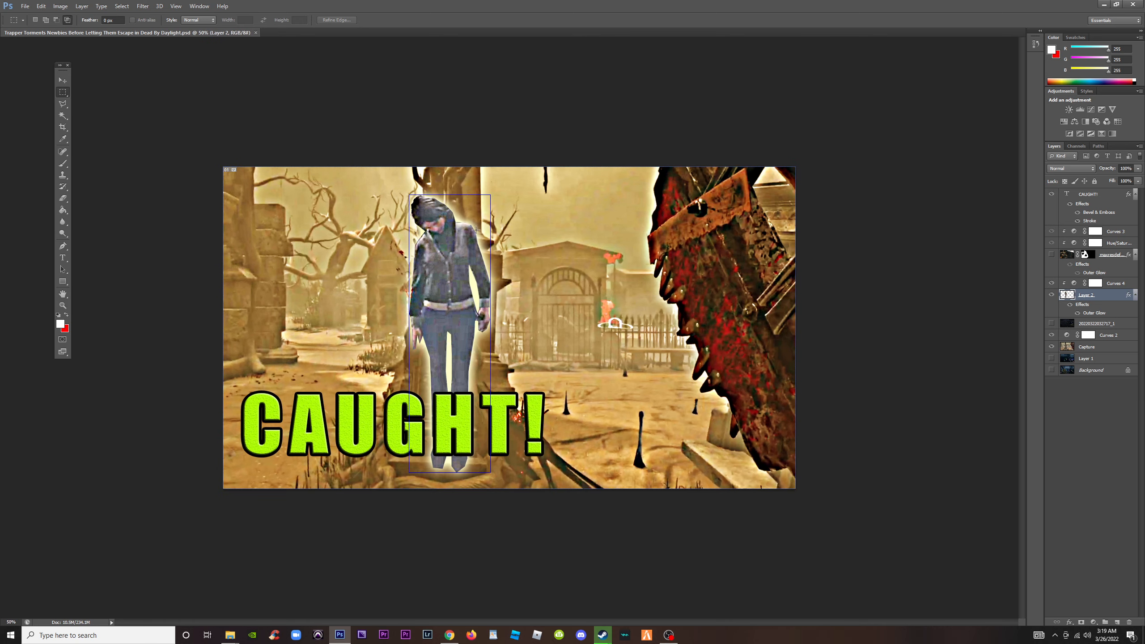
Save a JPEG copy under the same file name in the IMAGES folder, using Maximum quality and the progressive format with 3 scans
click(25, 6)
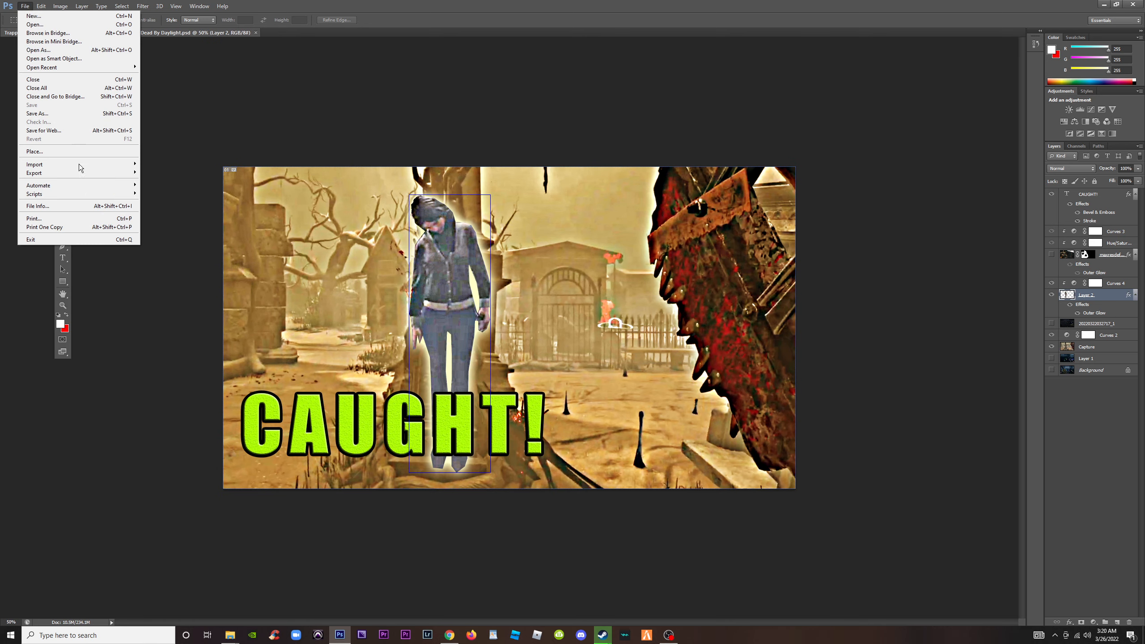
click(65, 115)
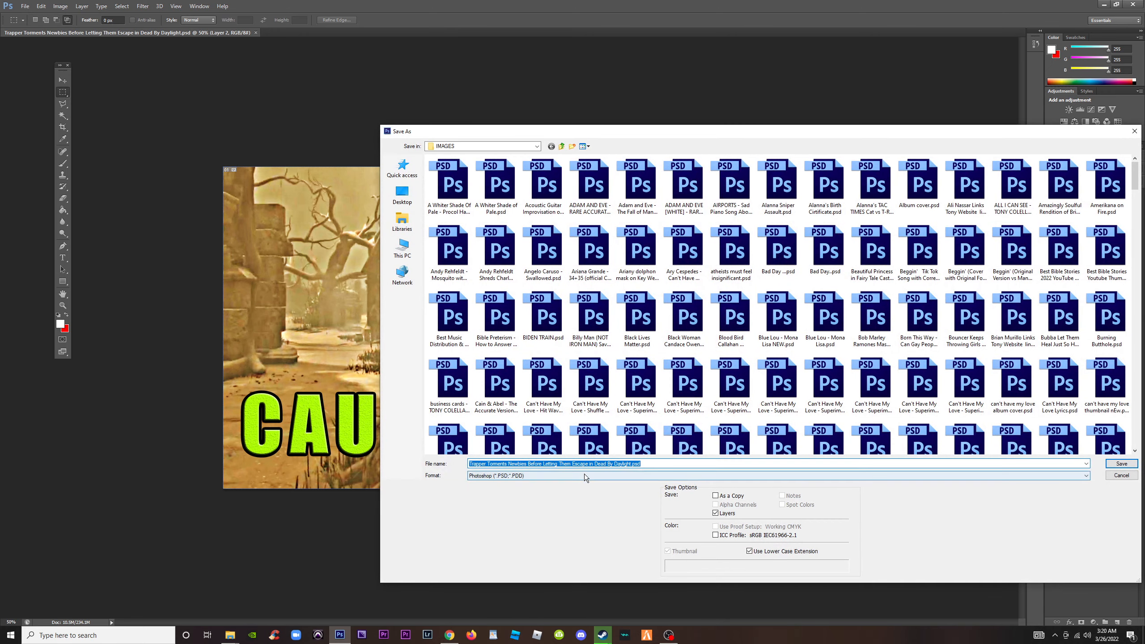
click(582, 476)
click(604, 536)
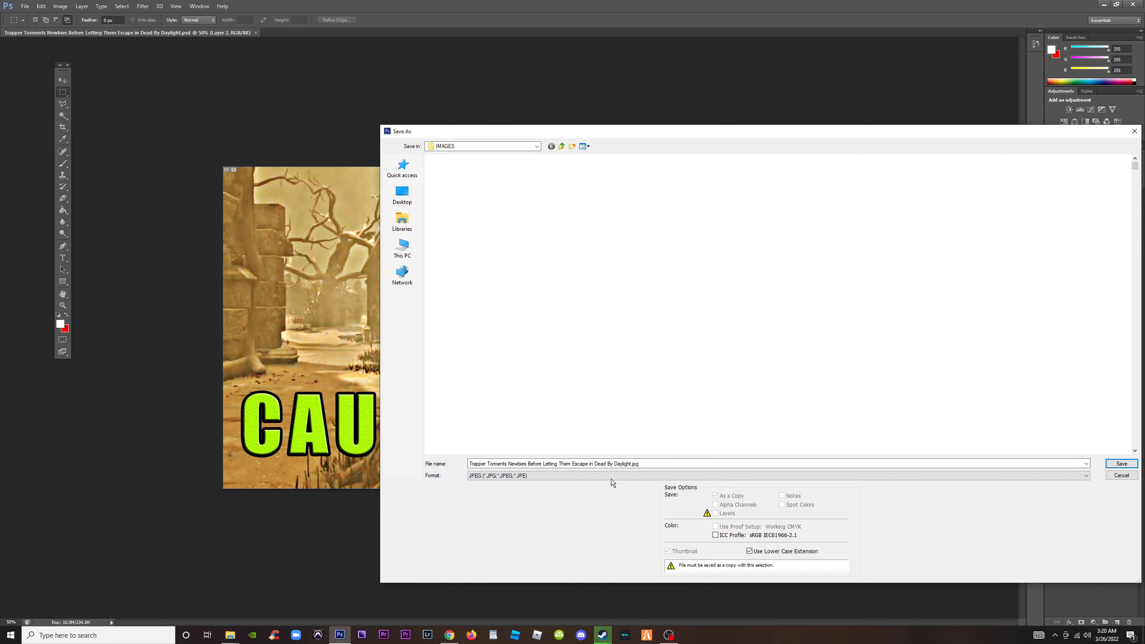
click(1122, 464)
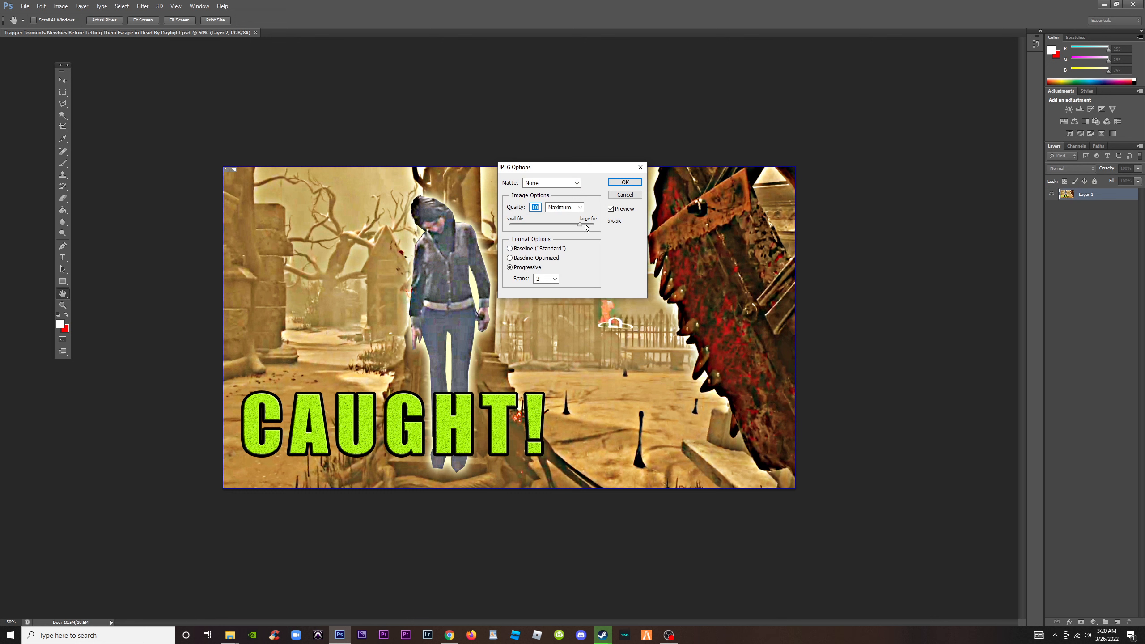
drag(579, 225, 585, 227)
click(625, 183)
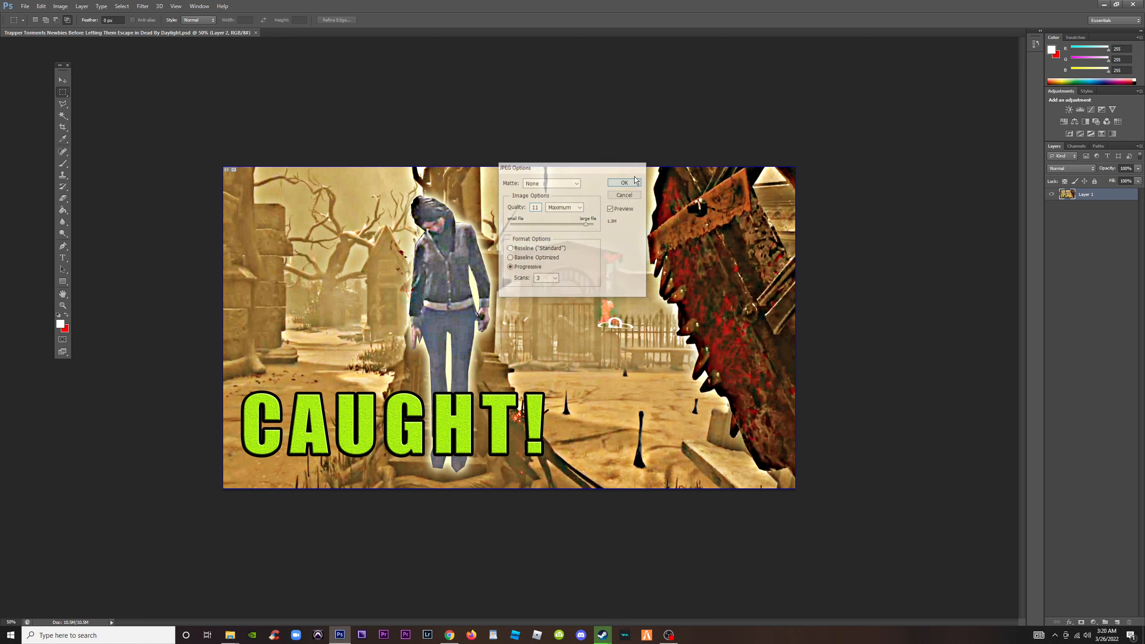
Switch to YouTube Studio, upload "Trapper Torments Newbies Before Letting Them Escape in Dead By Daylight.jpg" as the video's custom thumbnail, and save the video details
click(1104, 4)
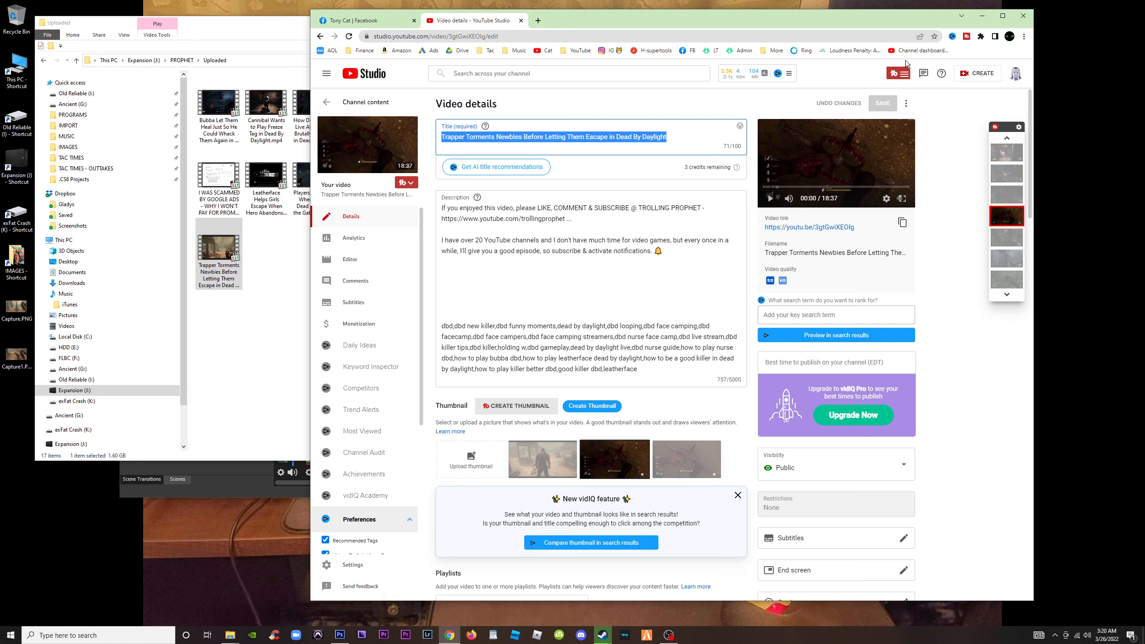
click(1003, 15)
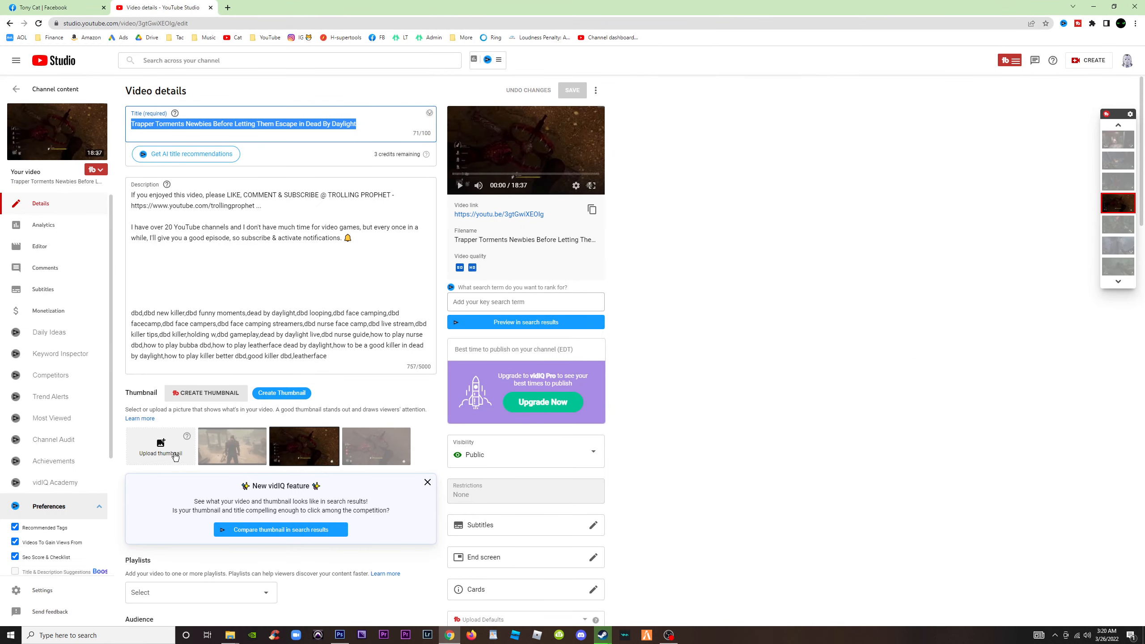
click(165, 443)
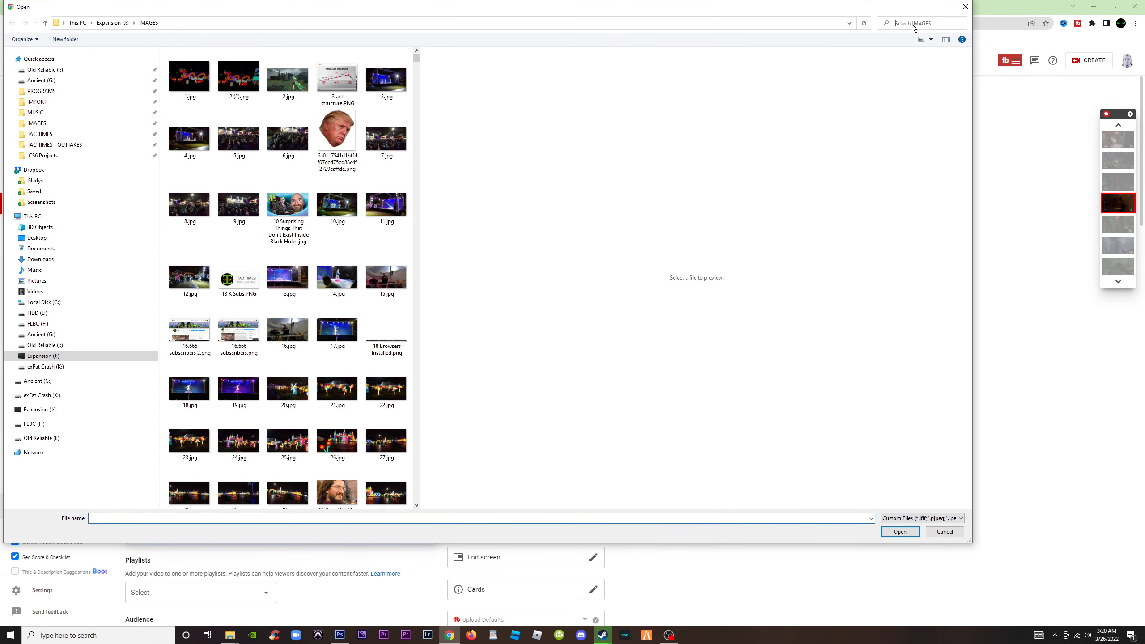
click(913, 25)
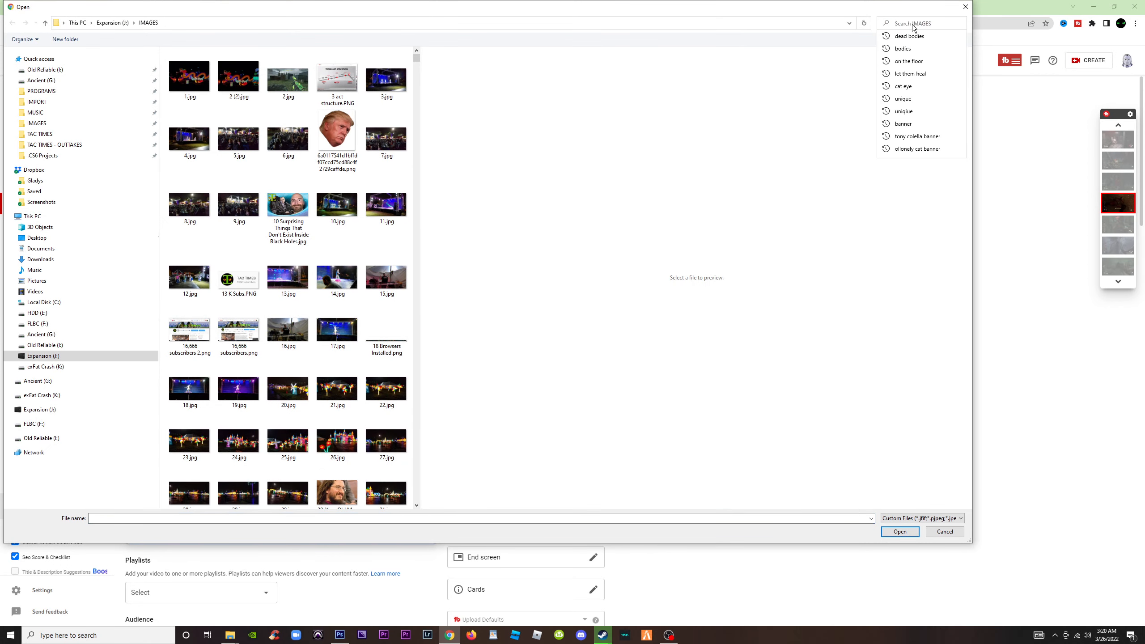
text(trapper)
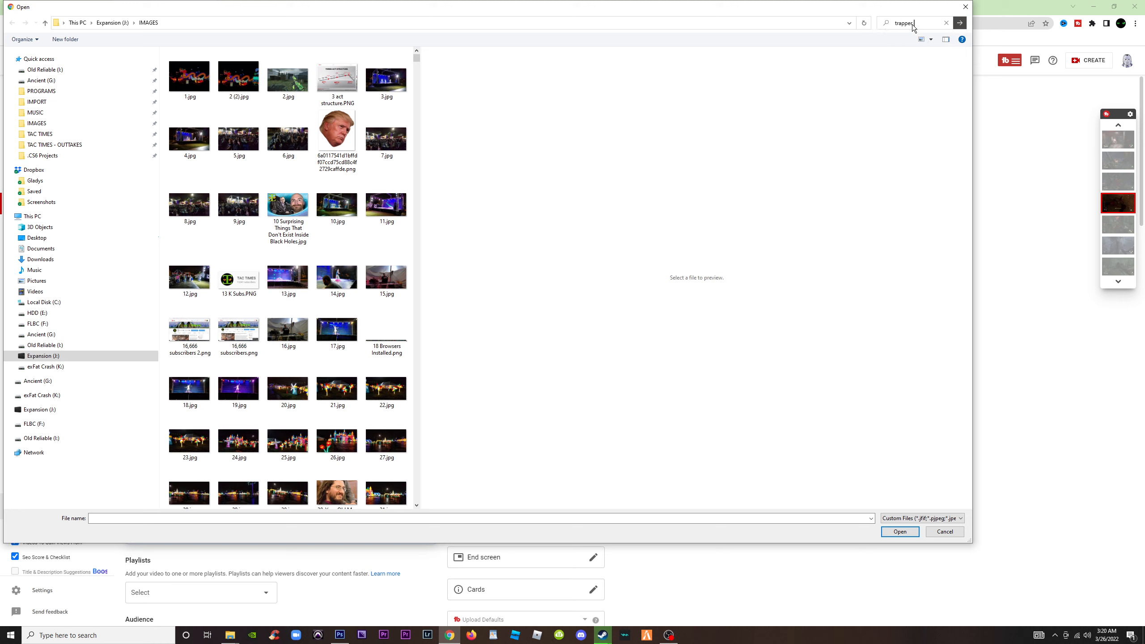
key(Return)
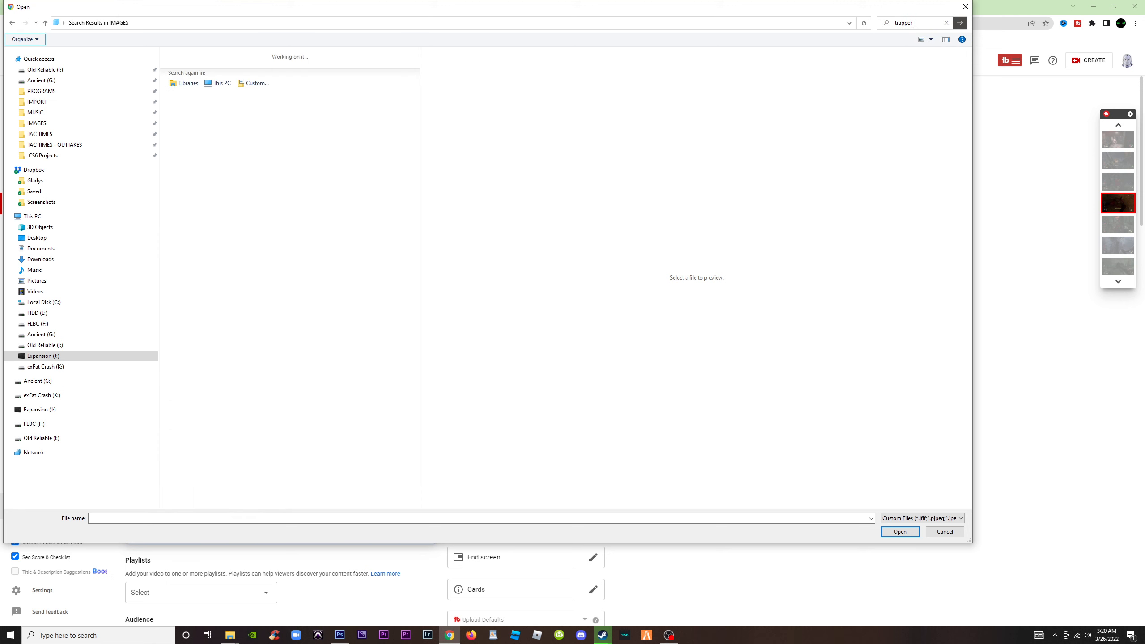
click(182, 89)
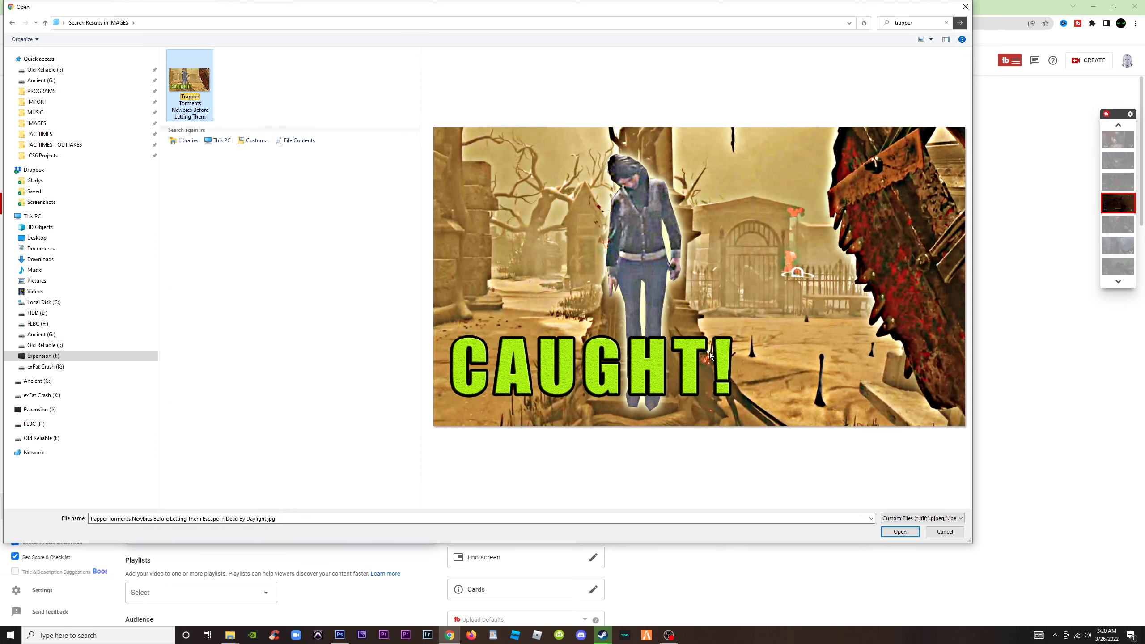
click(900, 532)
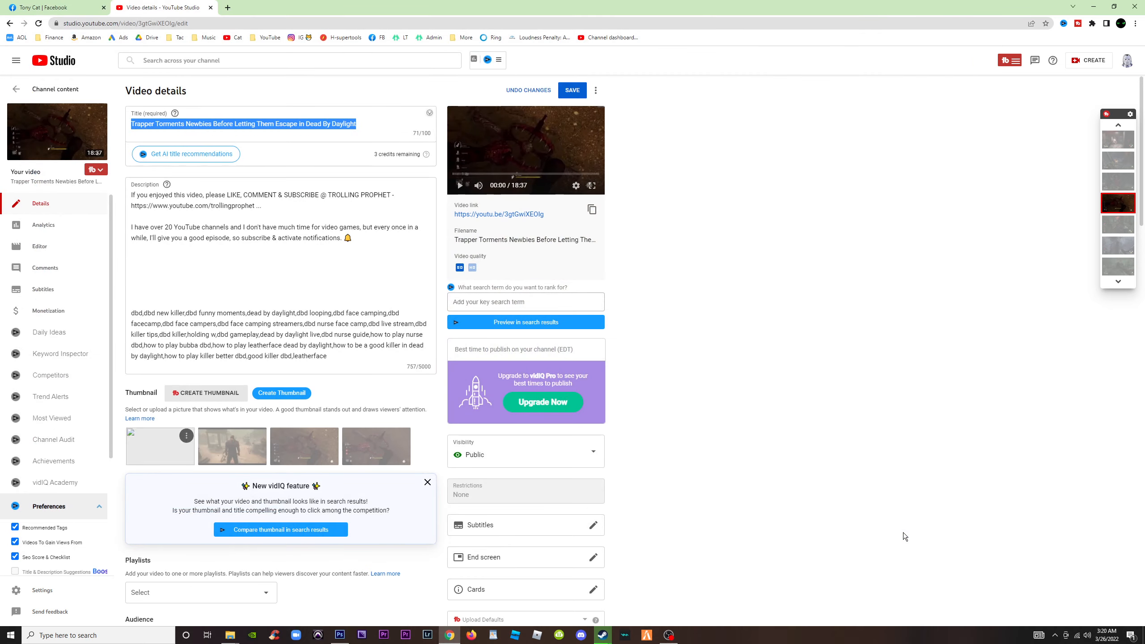
click(577, 89)
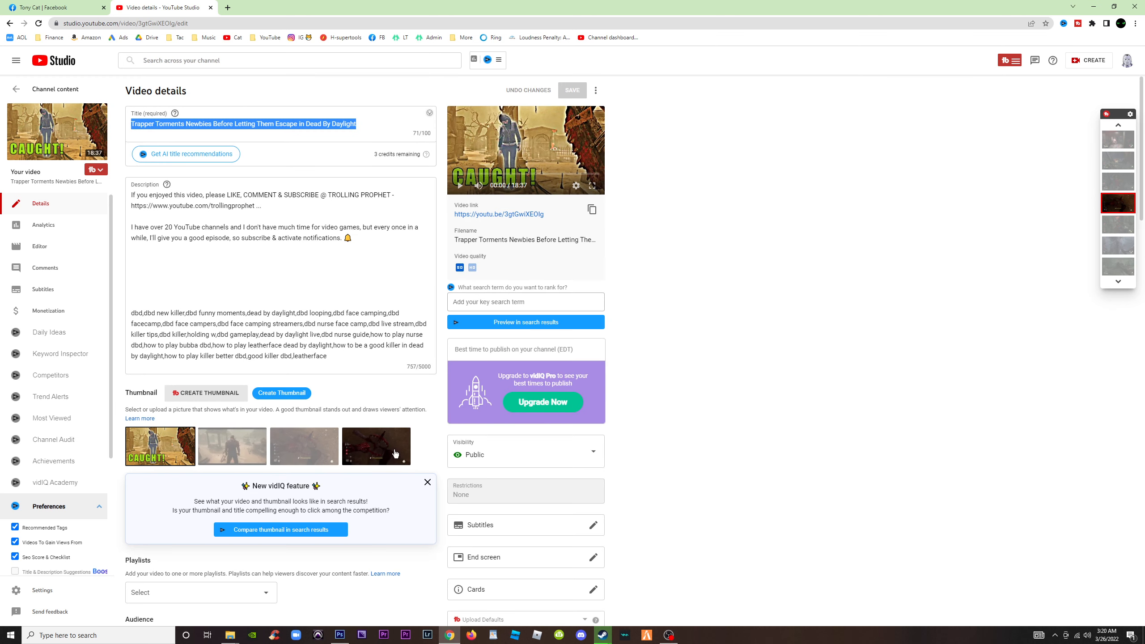
Preview the auto-generated frame of the killer as the thumbnail and reselect the custom CAUGHT! thumbnail
click(230, 447)
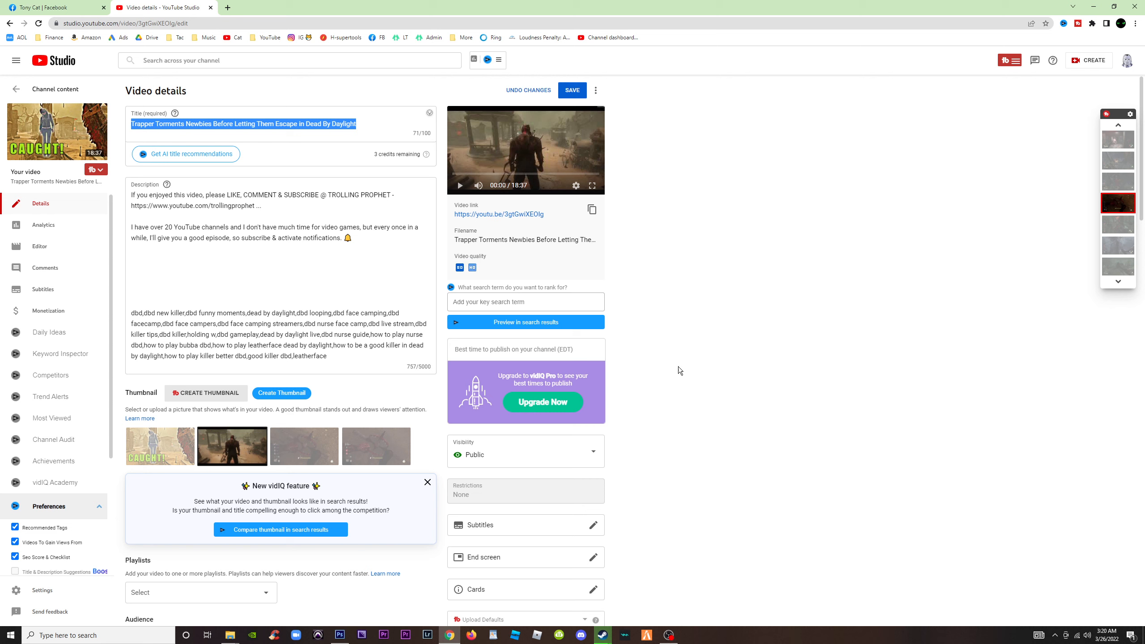
click(165, 444)
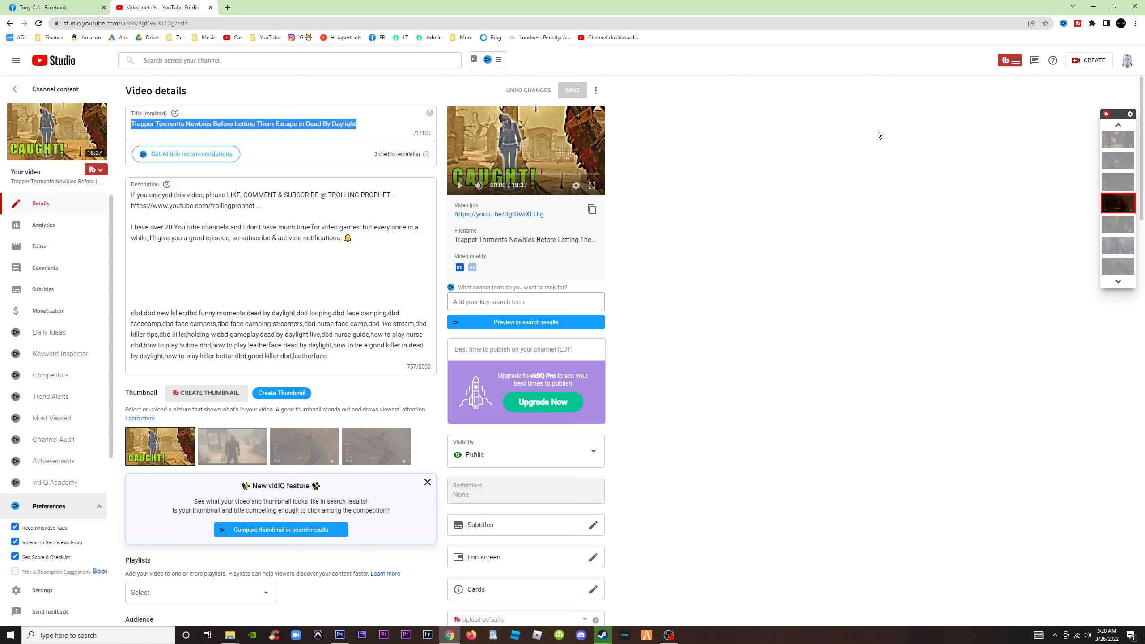
Compare the new thumbnail with the others in the channel content list, and view the details of the "Bubba Let Them Heal" video
click(16, 89)
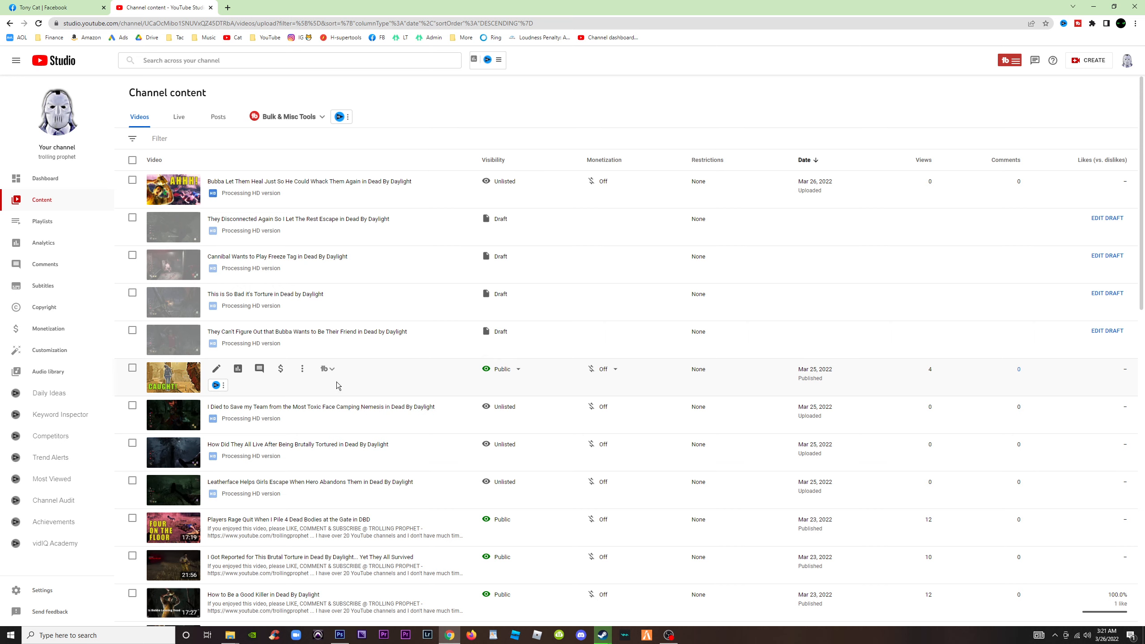
scroll(233, 439, down, 5)
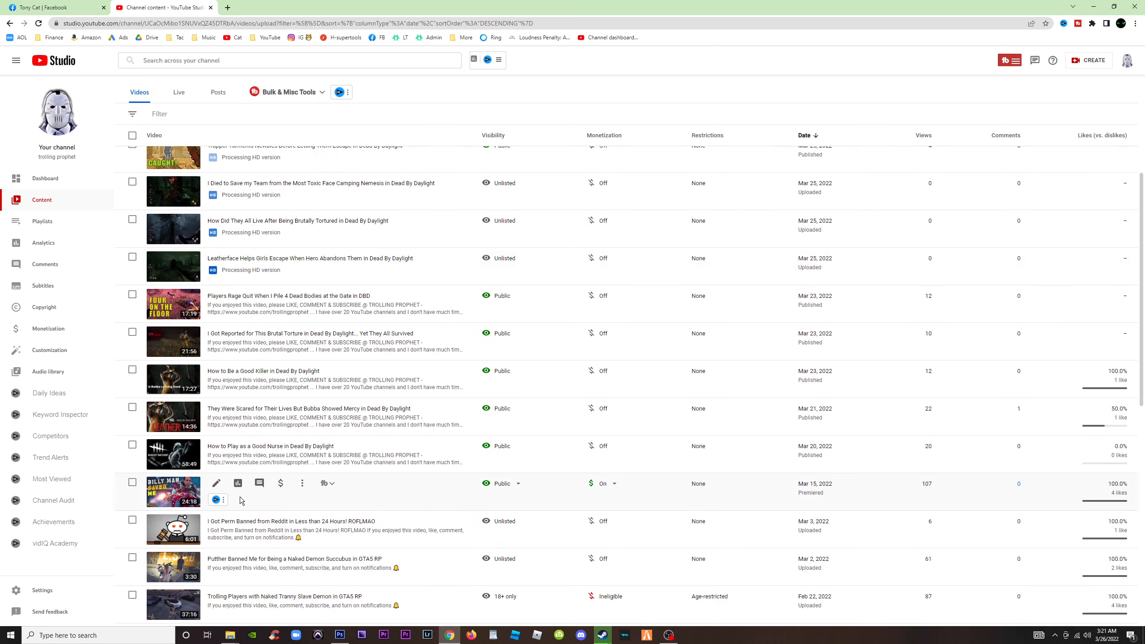
scroll(247, 541, up, 5)
scroll(247, 519, down, 5)
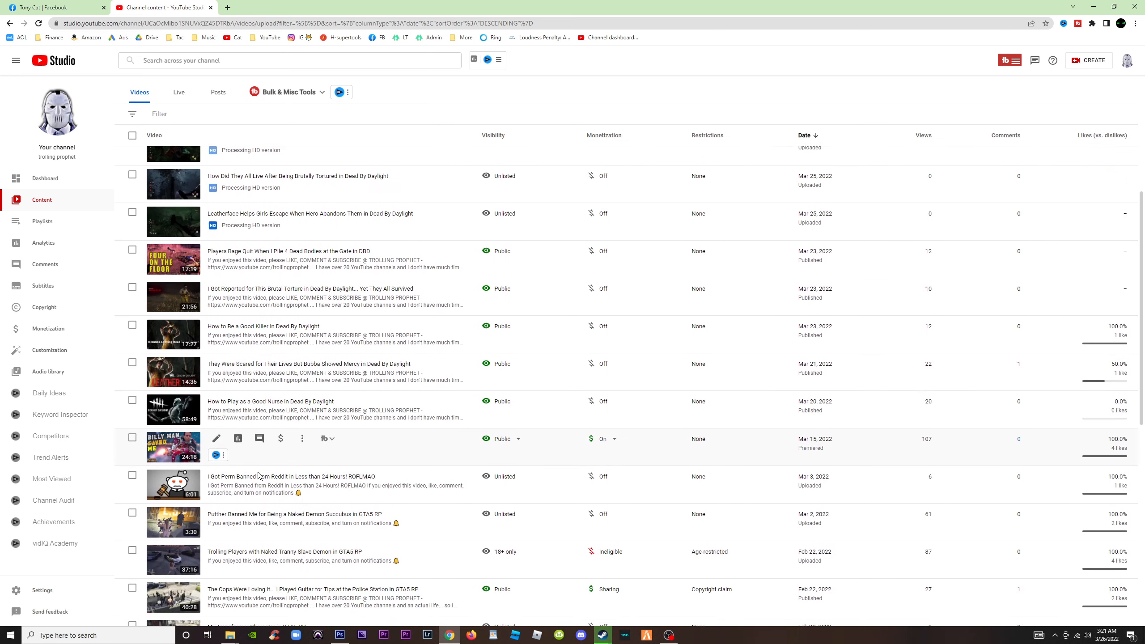
scroll(239, 478, up, 5)
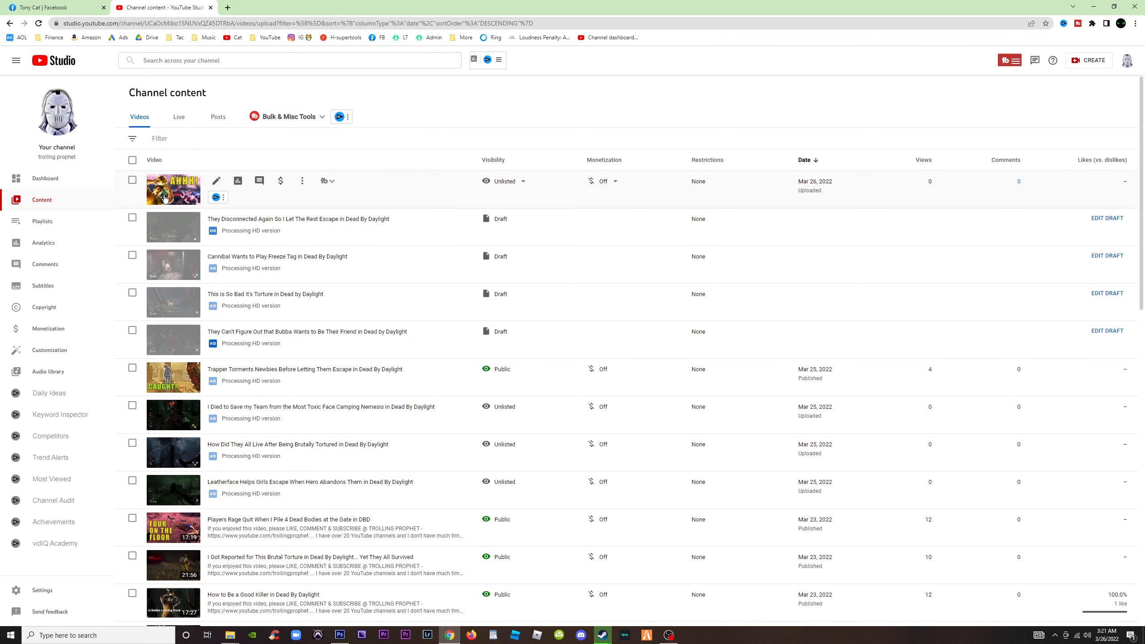
click(216, 181)
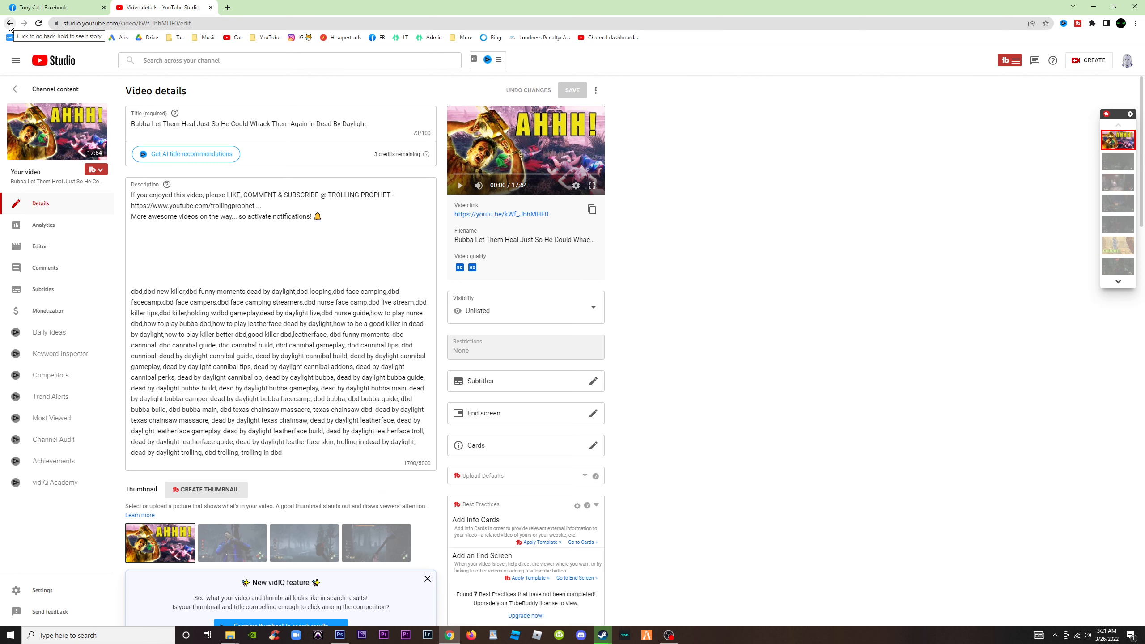
click(16, 89)
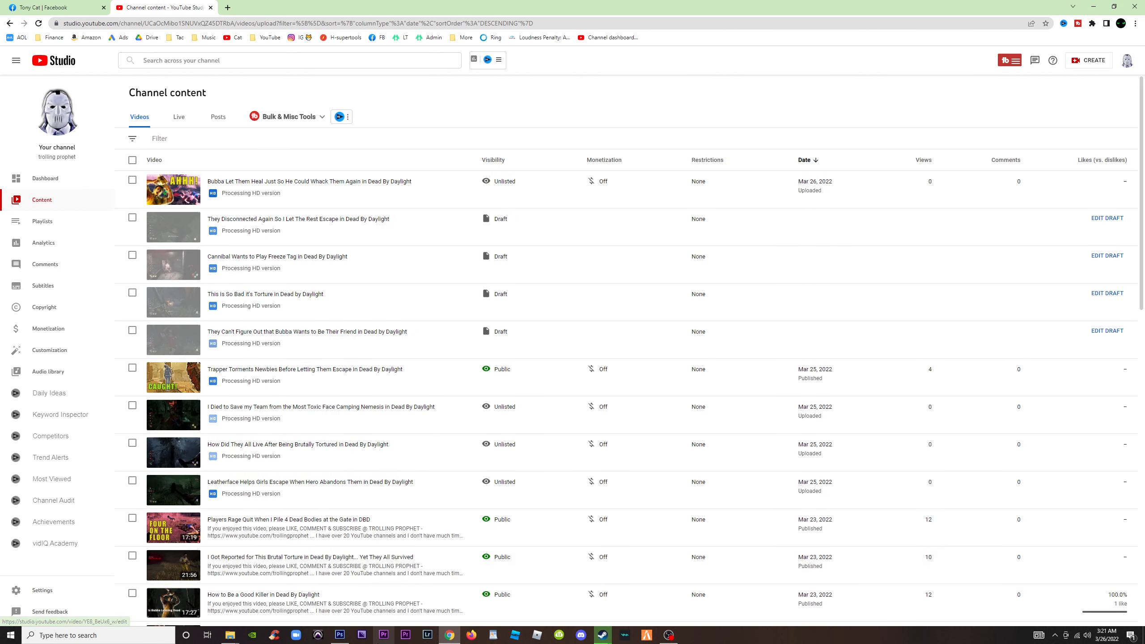
Back in Photoshop, review the thumbnail's layer stack, toggling Layer 2 and the CAUGHT! text off and on and selecting layers down to Background
click(340, 636)
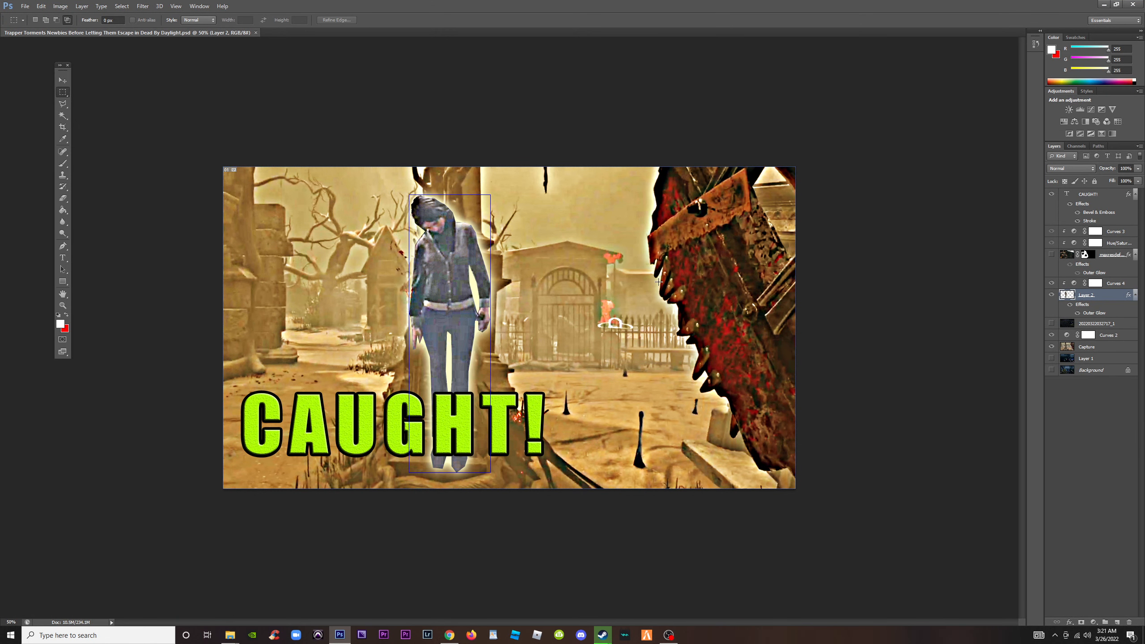
click(1052, 294)
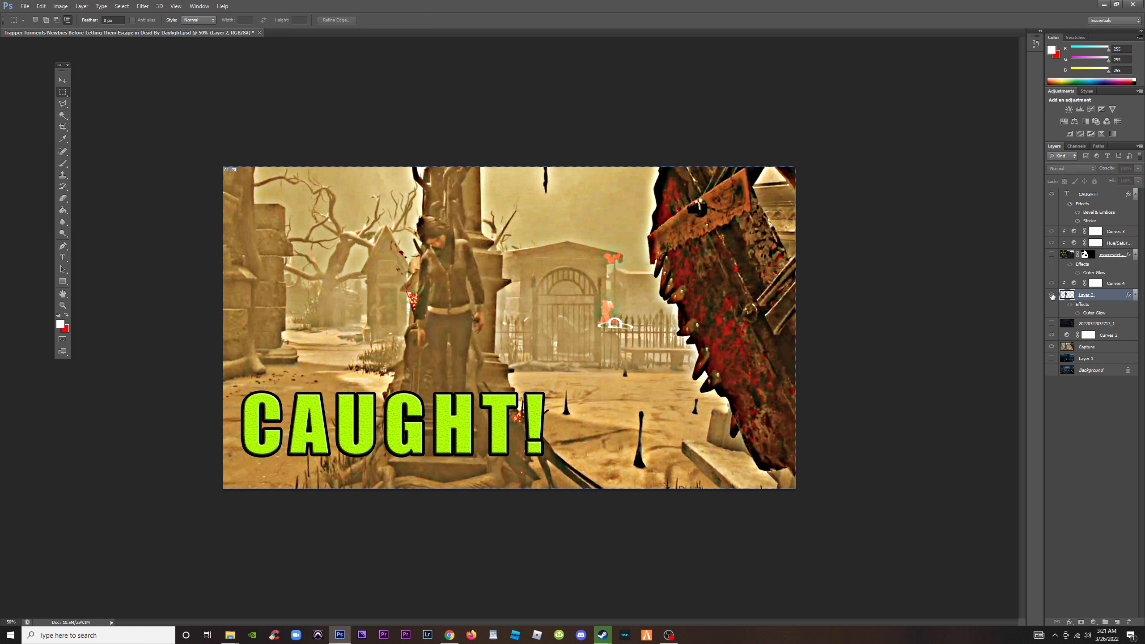
click(1052, 294)
click(1051, 195)
click(1052, 195)
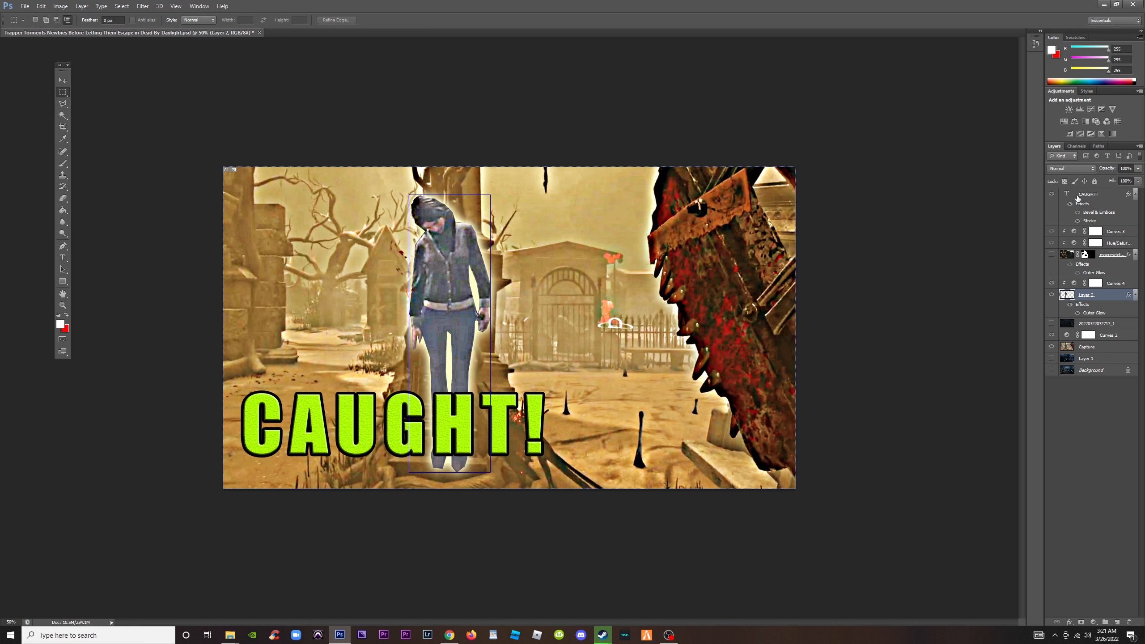
click(1114, 324)
click(1109, 347)
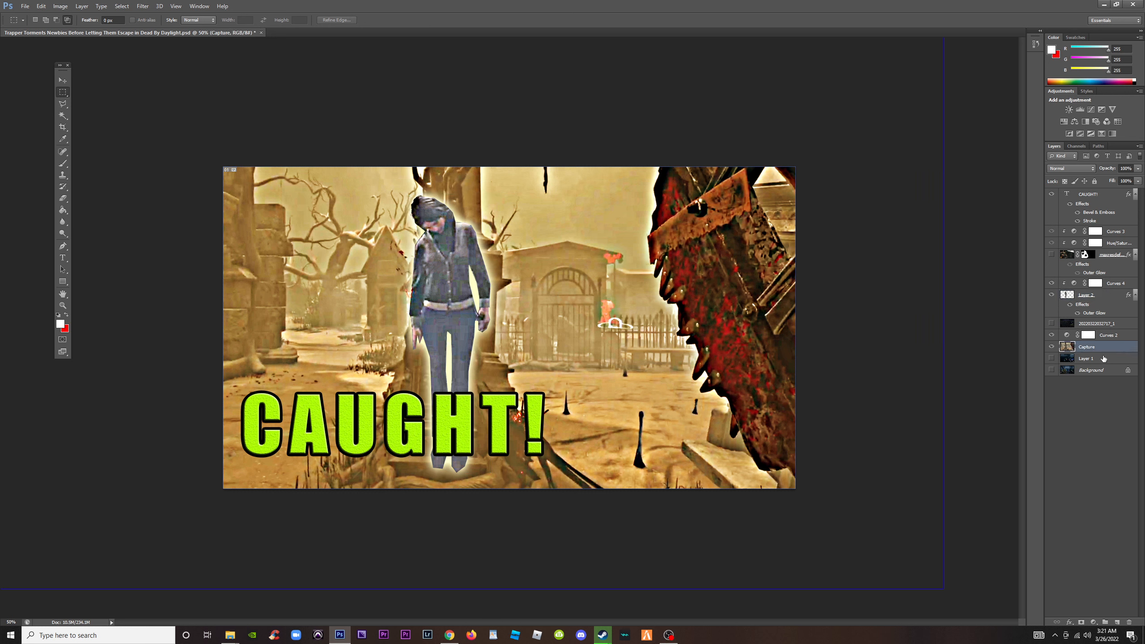
click(1104, 358)
click(1100, 370)
scroll(837, 303, down, 1)
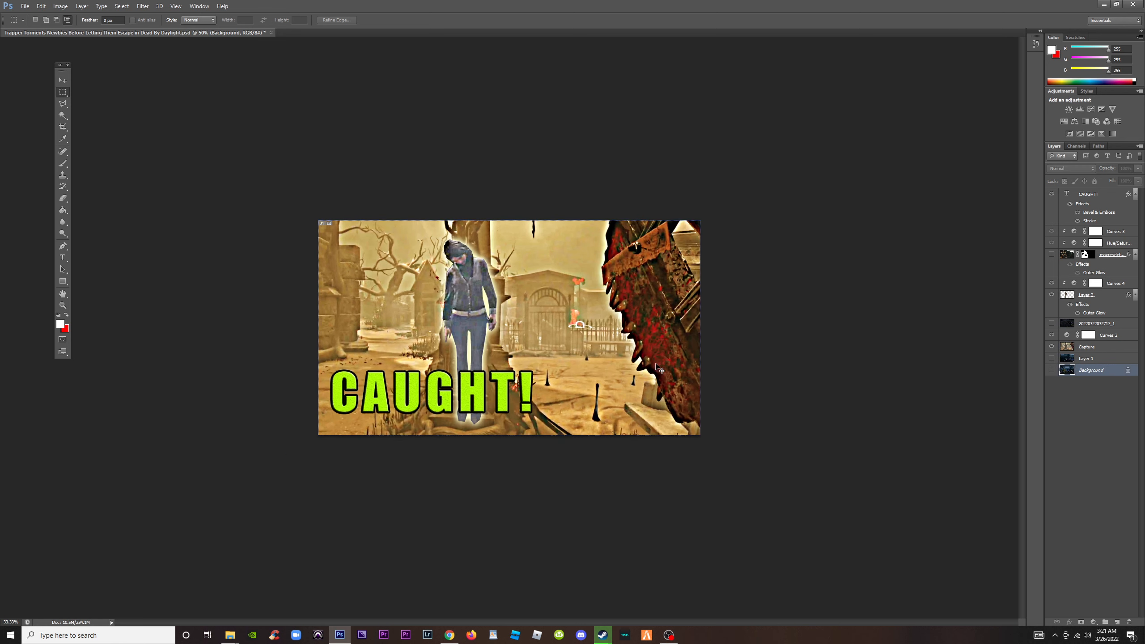
scroll(837, 303, up, 2)
scroll(847, 503, down, 1)
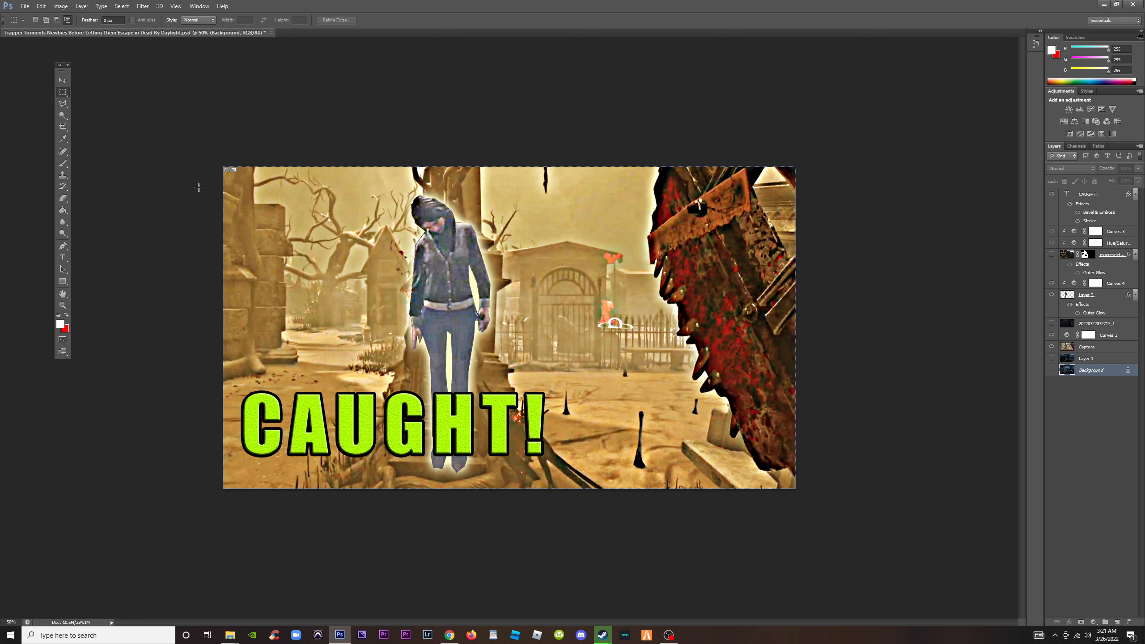
click(1116, 4)
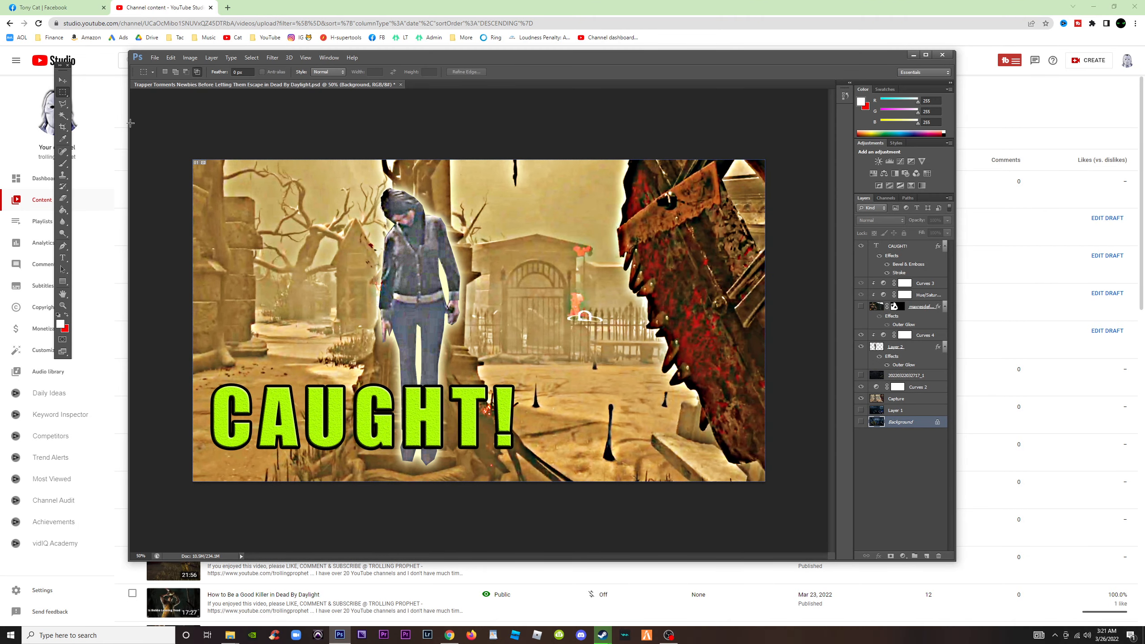
click(157, 60)
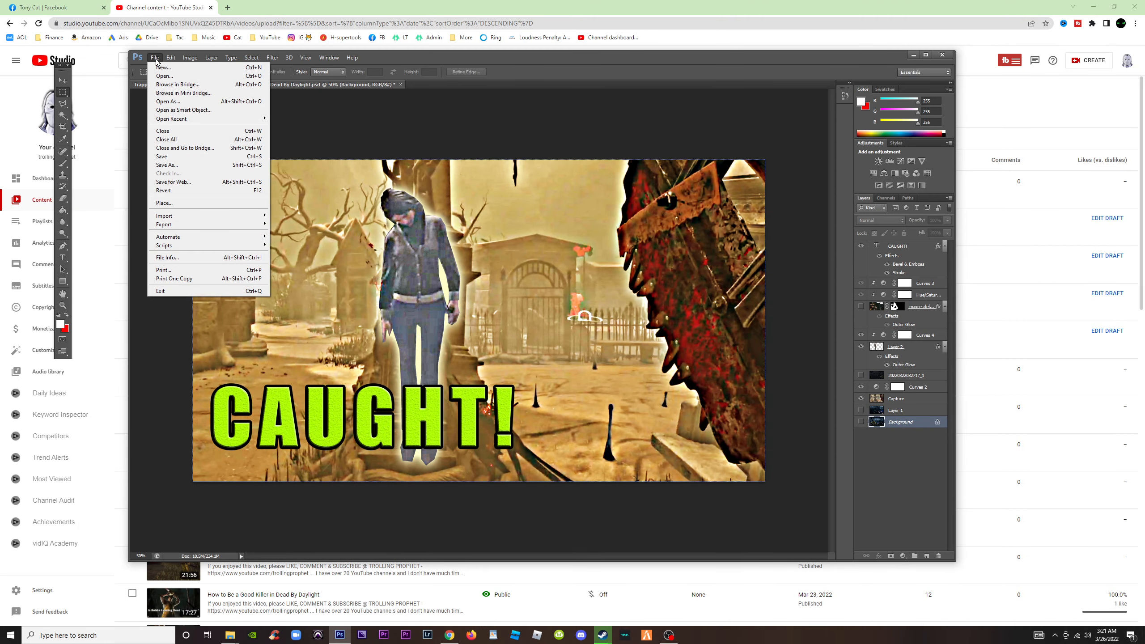
click(463, 116)
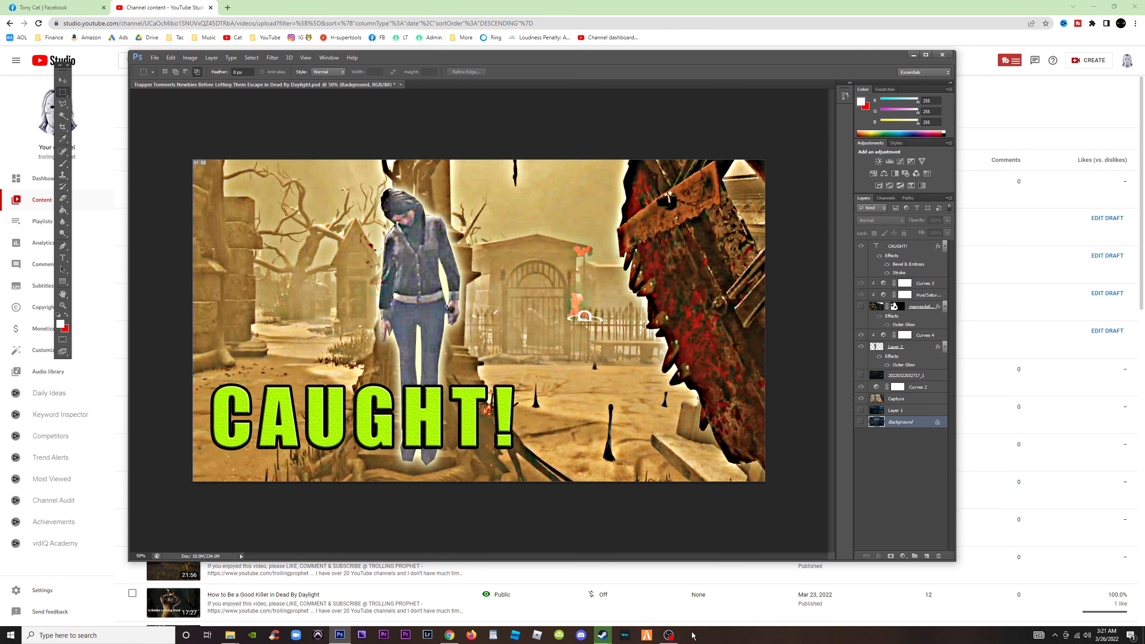
click(670, 636)
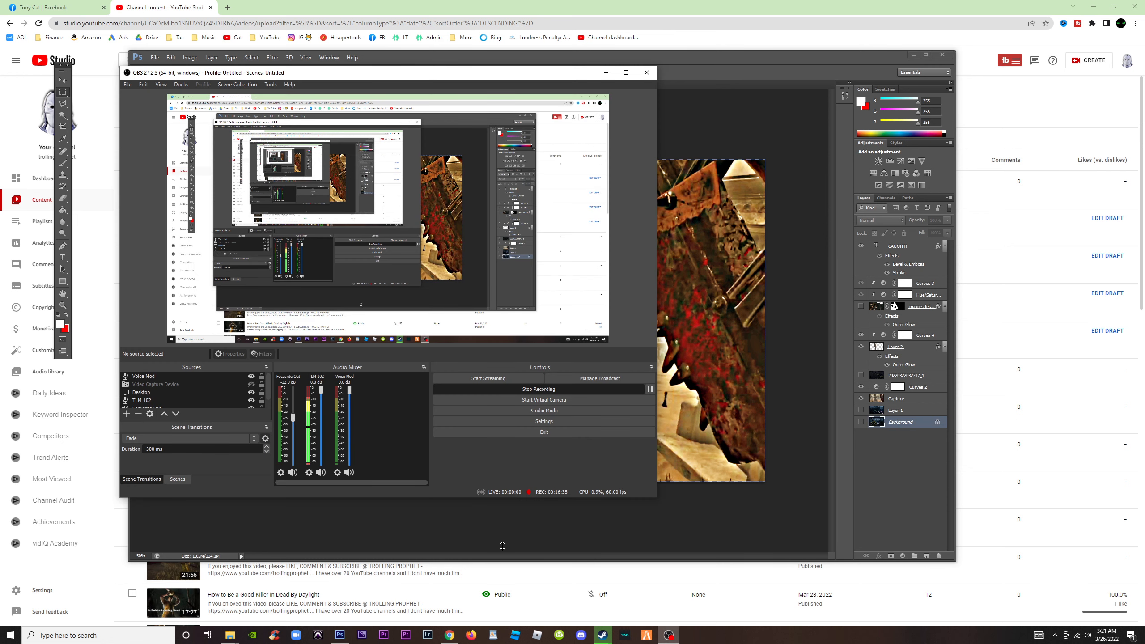